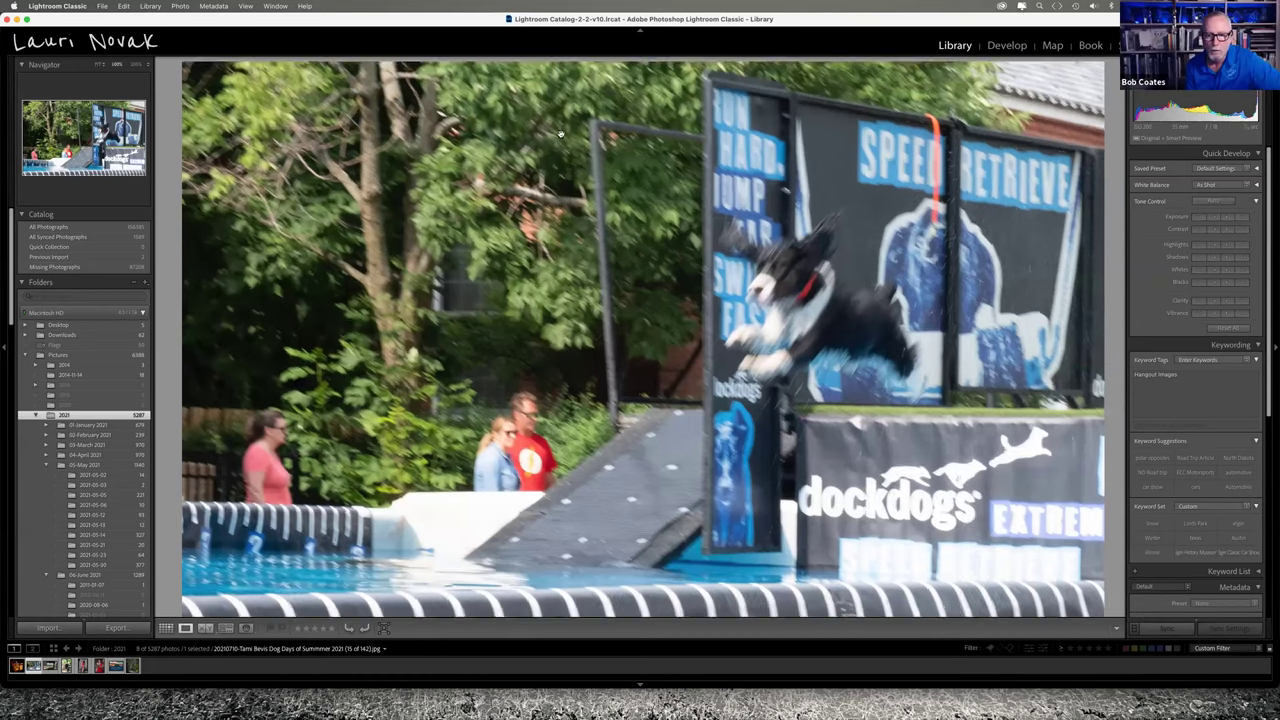
# - Inspect the jumping dog photo up close, return to the full view, and open the stone window river photo
pyautogui.click(561, 136)
pyautogui.click(644, 70)
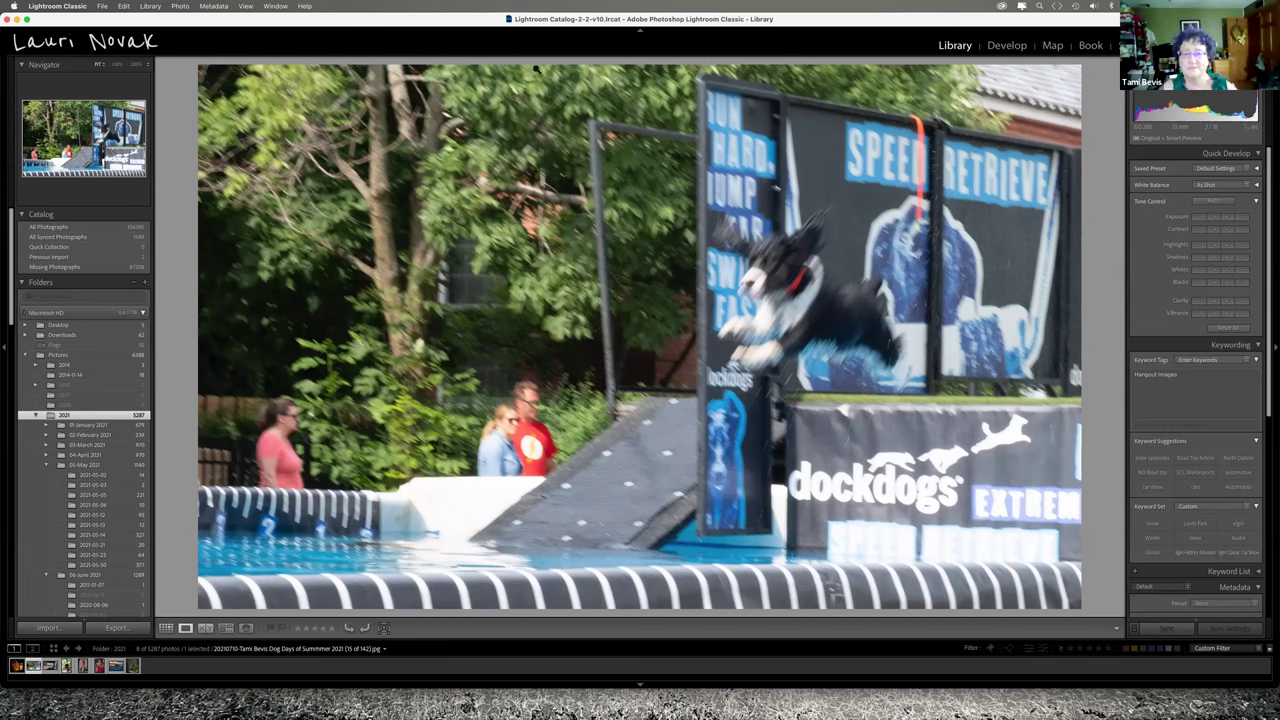
pyautogui.click(52, 667)
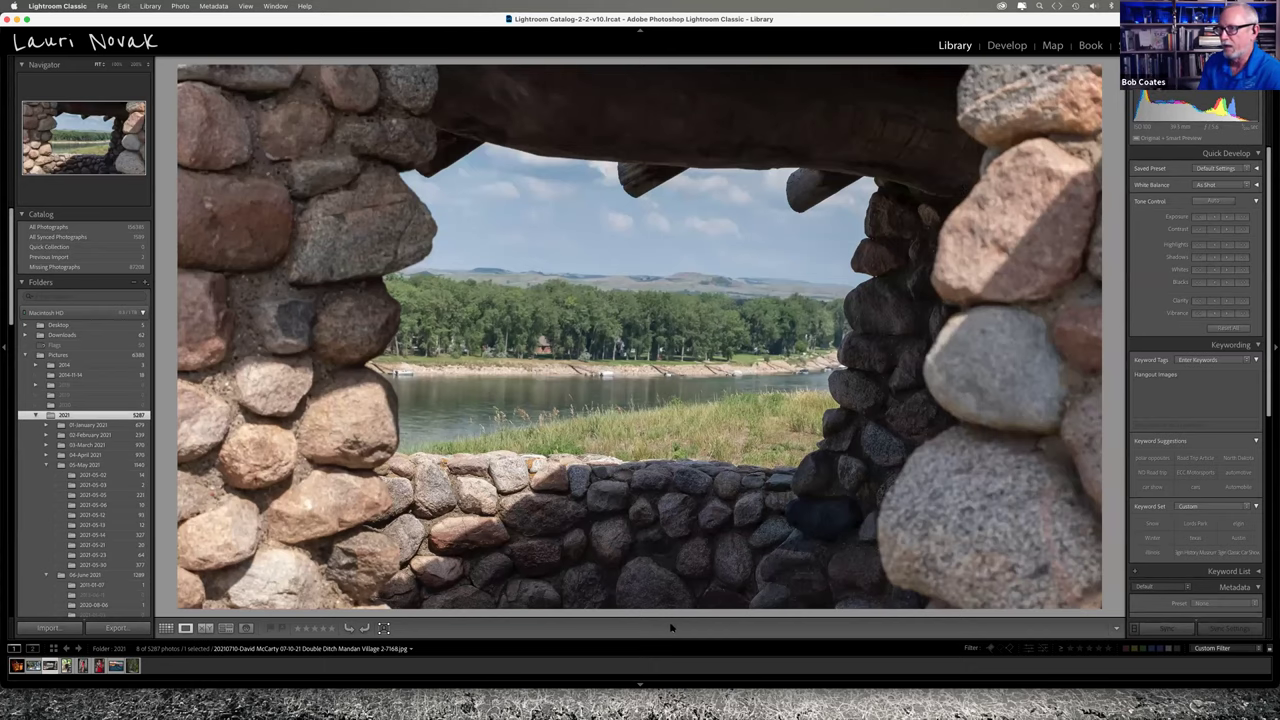
# - Try a narrower crop of the stone window photo with the aspect ratio unlocked, trimming both the left and right stonework
pyautogui.press('d')
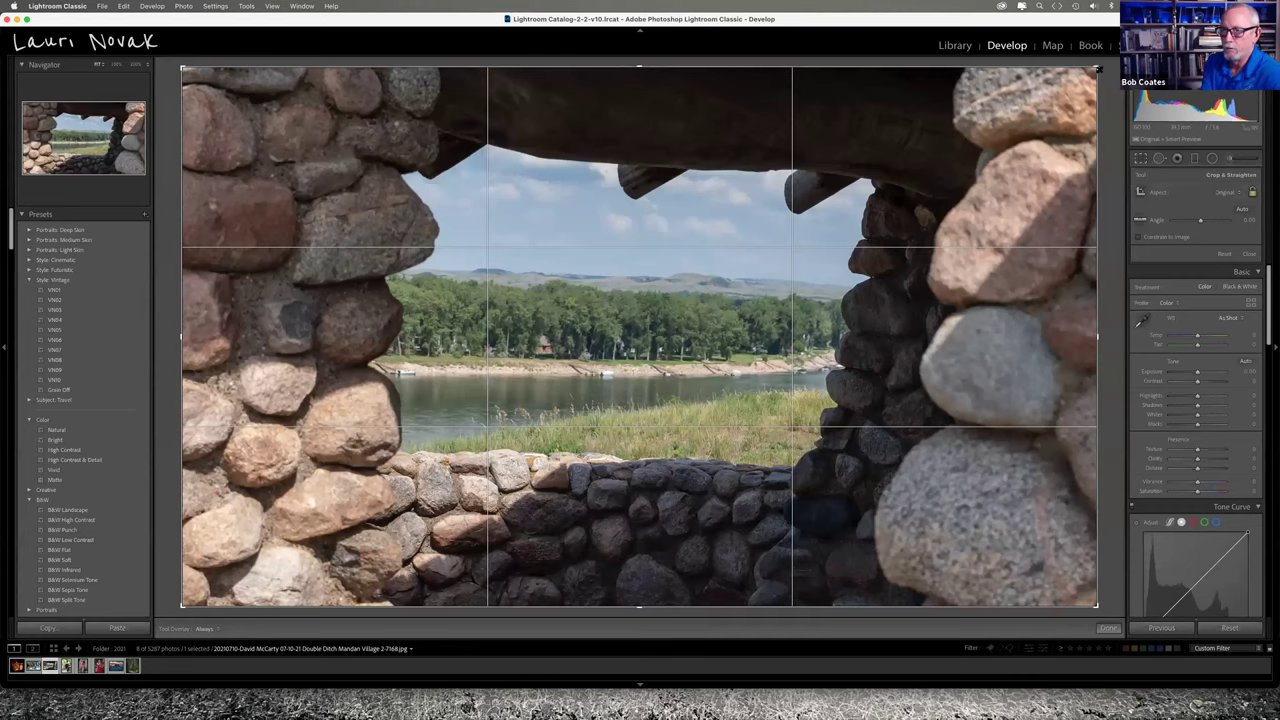
pyautogui.moveTo(1095, 69); pyautogui.dragTo(1096, 275)
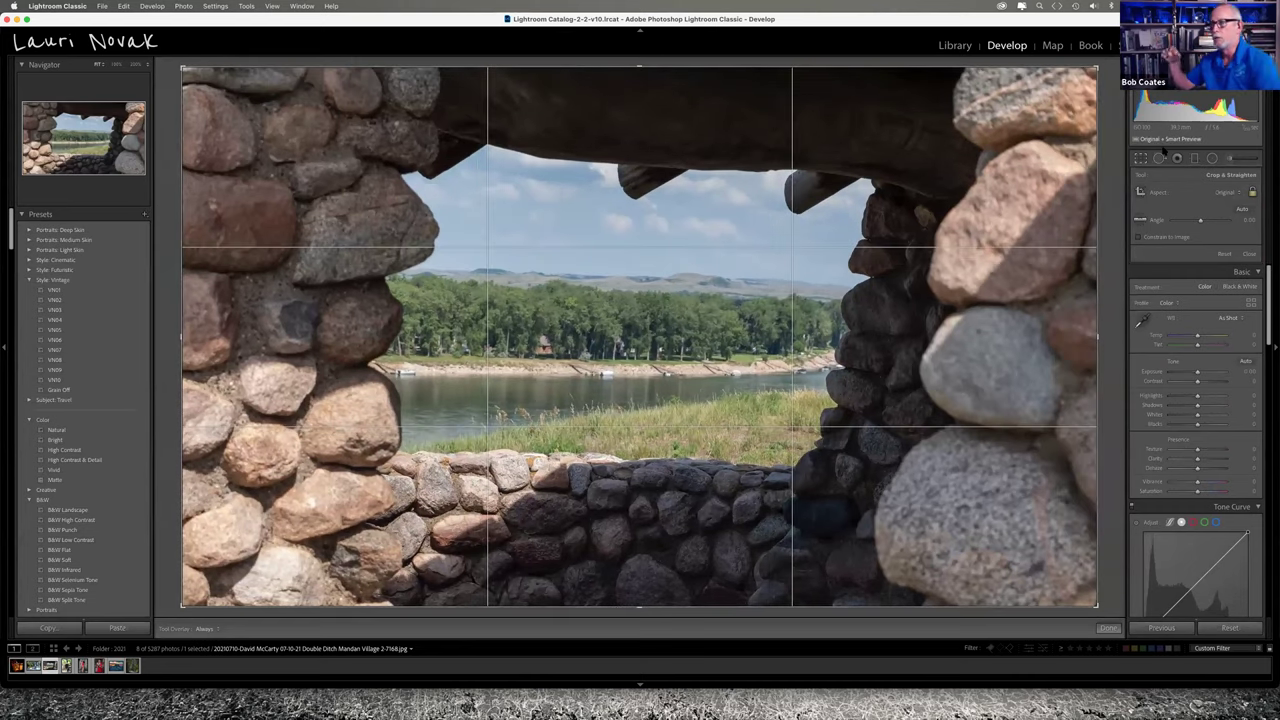
pyautogui.click(1252, 193)
pyautogui.moveTo(1097, 330); pyautogui.dragTo(996, 337)
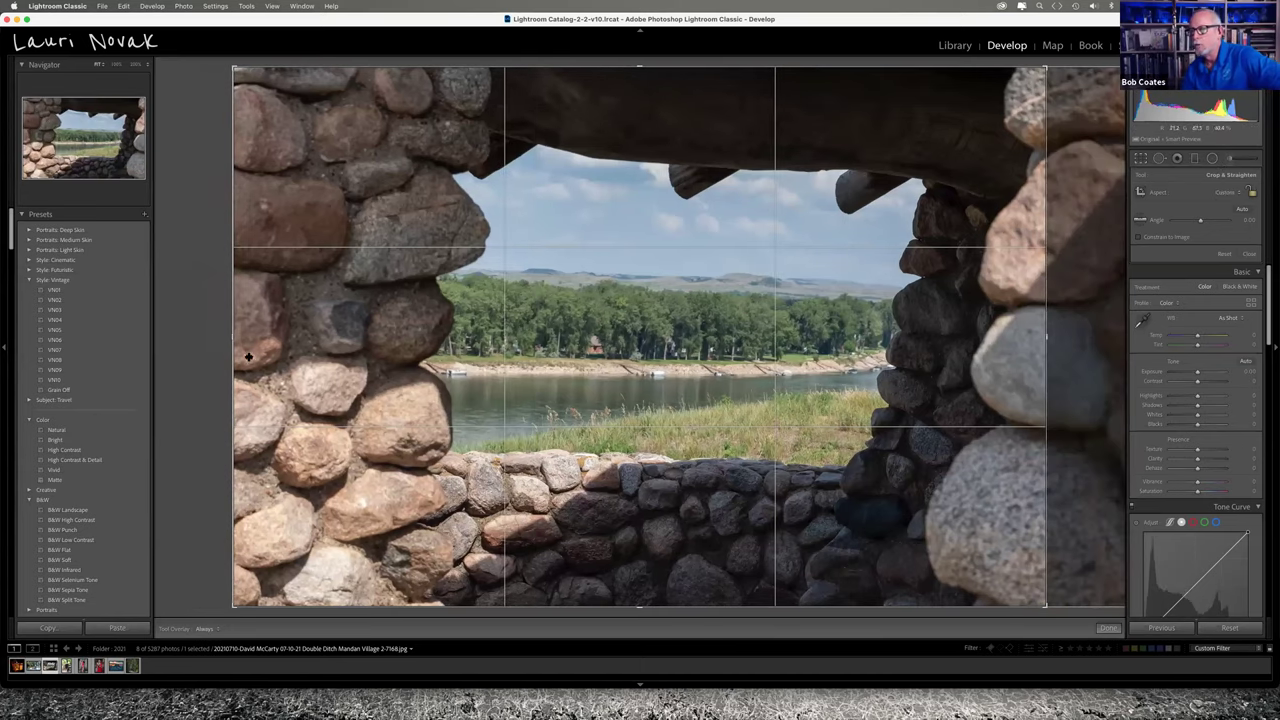
pyautogui.moveTo(233, 341); pyautogui.dragTo(280, 340)
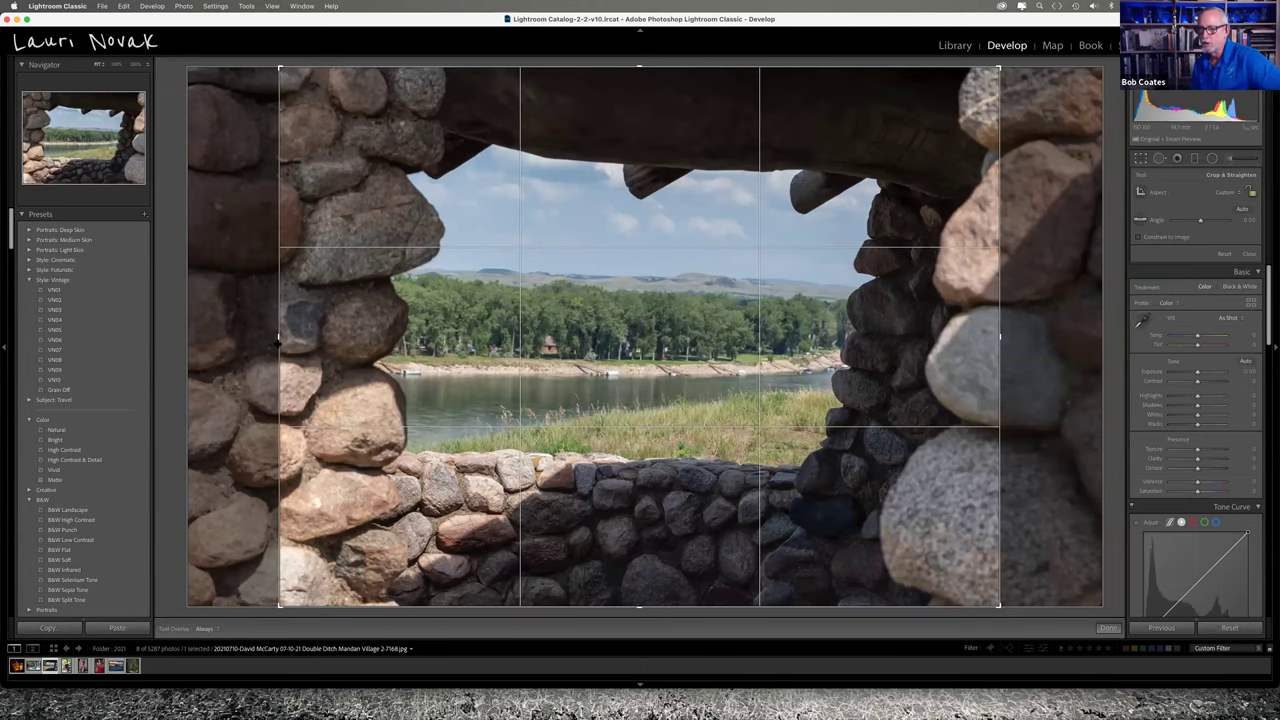
pyautogui.press('Return')
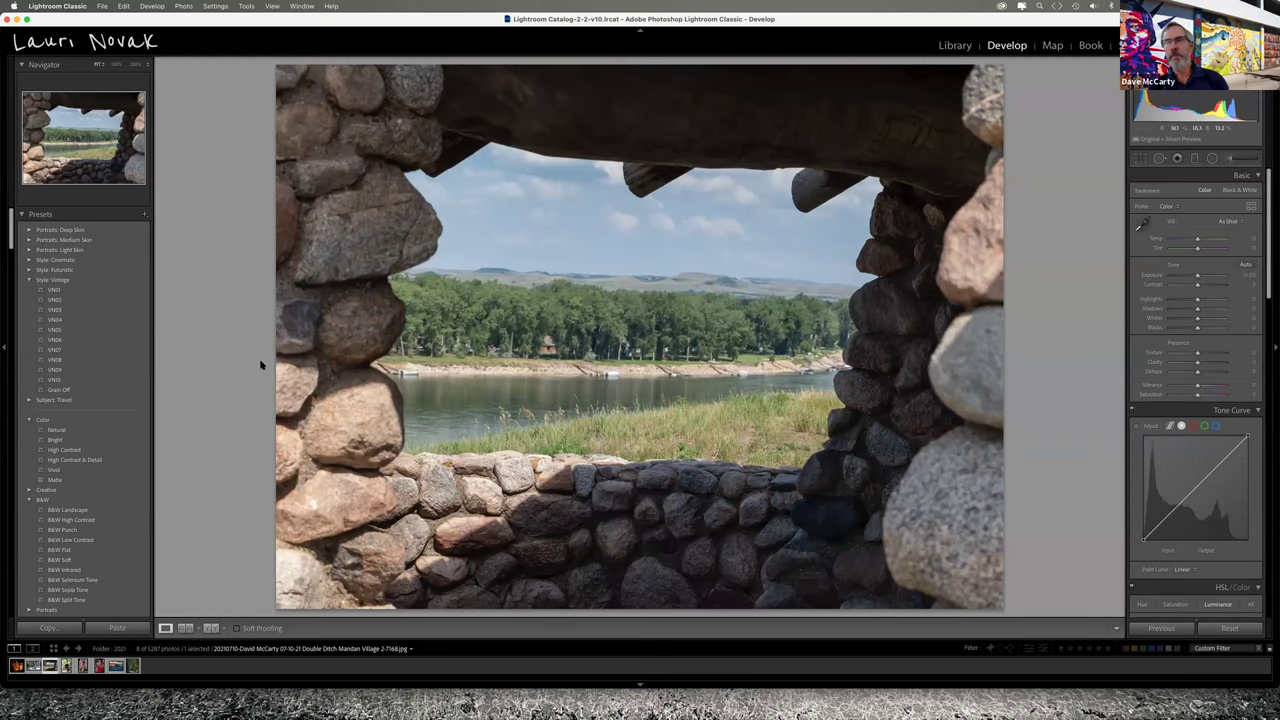
# - Undo the crop on both sides of the stone window photo
pyautogui.press('super+z')
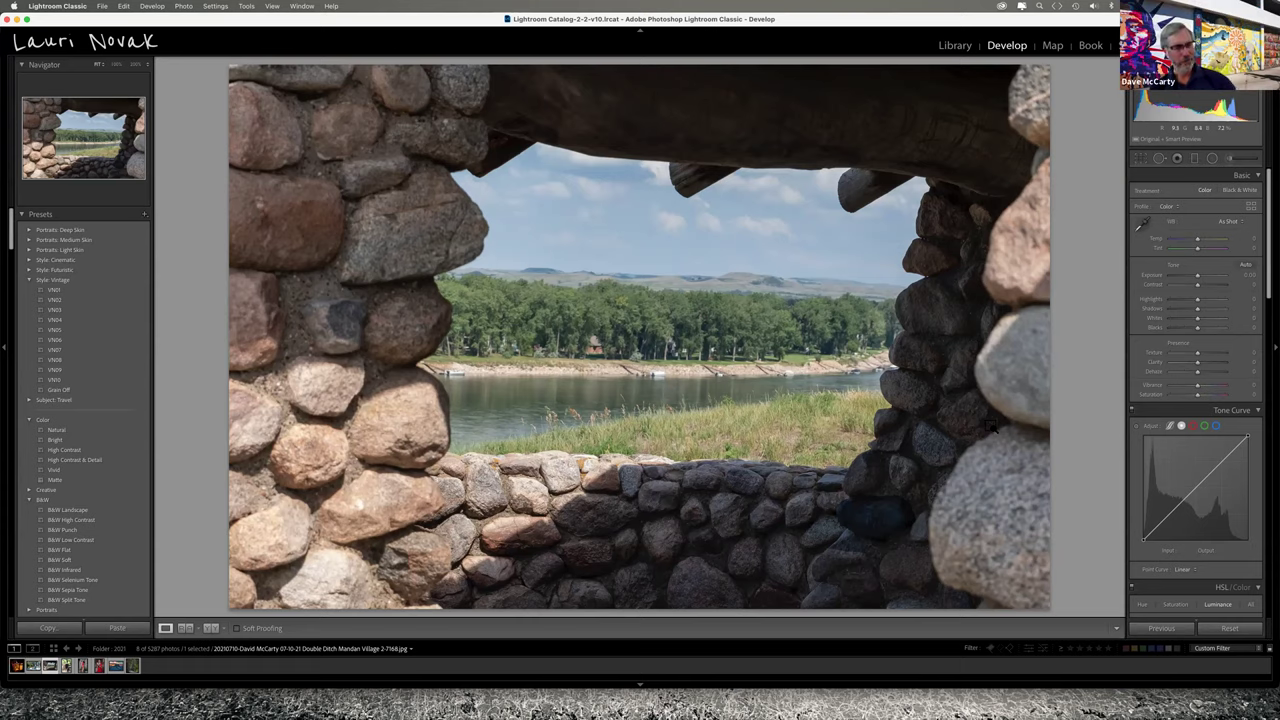
pyautogui.press('super+z')
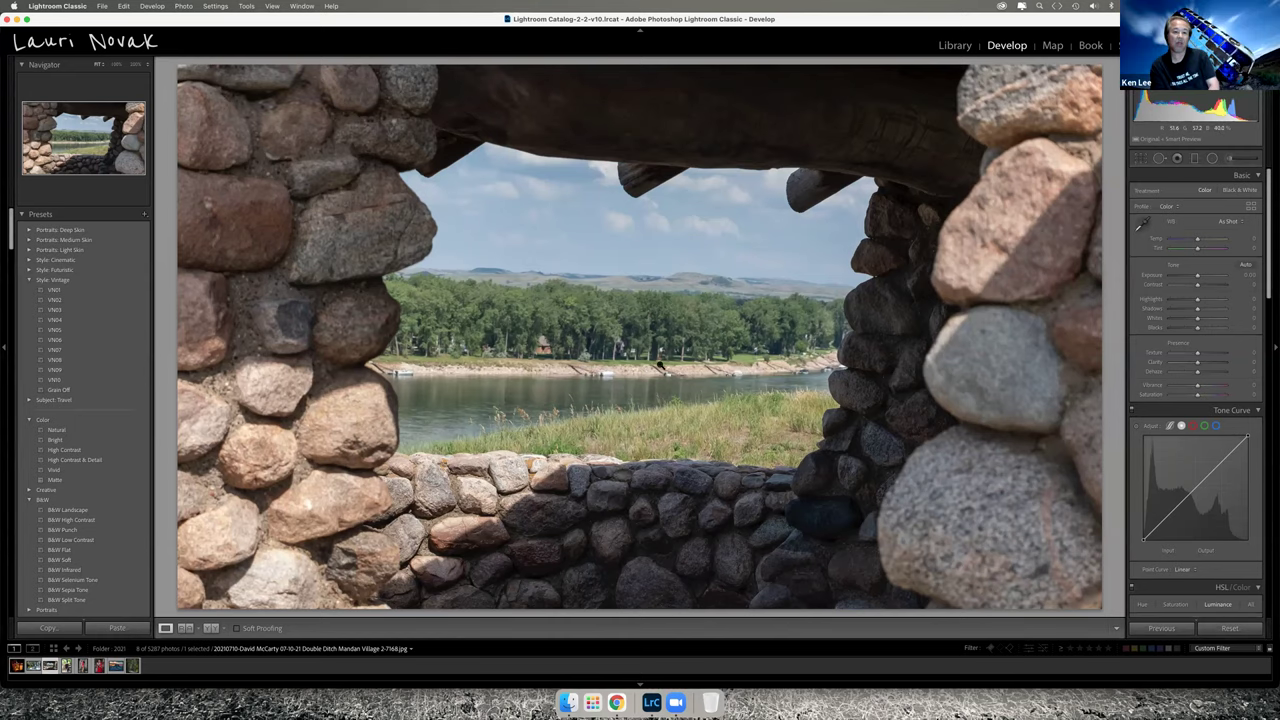
# - Examine the sky, distant trees and river shoreline at close range, and return to the full photo
pyautogui.click(627, 356)
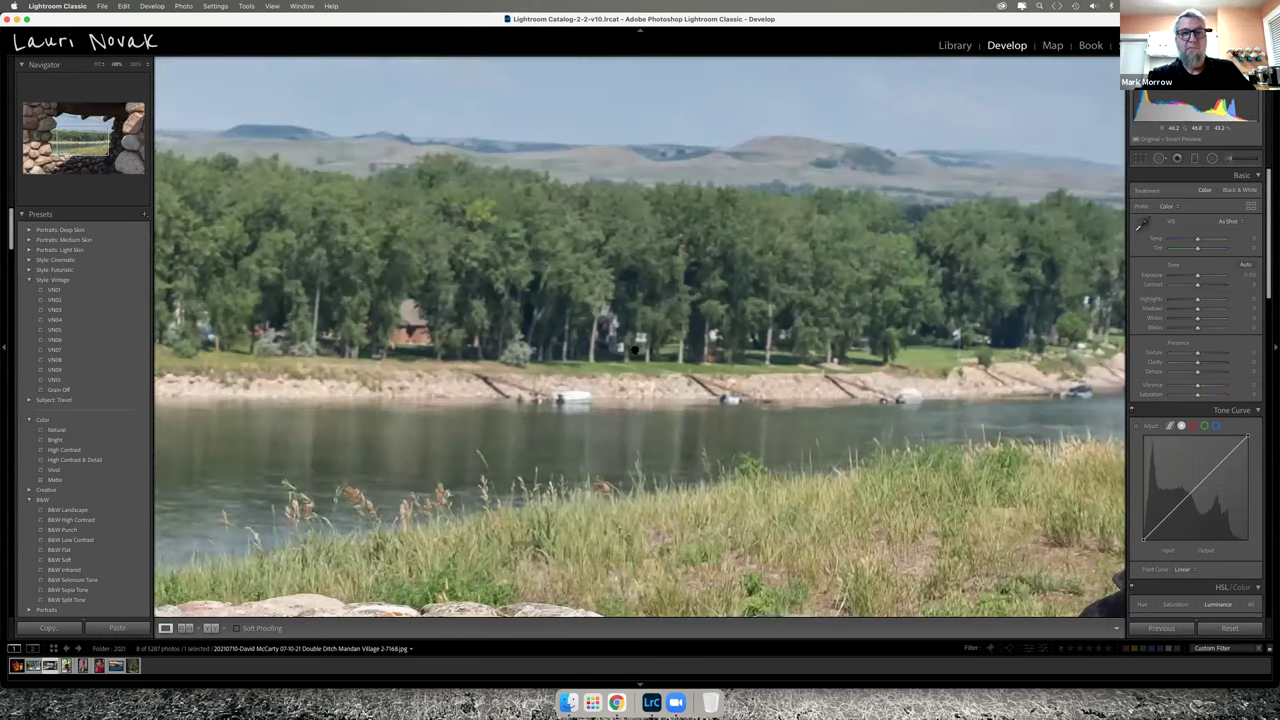
pyautogui.press('super+equal')
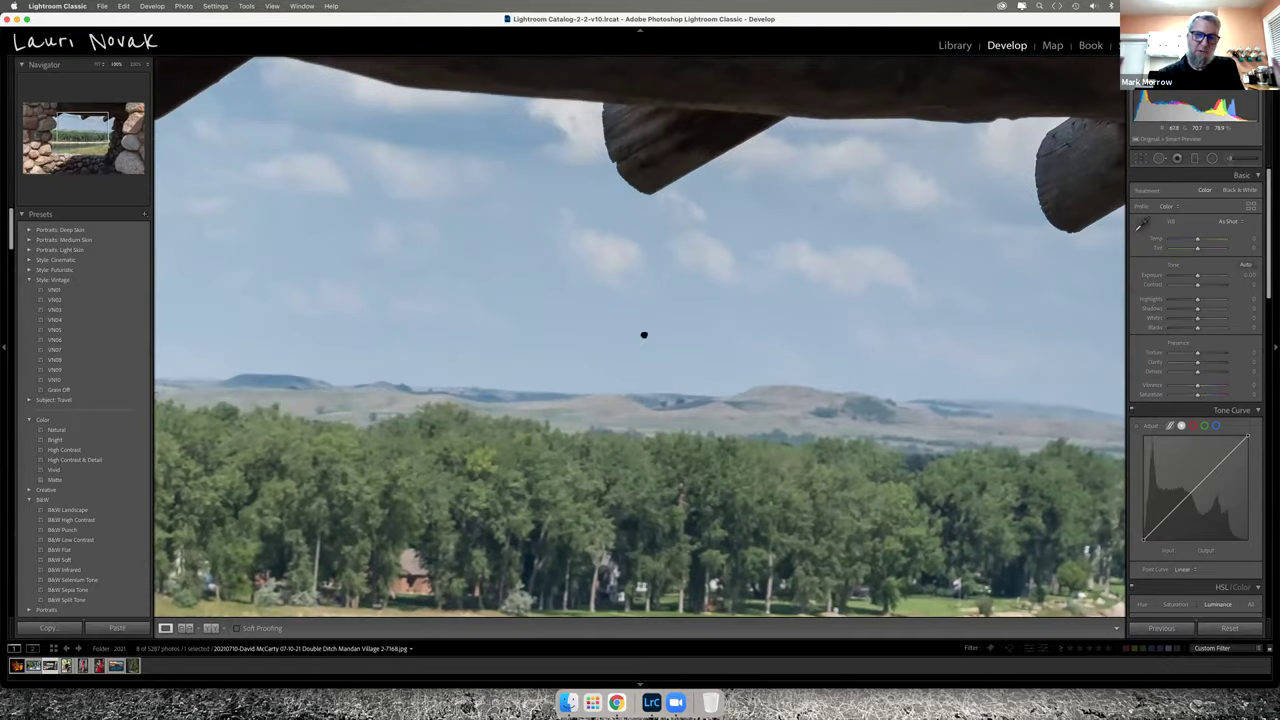
pyautogui.moveTo(643, 334); pyautogui.dragTo(643, 474)
pyautogui.click(651, 426)
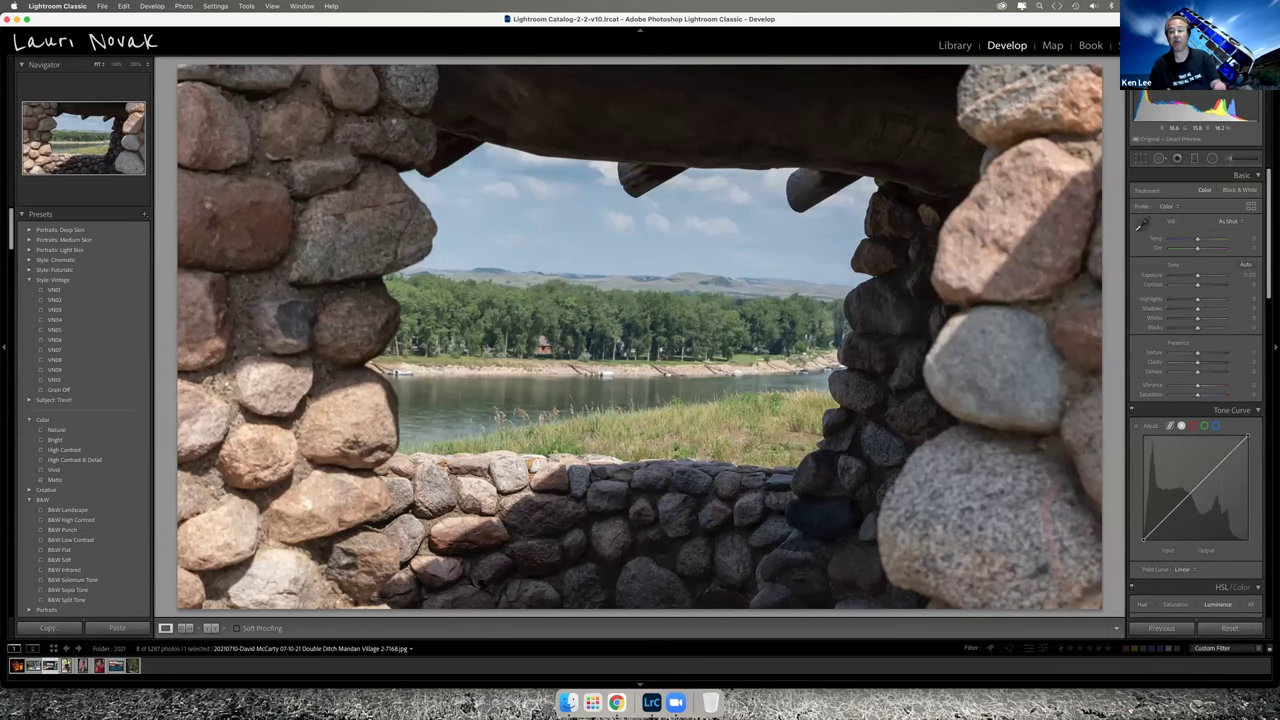
# - Try the photo in black and white, return it to color, and preview the Style: Vintage presets on it
pyautogui.press('v')
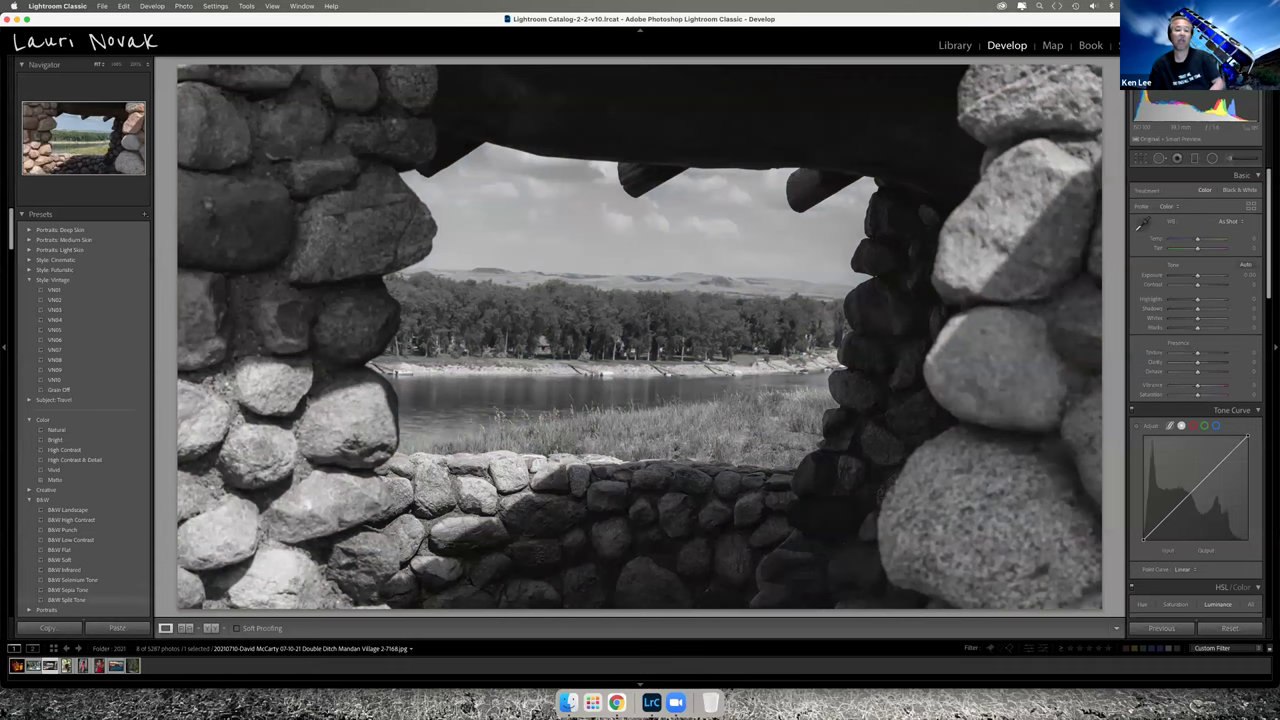
pyautogui.press('v')
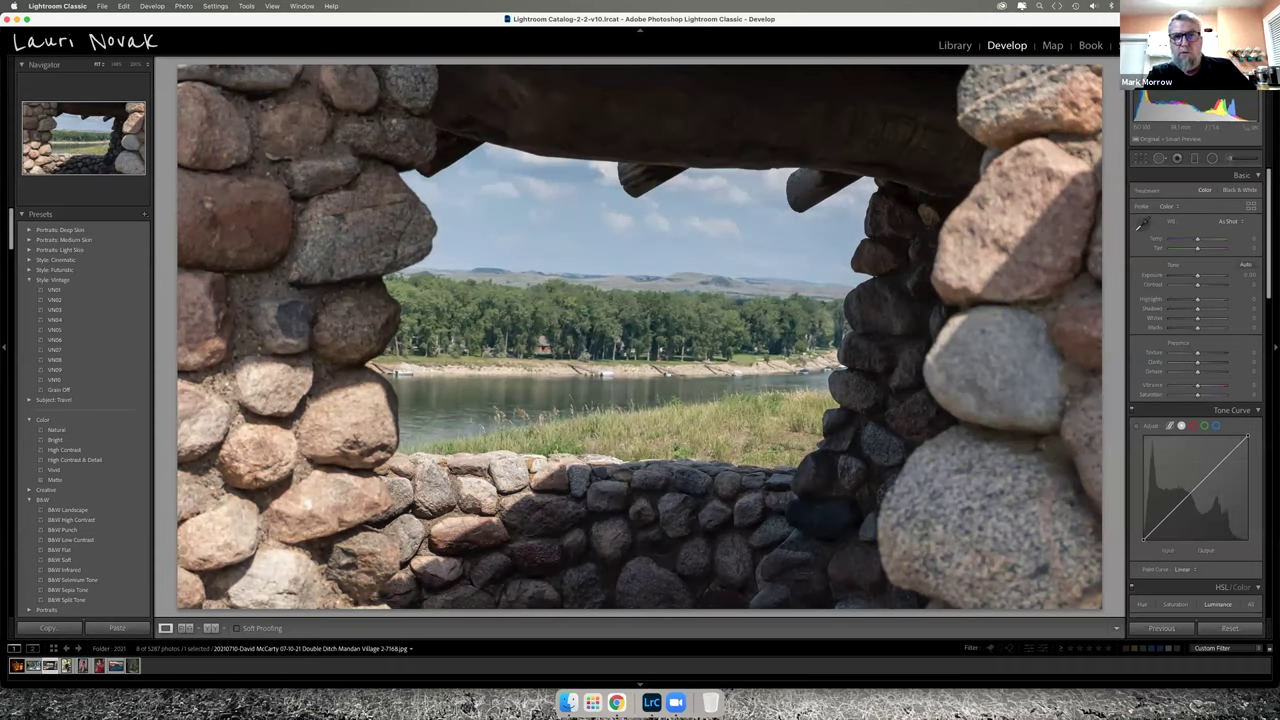
pyautogui.click(104, 303)
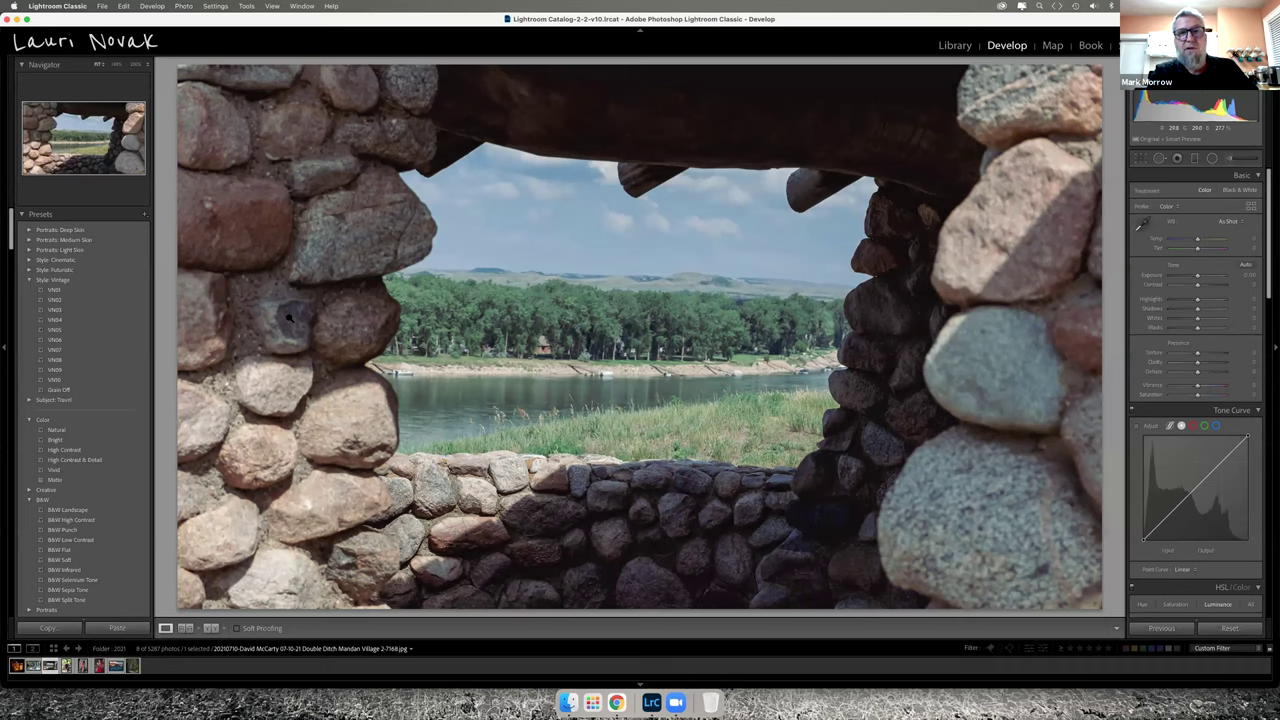
pyautogui.scroll(1, 133, 257)
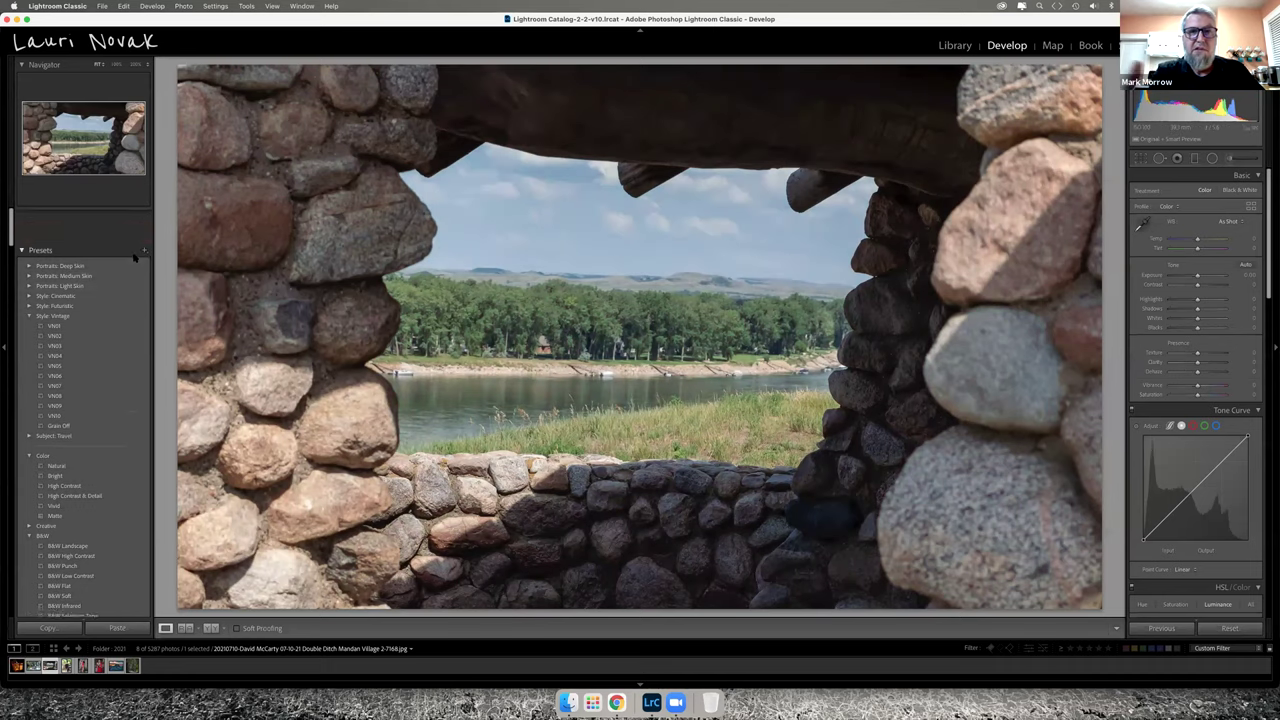
pyautogui.scroll(-1, 133, 257)
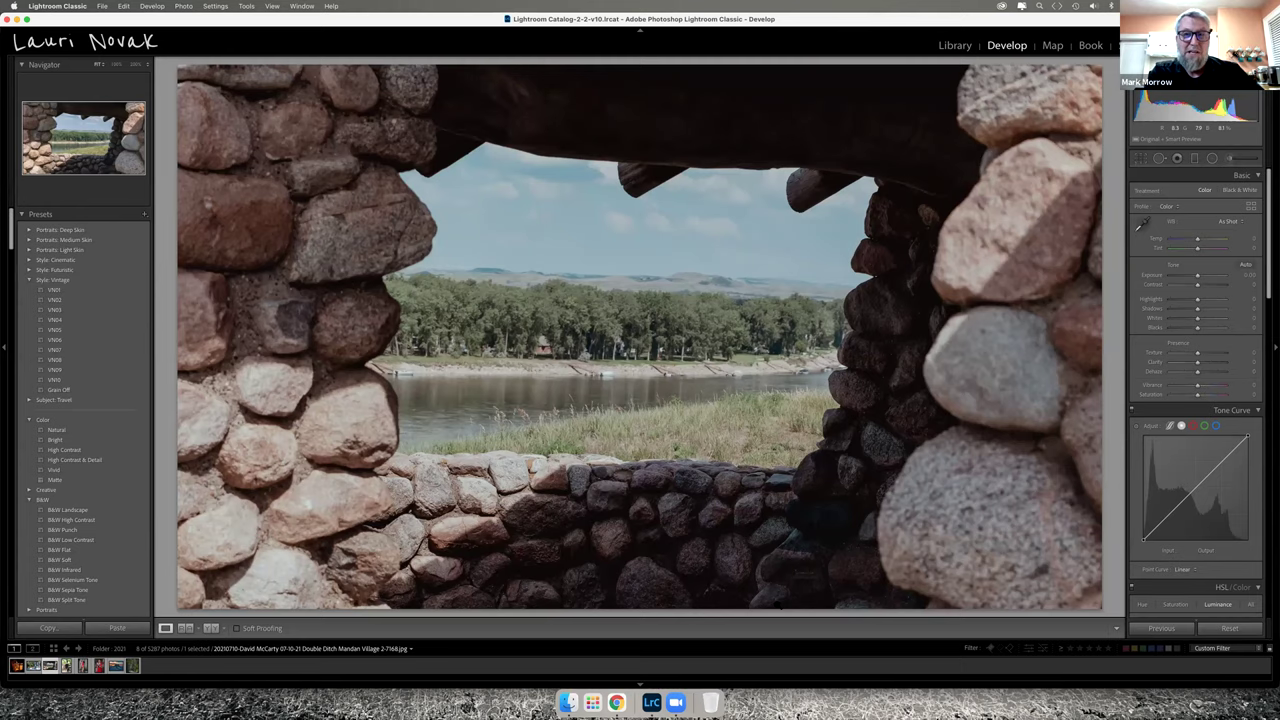
# - Examine the shadowed stones in the lower wall at close range, and briefly check the next photo before returning
pyautogui.click(775, 587)
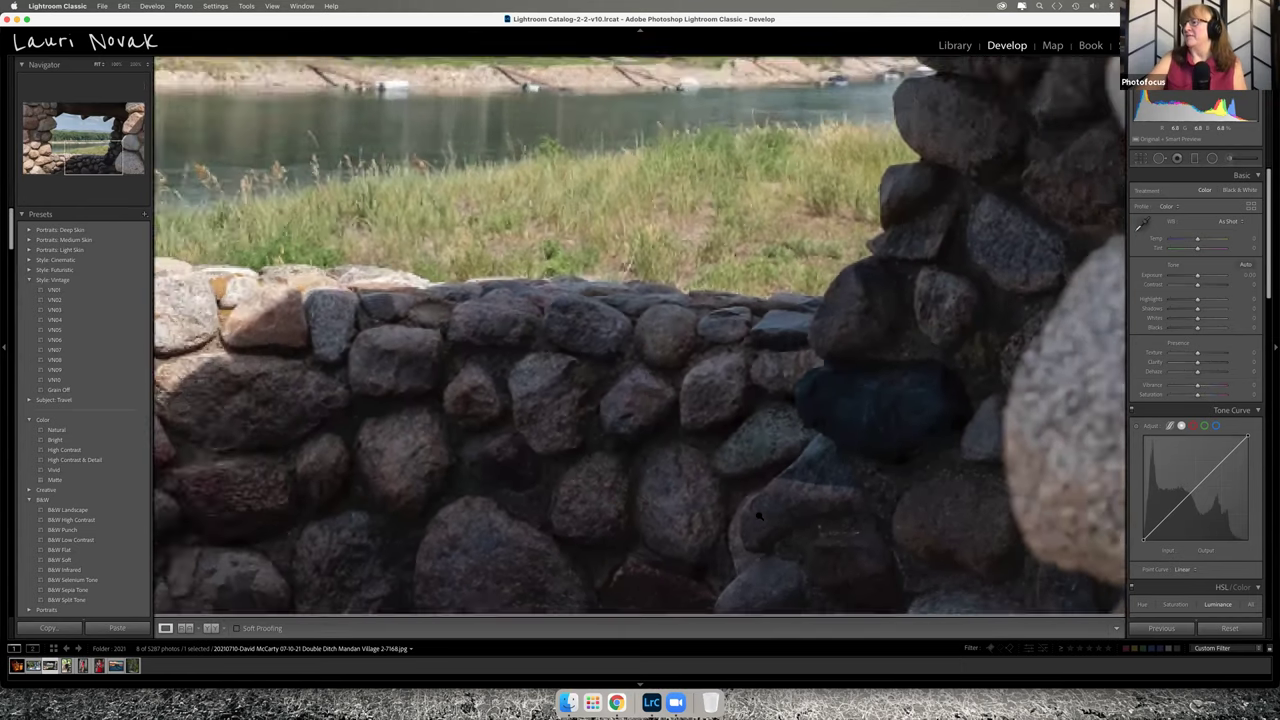
pyautogui.click(760, 515)
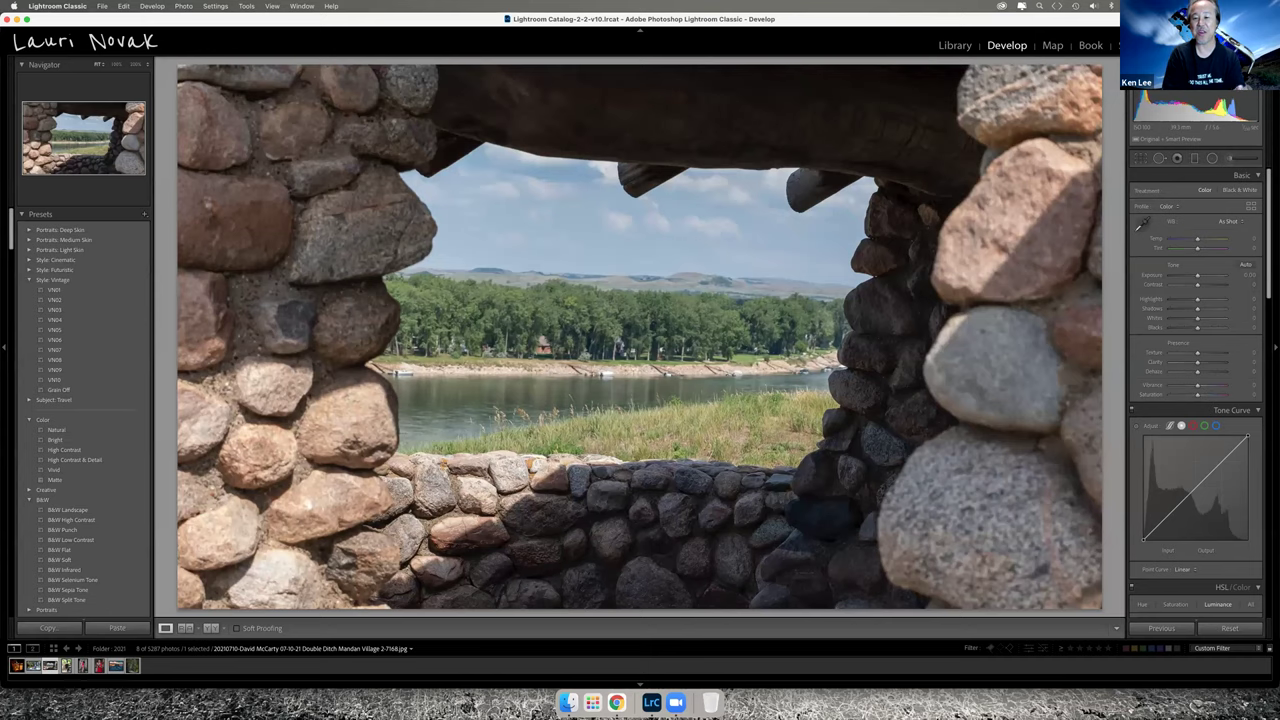
pyautogui.press('Right')
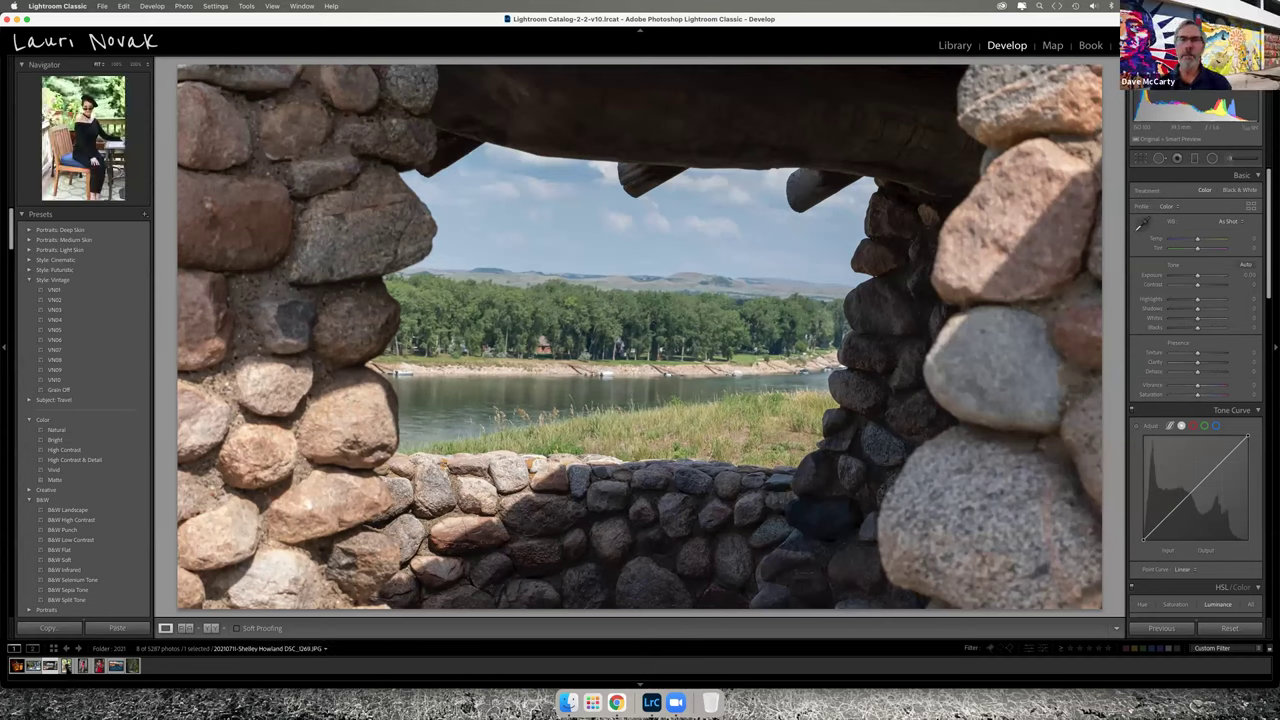
pyautogui.press('Left')
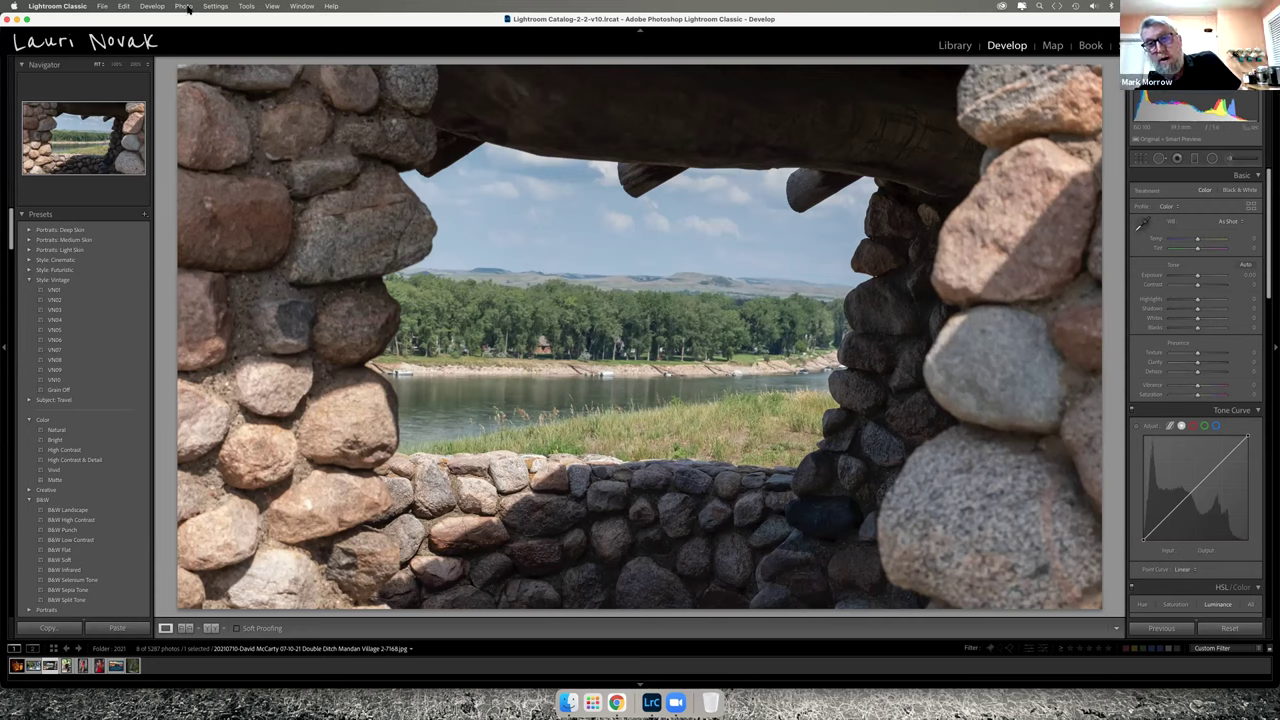
# - Export the stone window photo to Aurora HDR 2019 with its Open Source Files preset
pyautogui.click(102, 7)
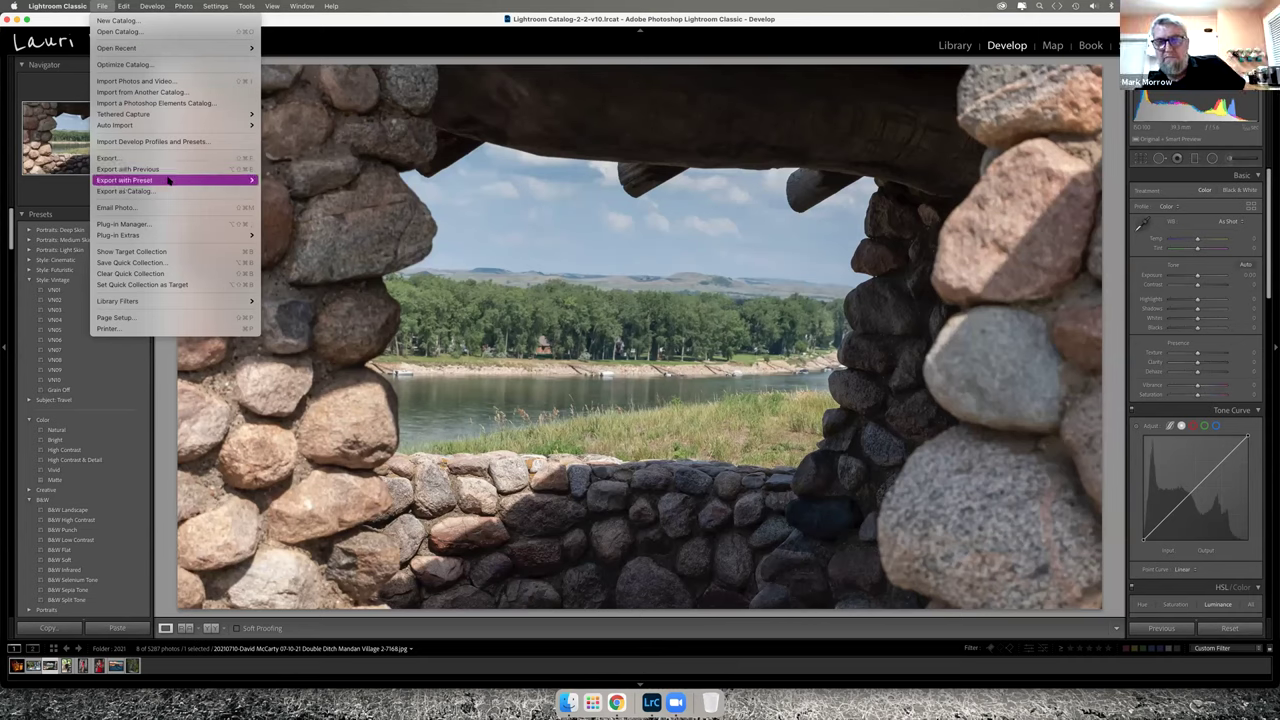
pyautogui.moveTo(168, 180)
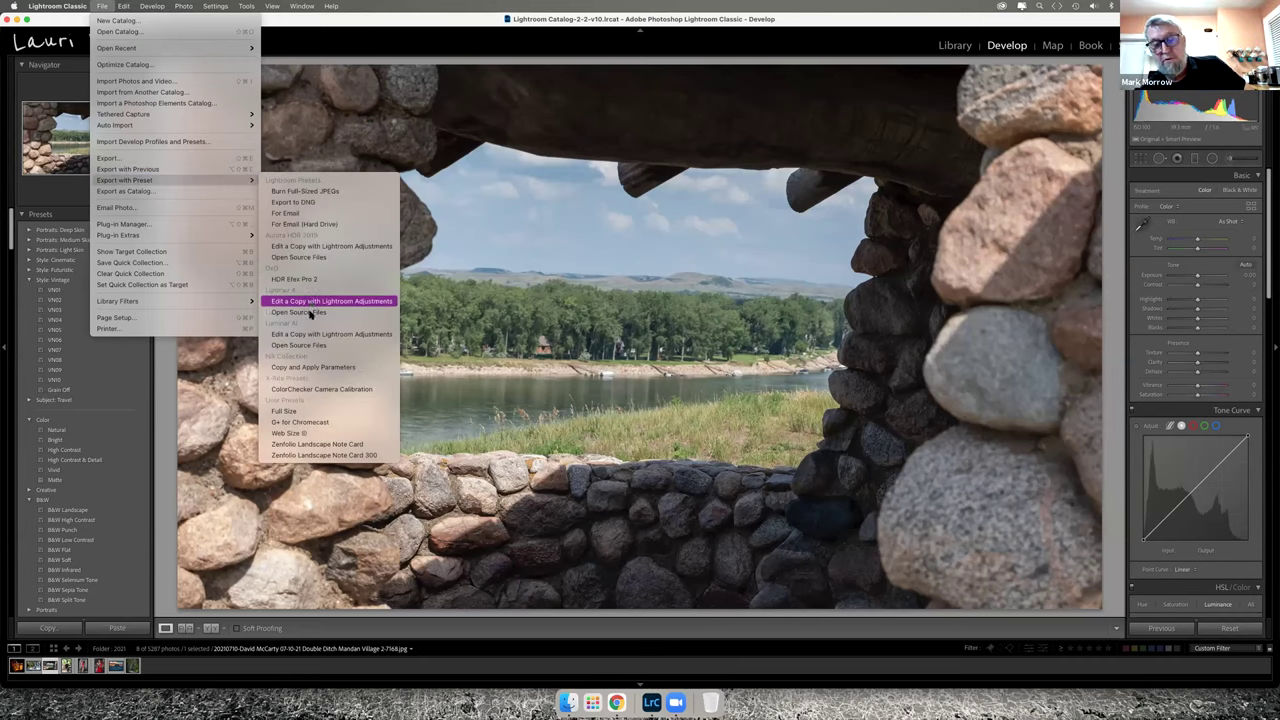
pyautogui.click(335, 257)
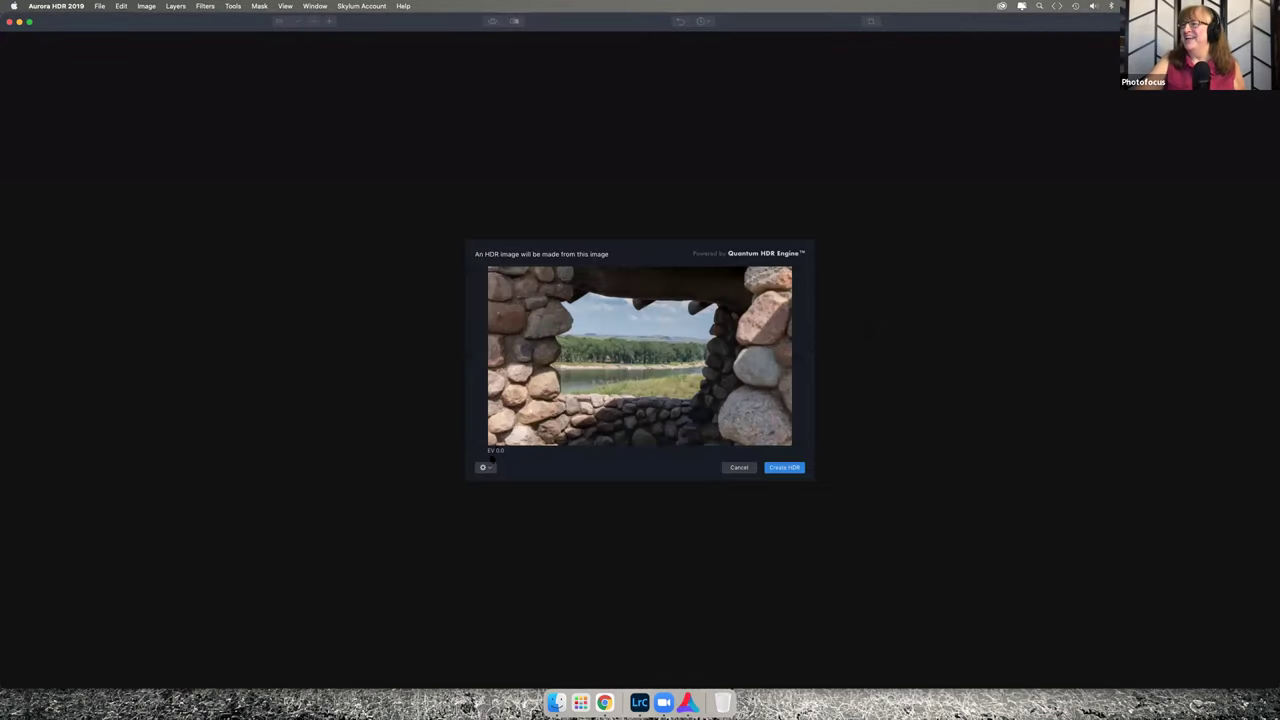
# - Check the Chromatic Aberration Reduction option without changing it and create the HDR image from the single photo
pyautogui.click(484, 467)
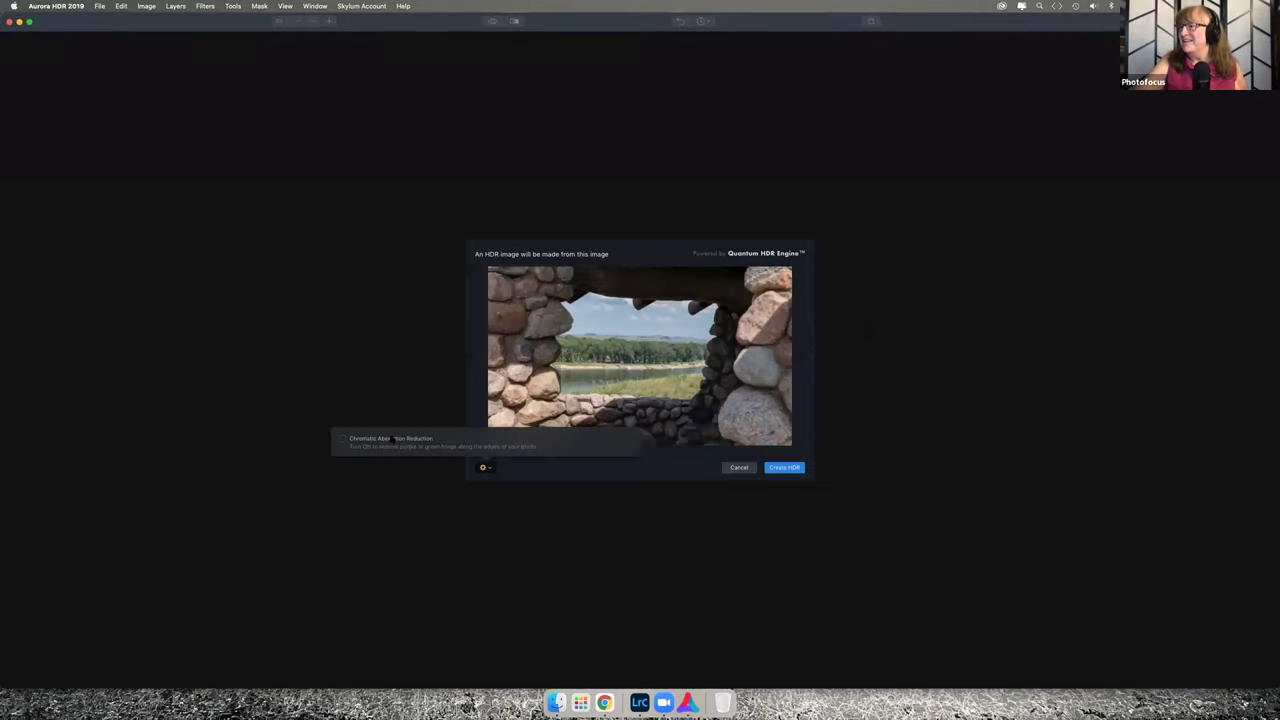
pyautogui.click(797, 470)
pyautogui.click(795, 469)
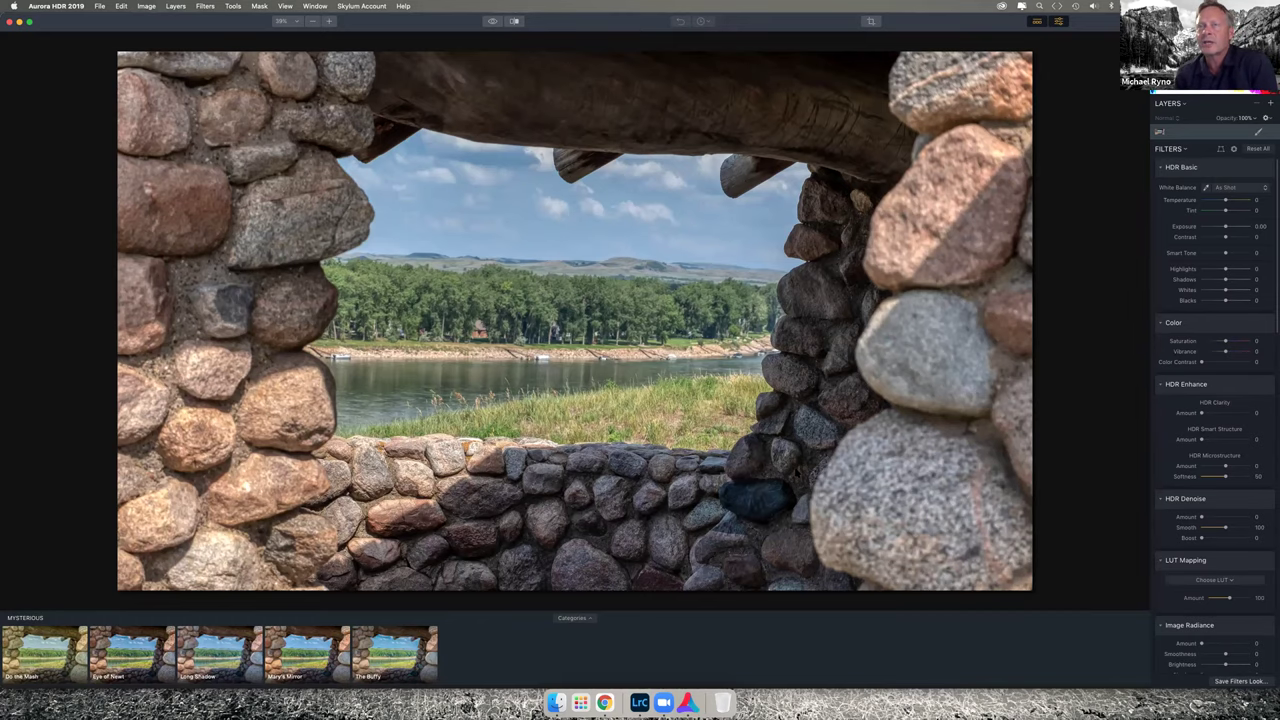
# - Switch to Lightroom Classic to compare the original photo with the HDR version, and return to Aurora HDR 2019
pyautogui.click(640, 702)
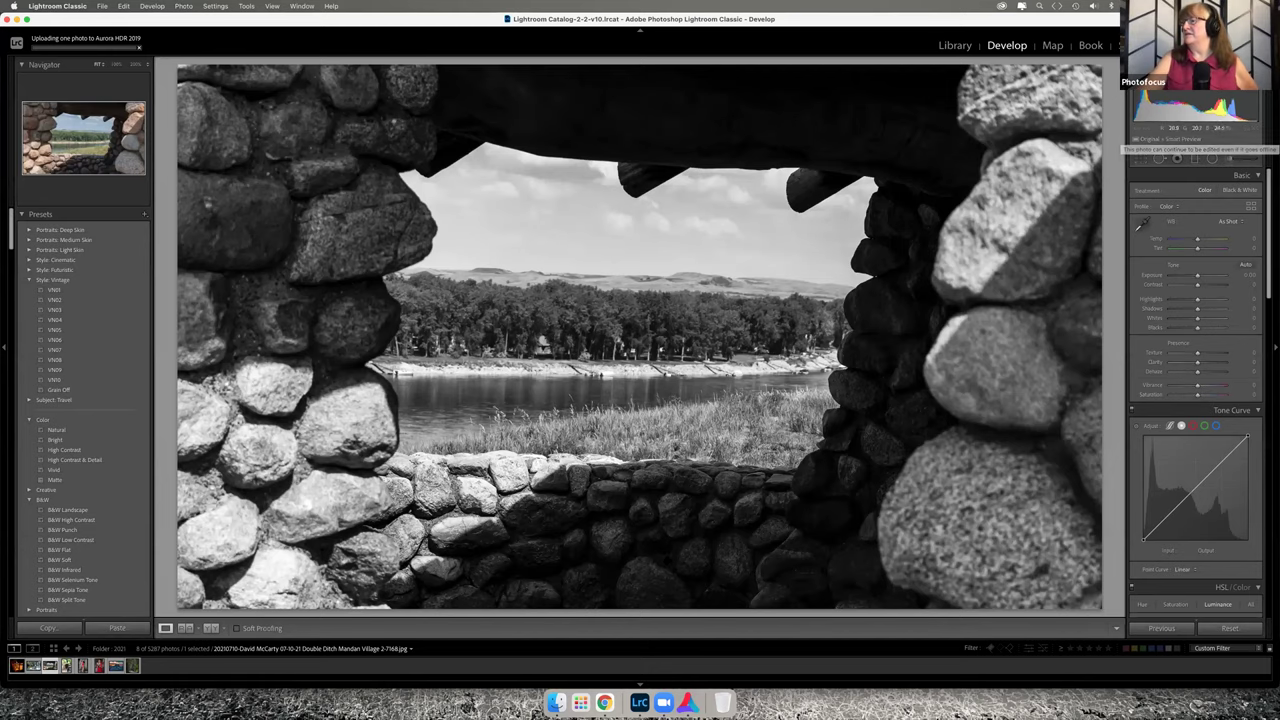
pyautogui.click(688, 702)
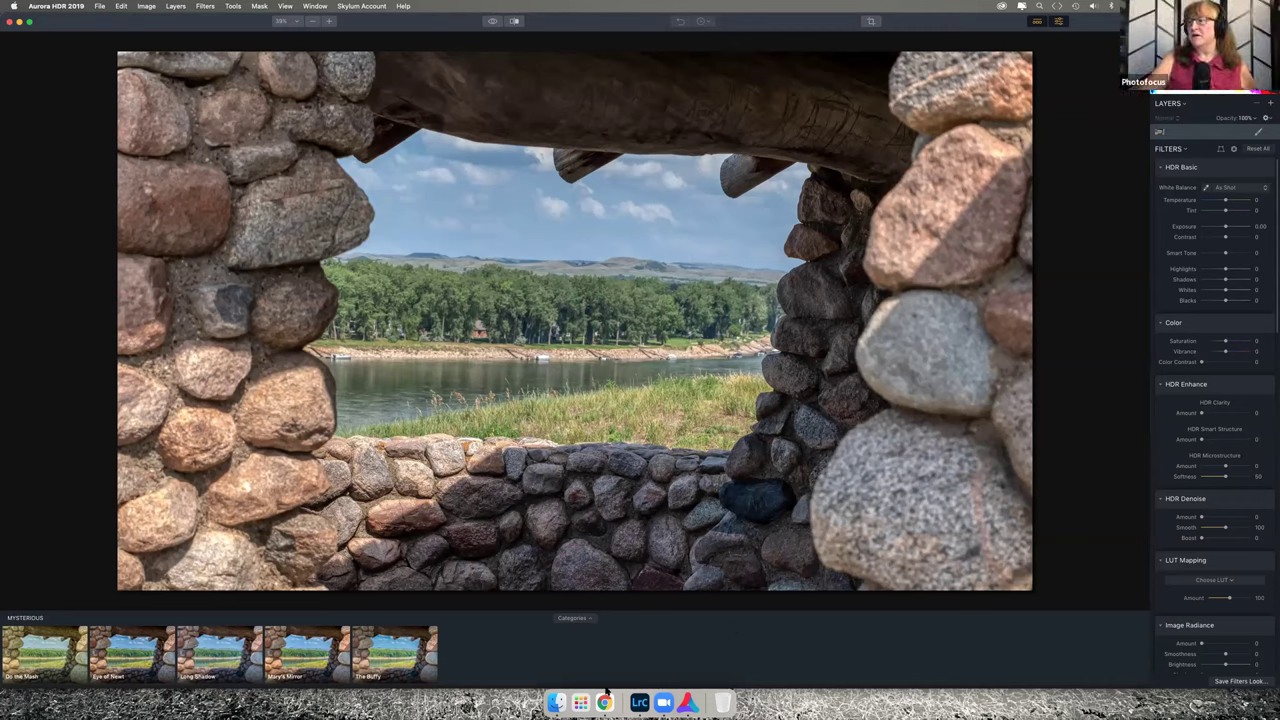
# - Change the looks category from Mysterious to Landscape
pyautogui.click(572, 619)
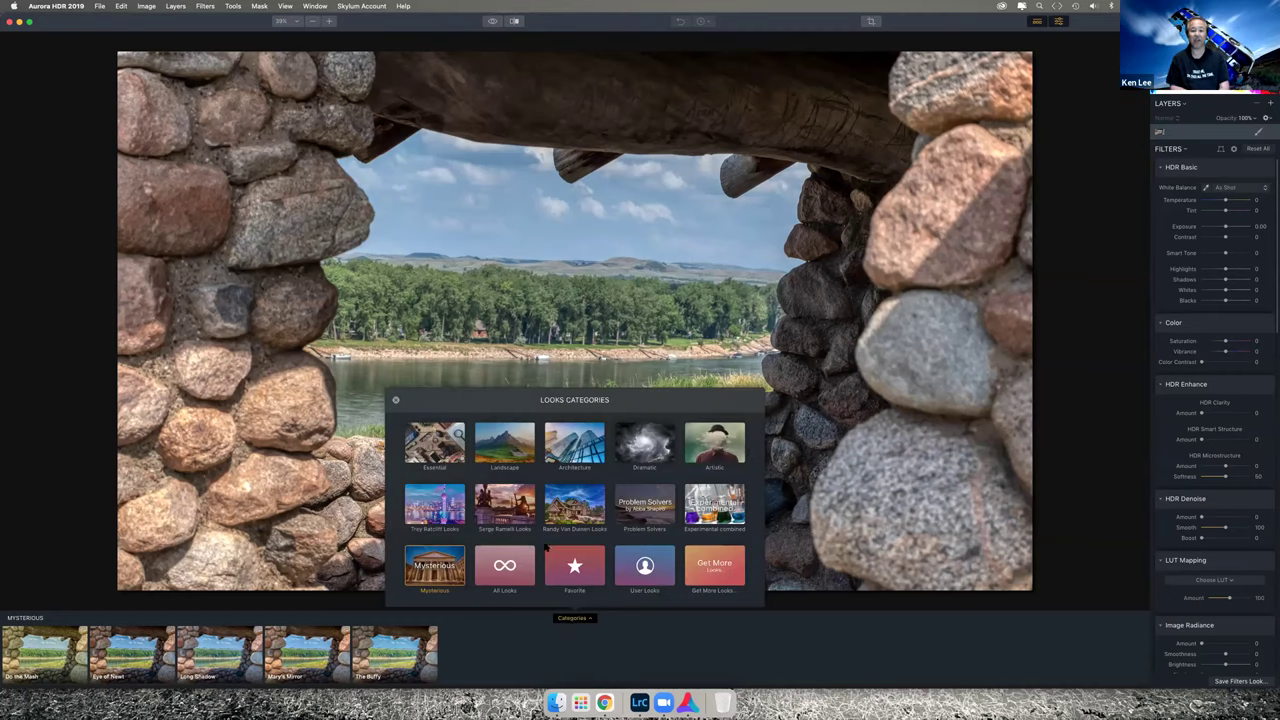
pyautogui.click(504, 445)
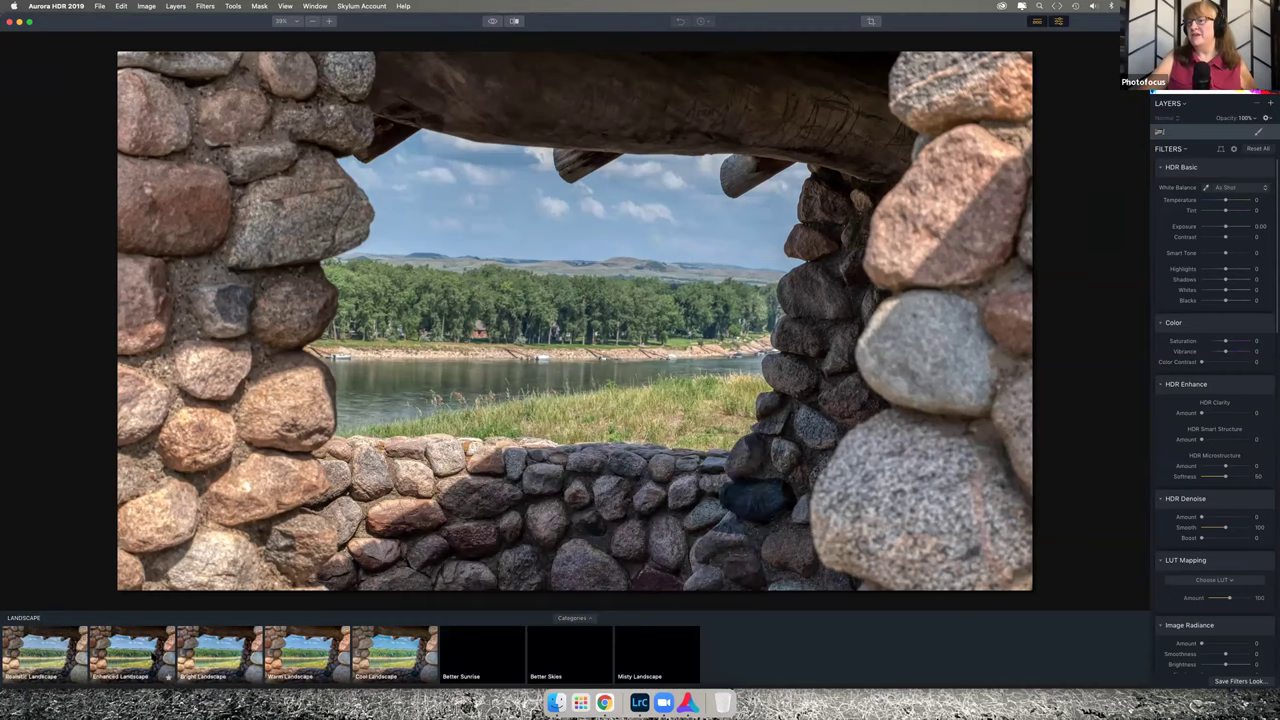
# - Try the Enhanced Landscape and Better Sunrise looks on the photo, removing each one after viewing it
pyautogui.click(130, 655)
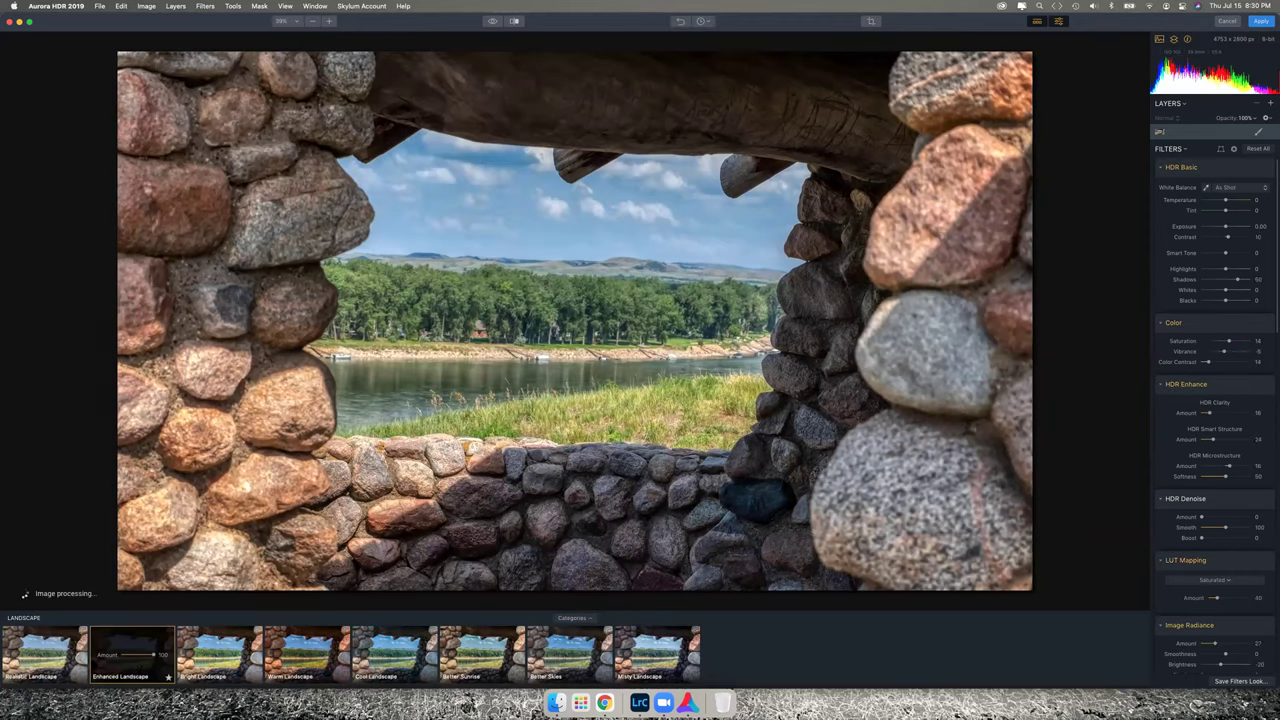
pyautogui.click(93, 664)
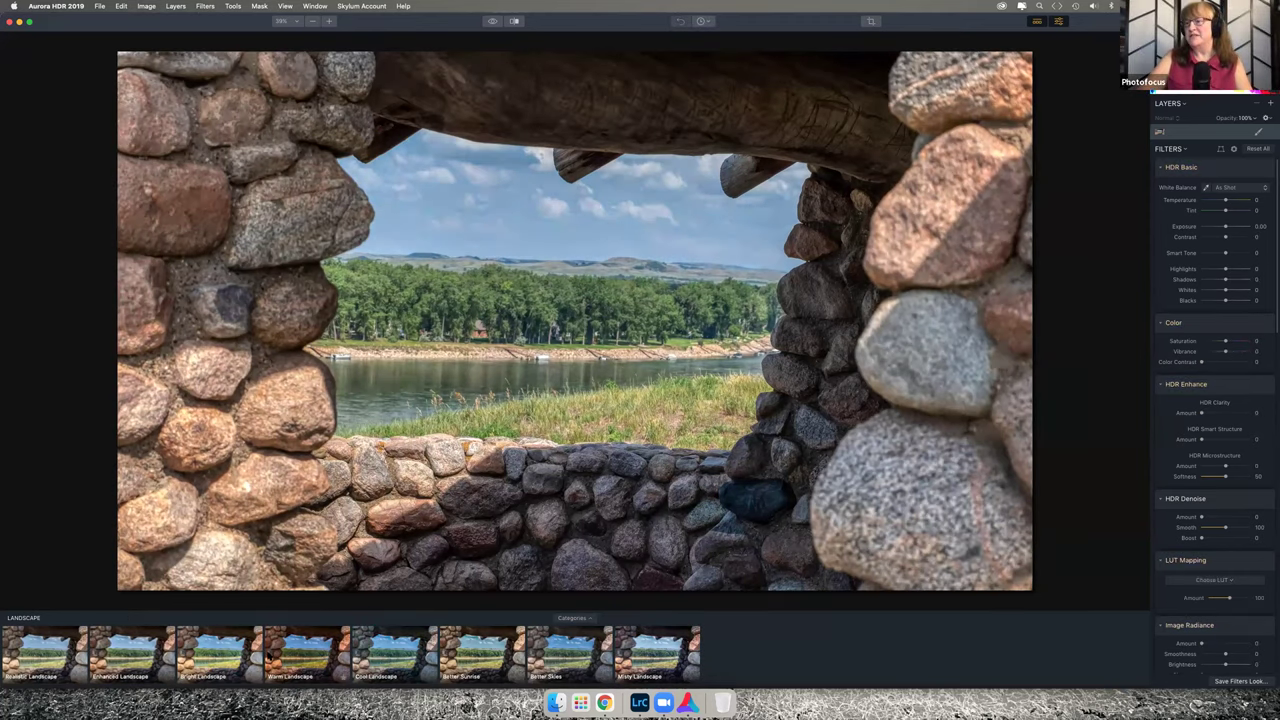
pyautogui.click(486, 648)
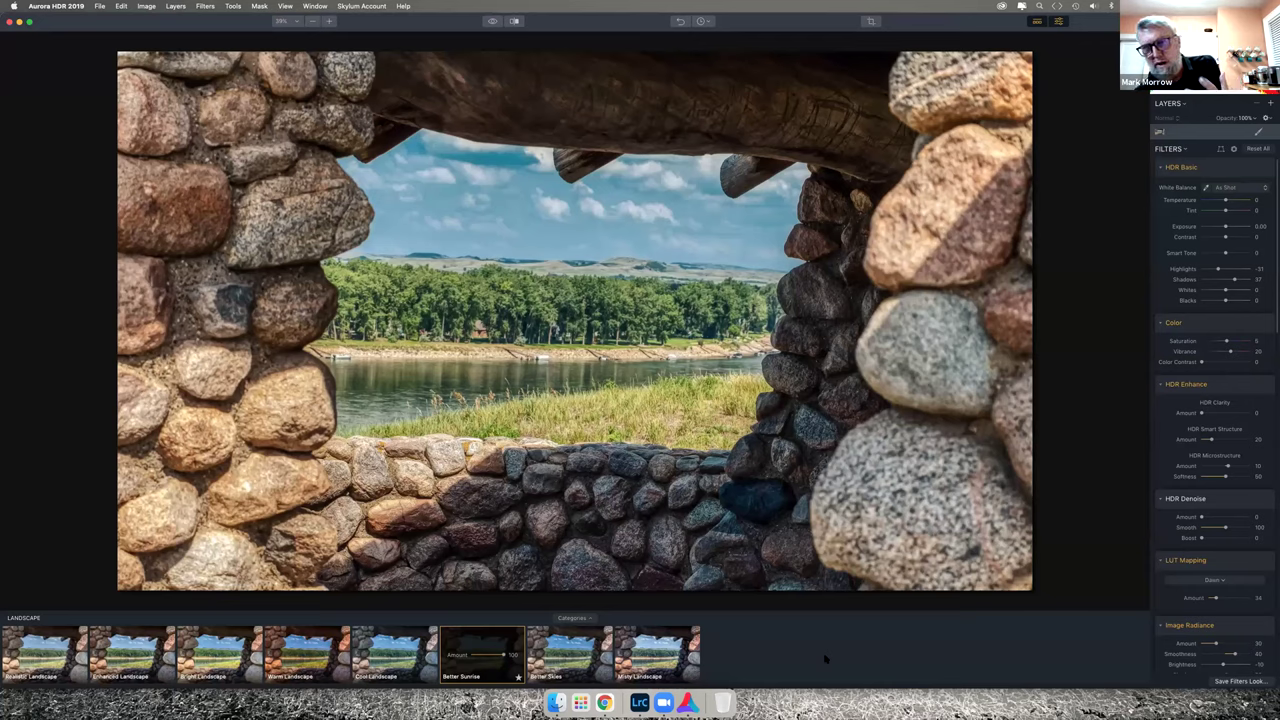
pyautogui.press('super+z')
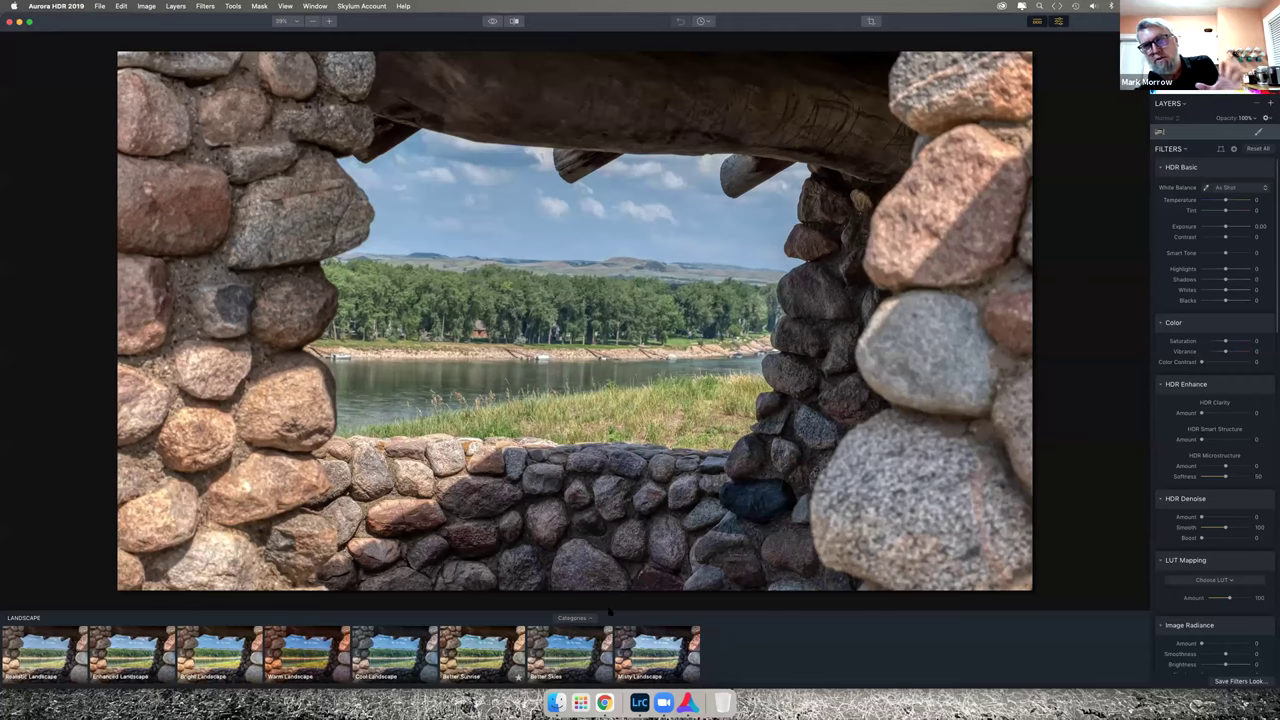
# - Apply the Realistic Landscape look to the HDR photo
pyautogui.click(50, 662)
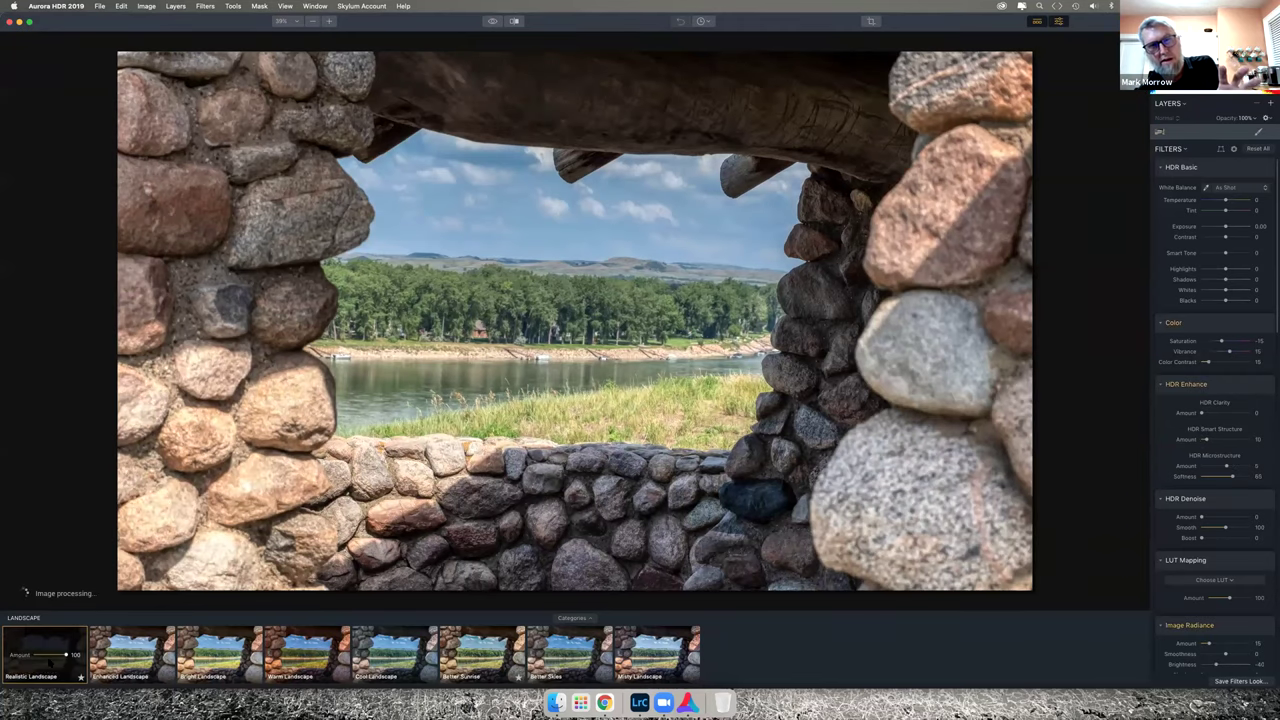
# - Undo the Realistic Landscape look, then try the Enhanced Landscape look on the HDR photo with a reduced amount
pyautogui.press('super+z')
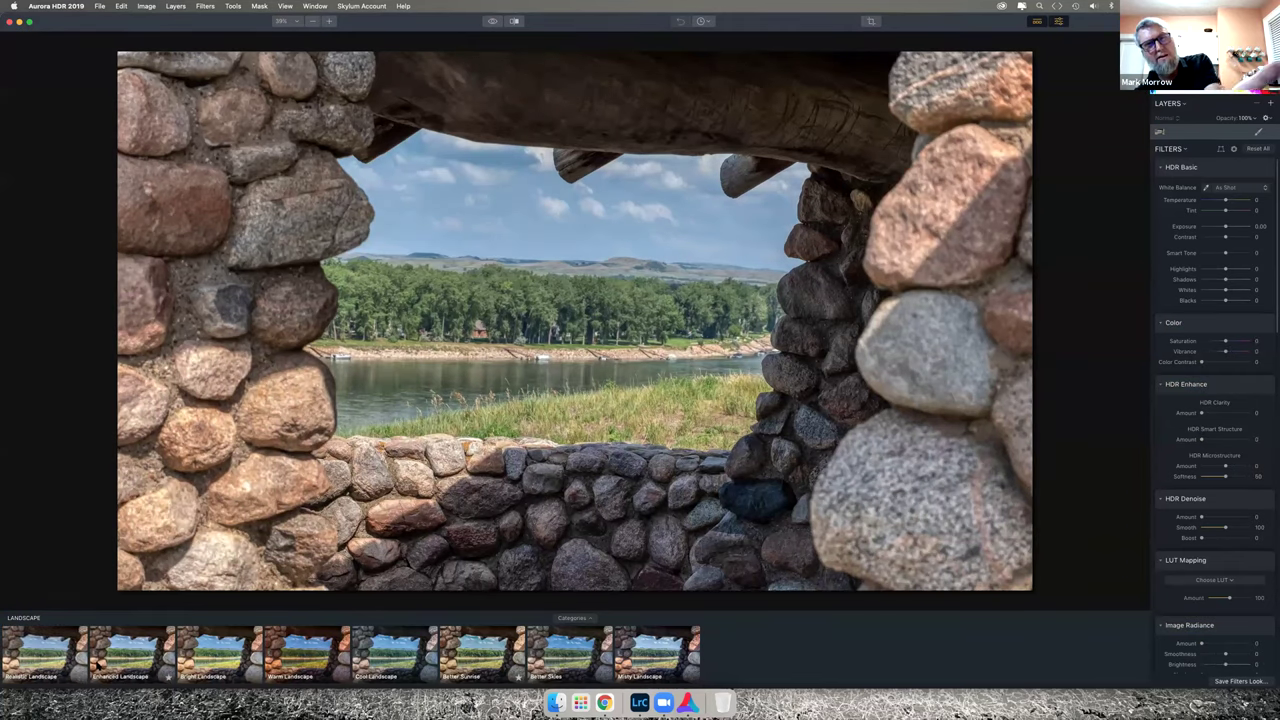
pyautogui.click(116, 665)
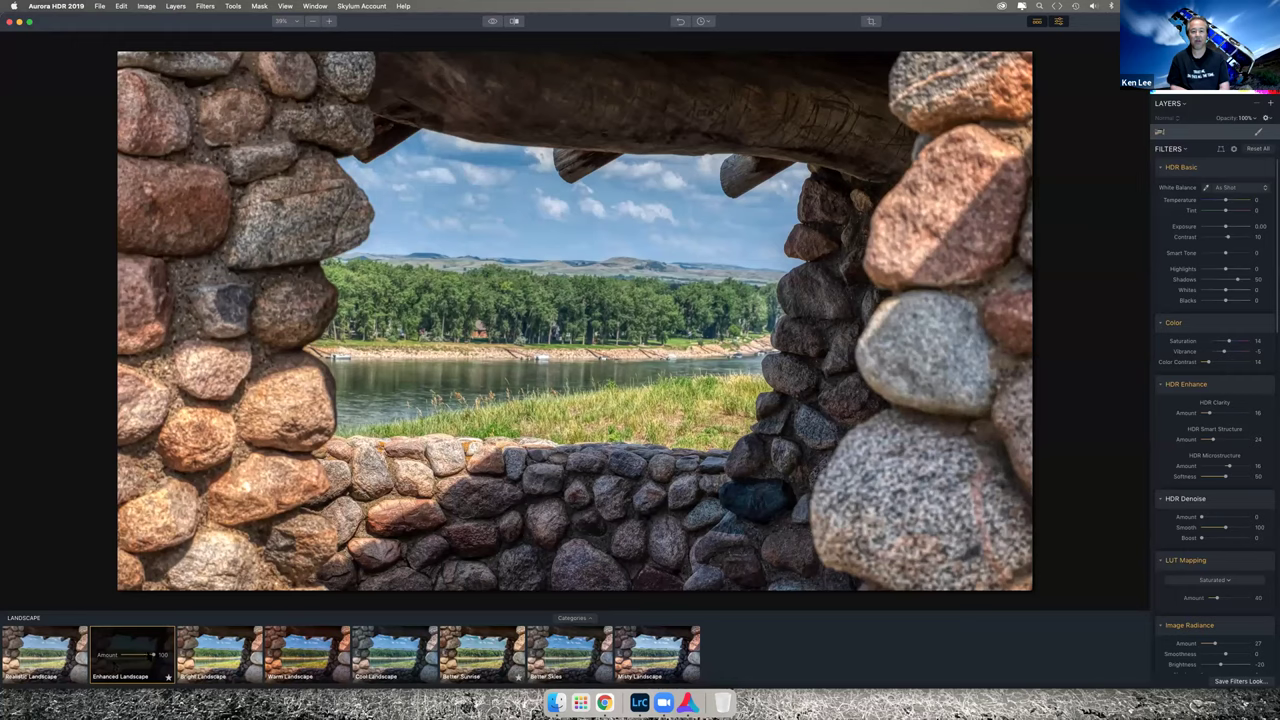
pyautogui.moveTo(155, 655); pyautogui.dragTo(127, 655)
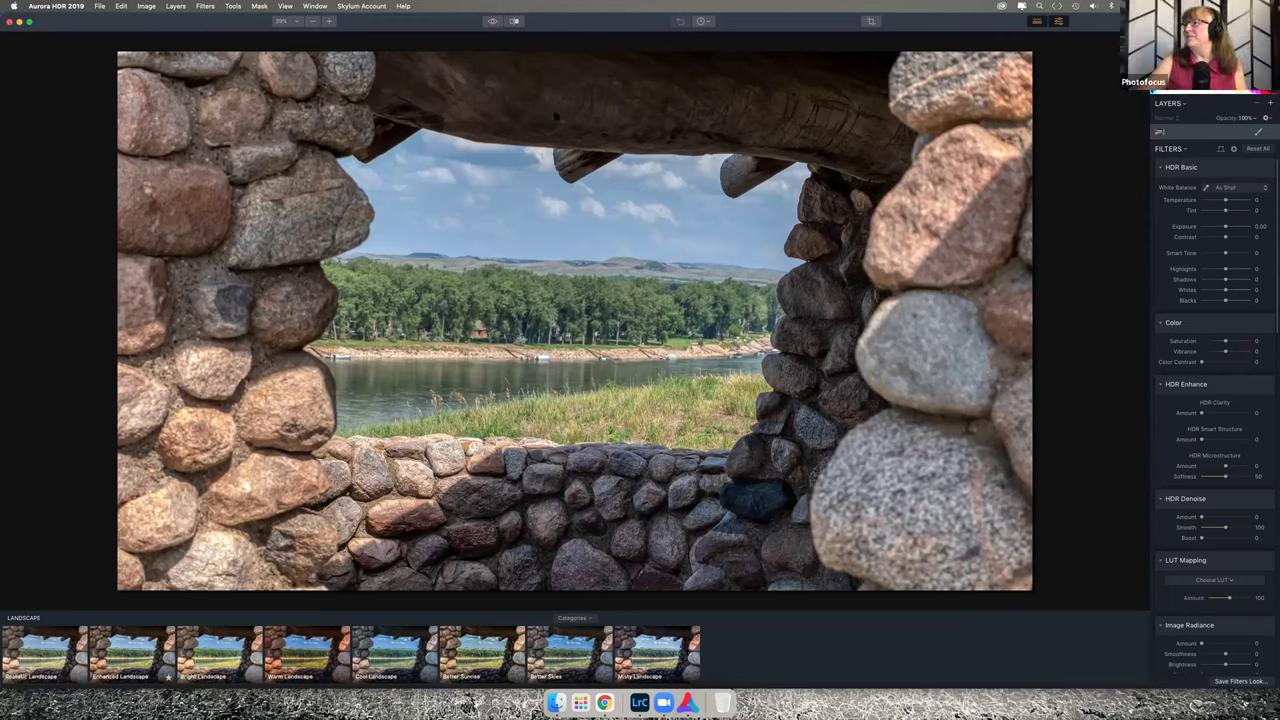
# - Close Aurora HDR 2019, return to Lightroom Classic and switch the stone window photo from black and white back to colour
pyautogui.click(10, 22)
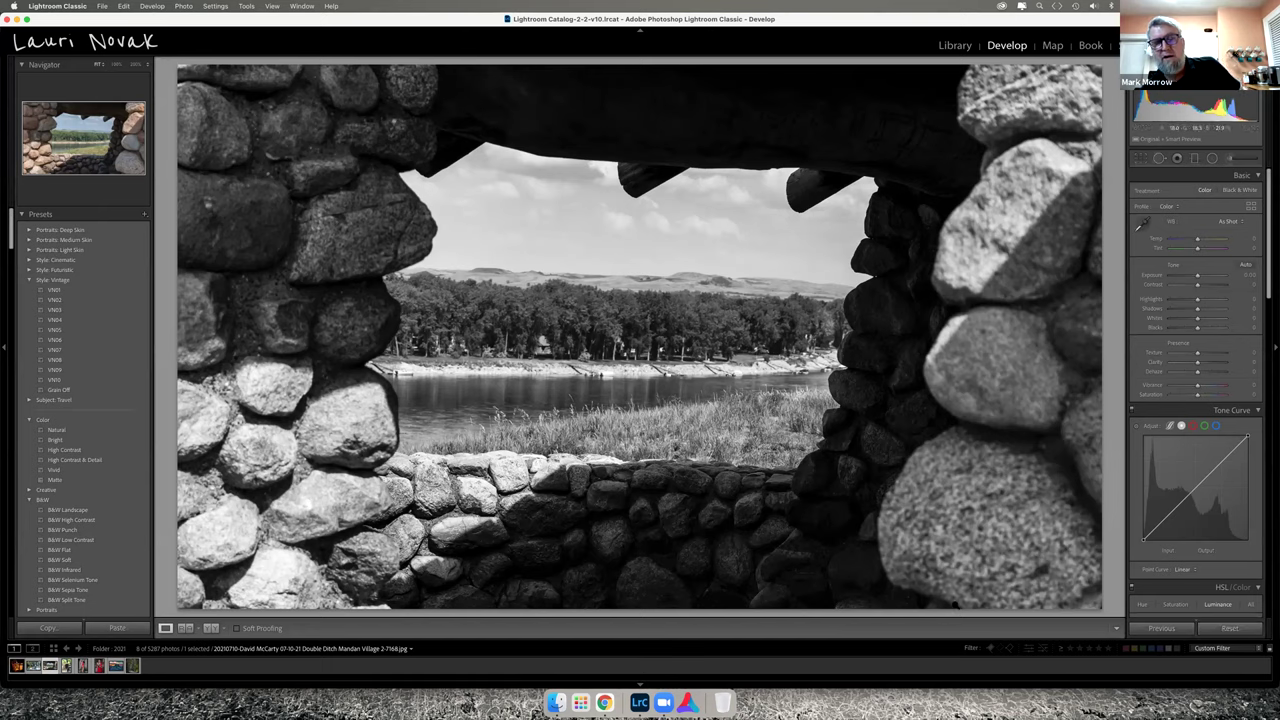
pyautogui.press('super+z')
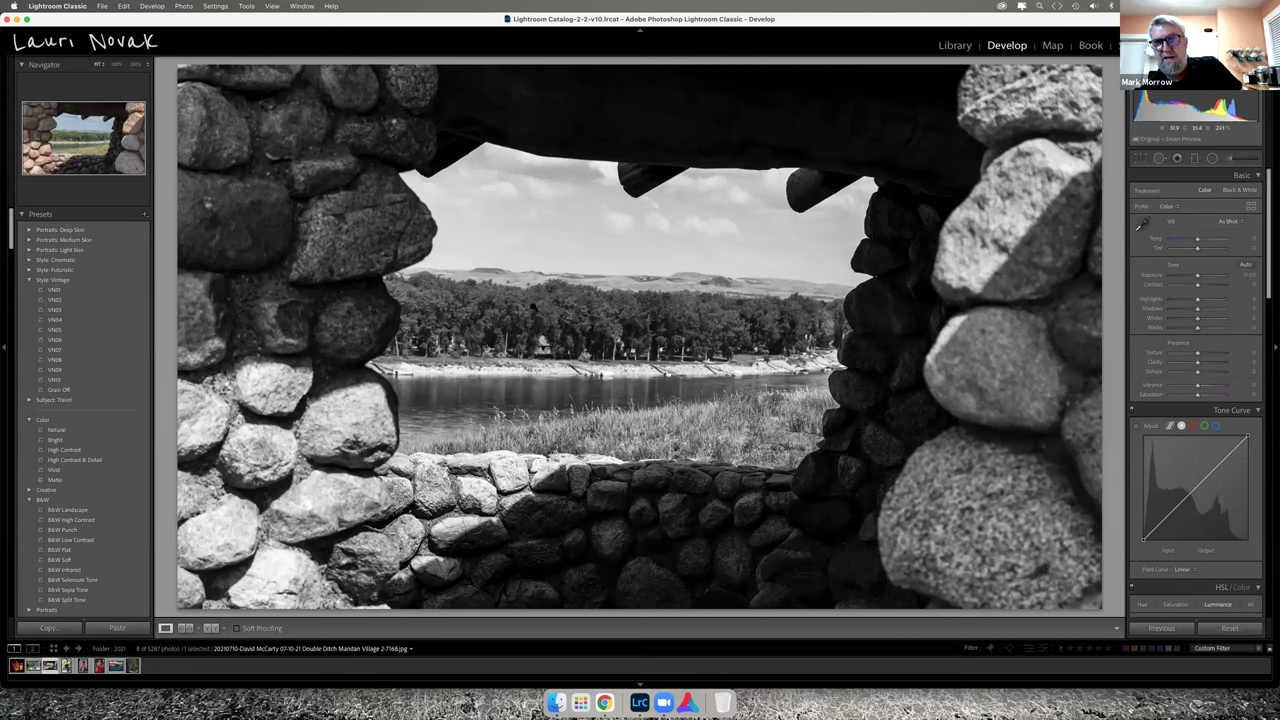
pyautogui.press('v')
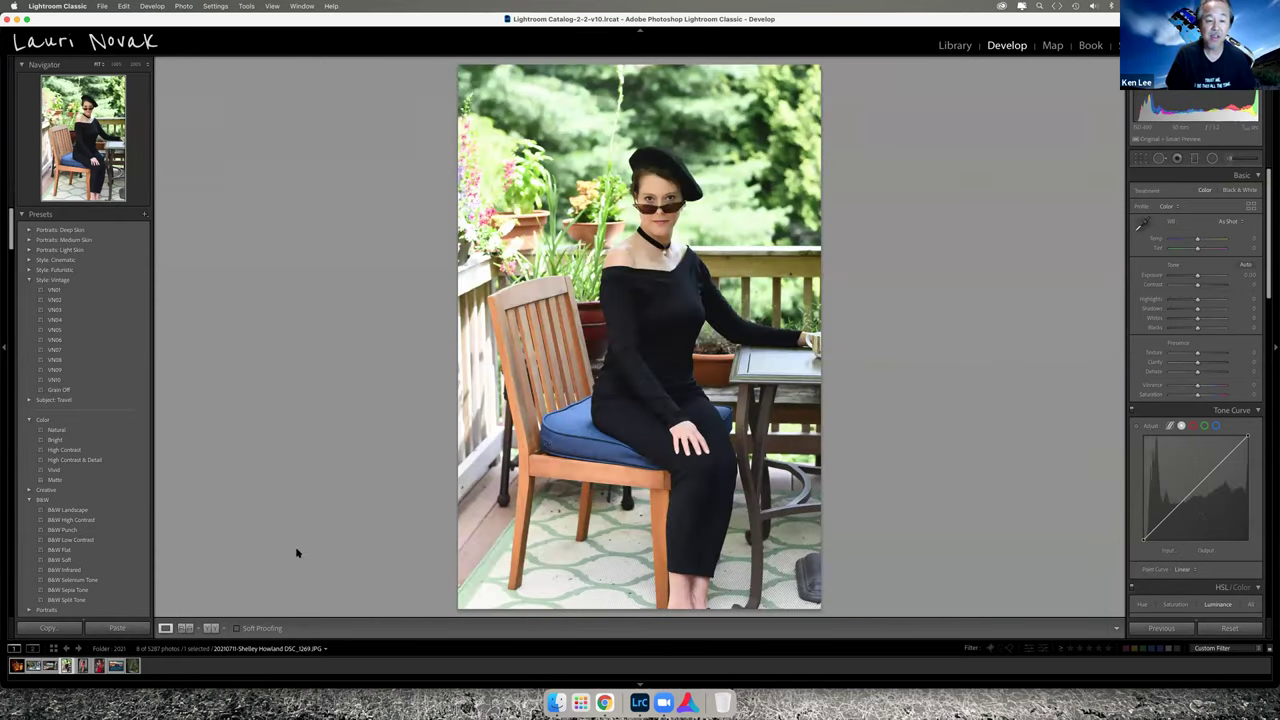
# - Try a black-and-white treatment on the patio portrait, switching it back to colour after viewing
pyautogui.press('v')
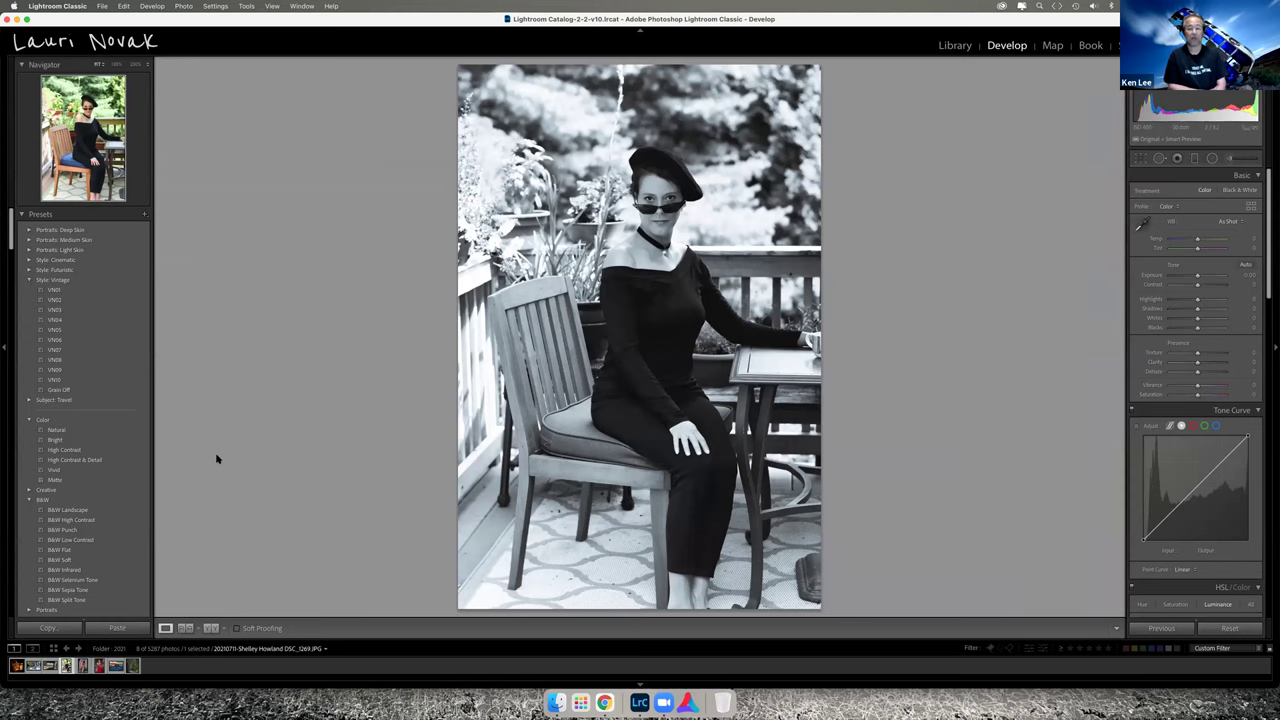
pyautogui.press('v')
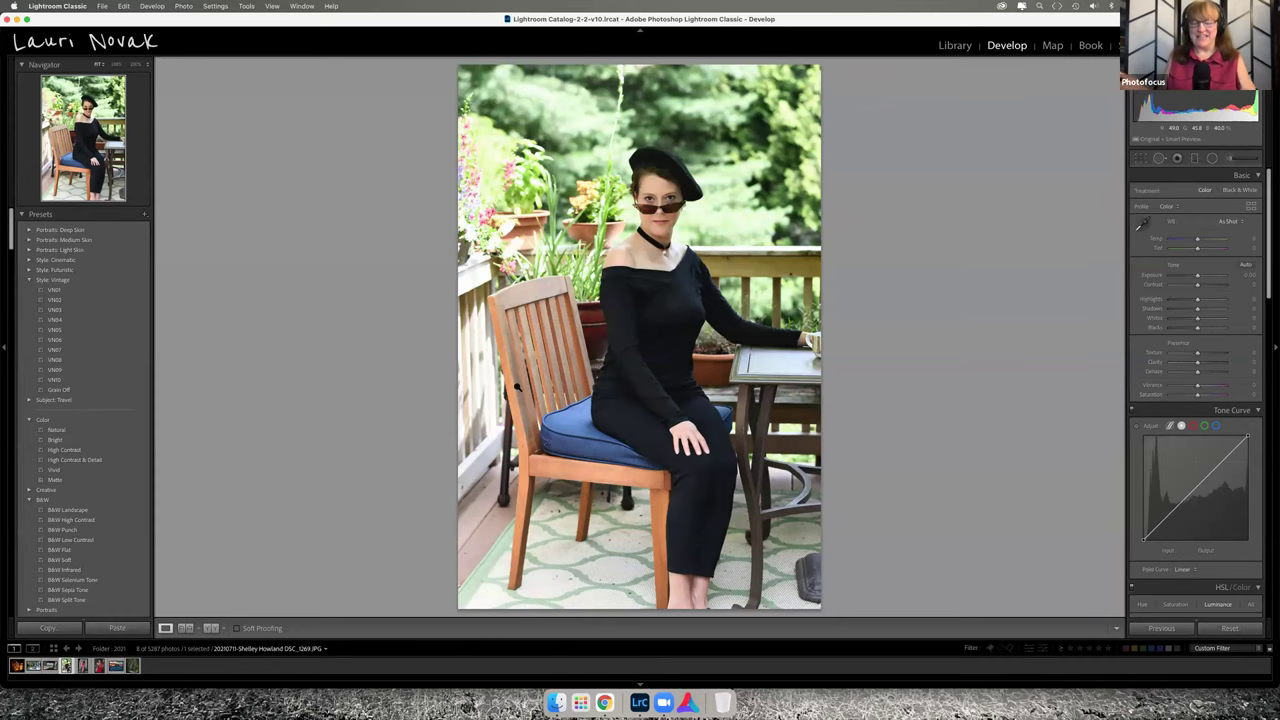
pyautogui.press('super+z')
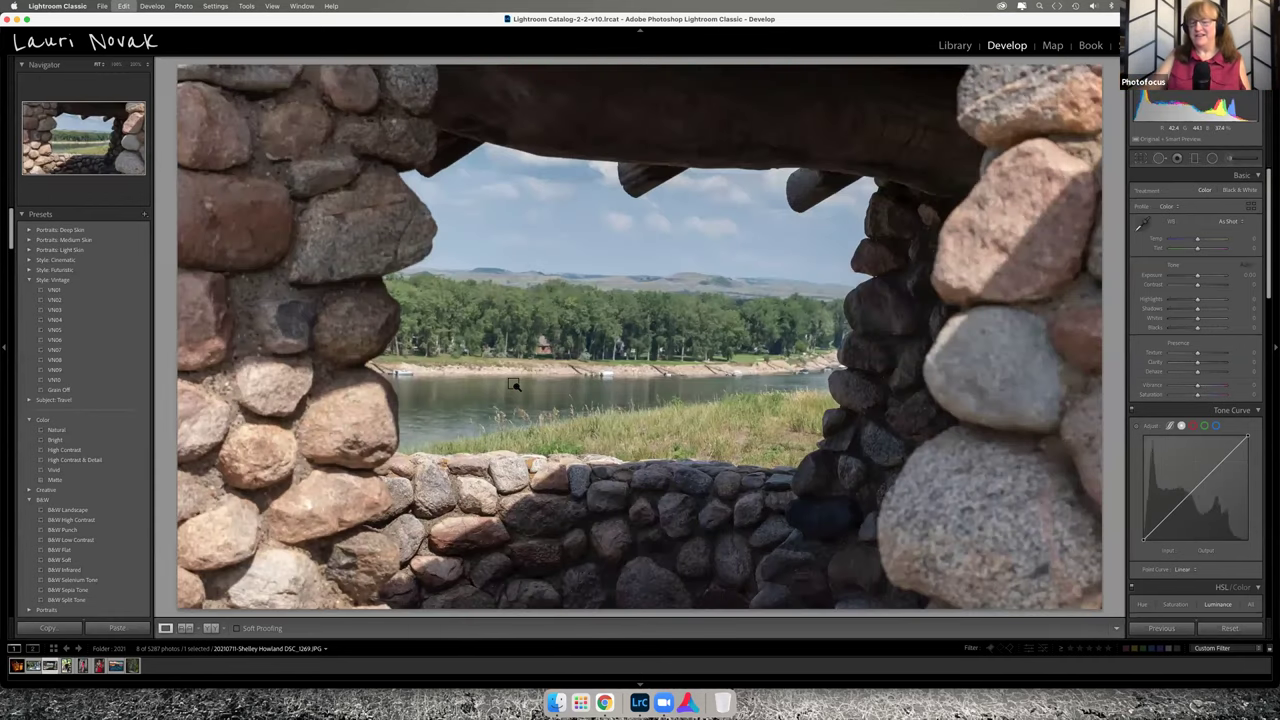
pyautogui.press('super+shift+z')
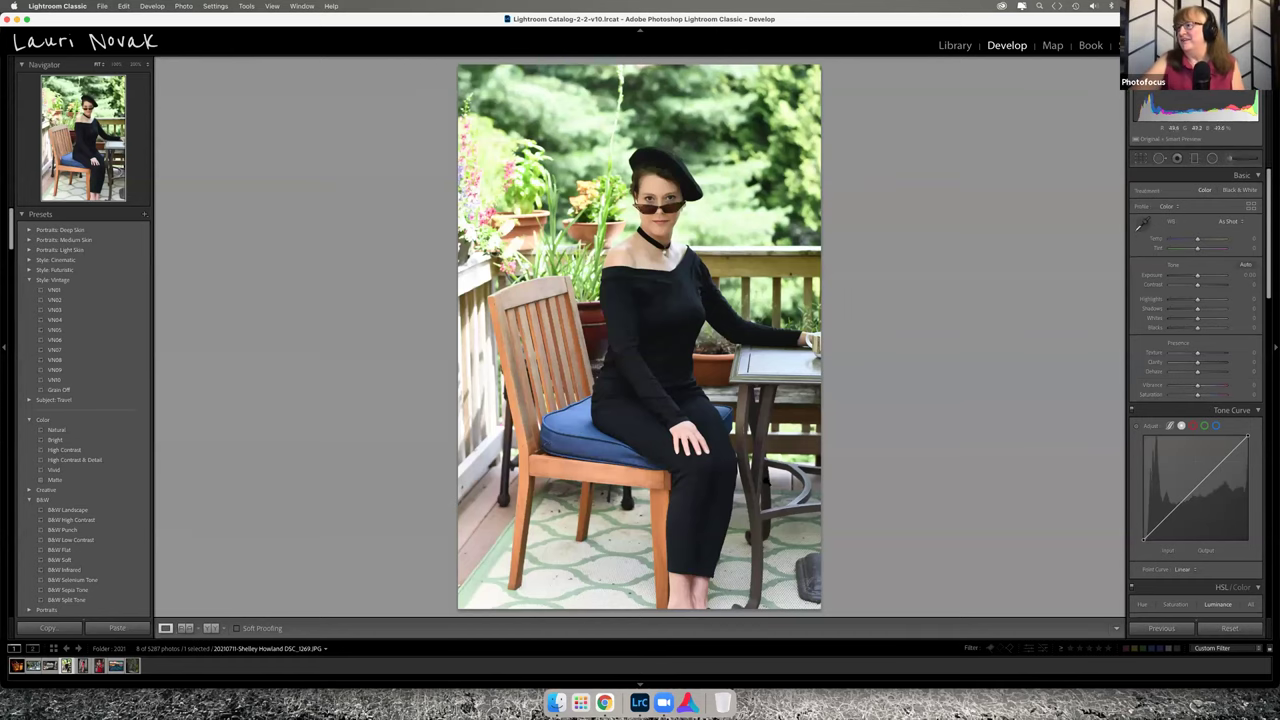
# - Compare the patio portrait with the two red outfit photos, checking the thumbnail grid and ending on the full-length shot on the steps
pyautogui.press('Right')
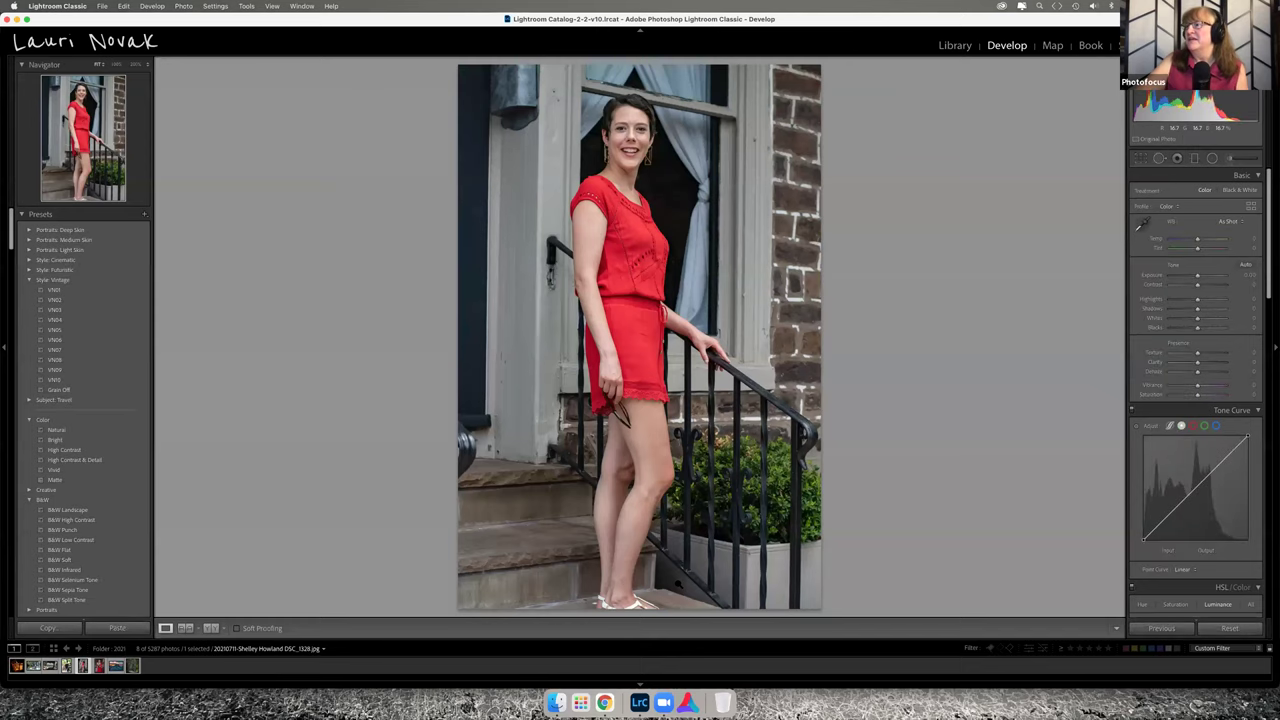
pyautogui.press('Right')
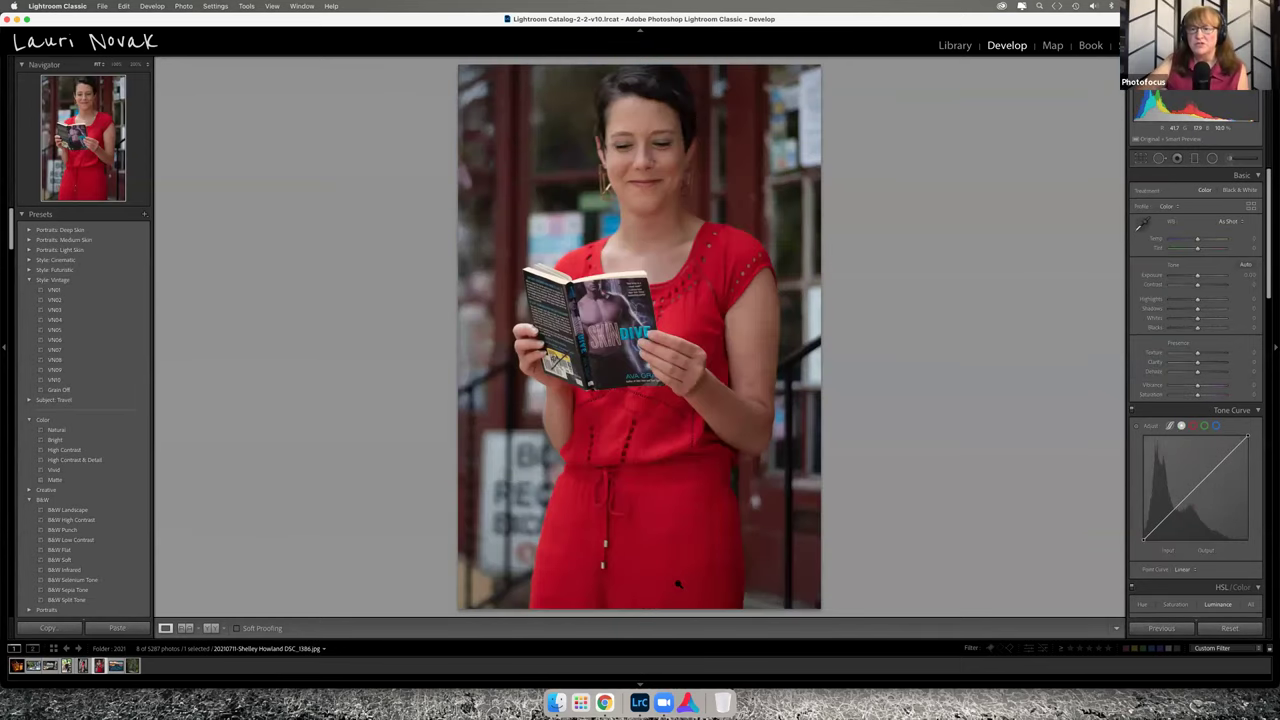
pyautogui.press('Left')
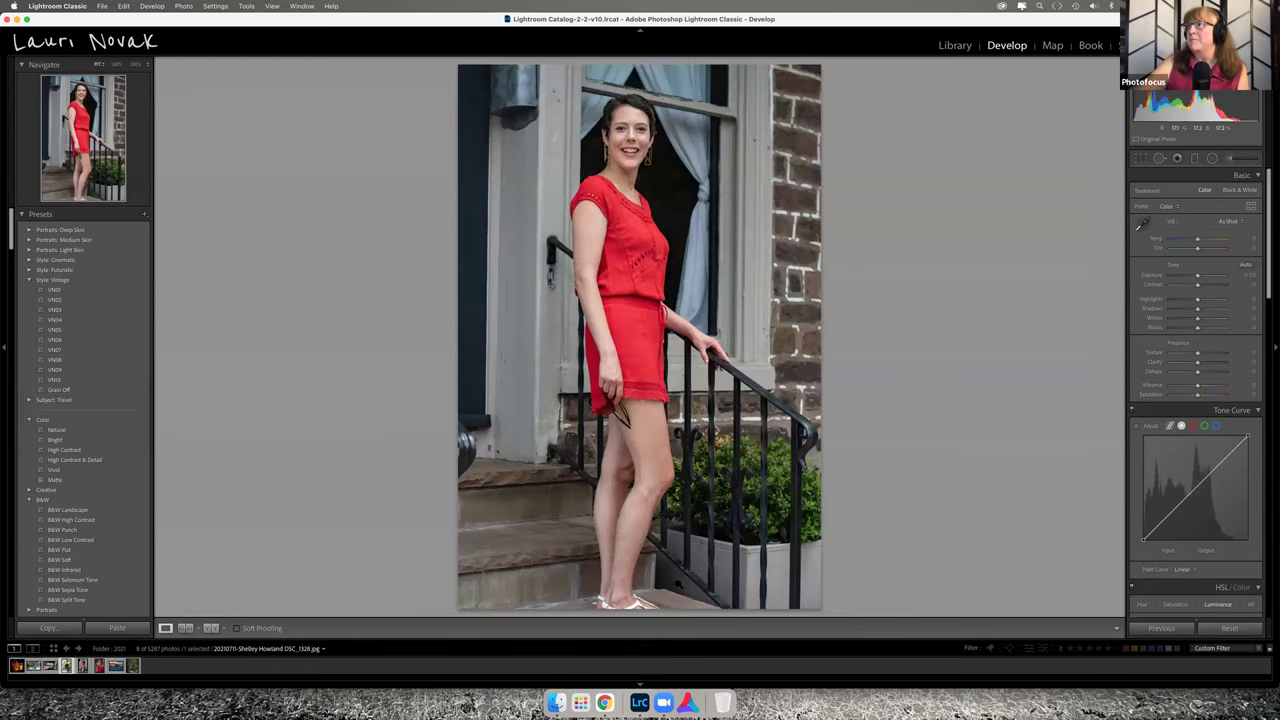
pyautogui.press('Left')
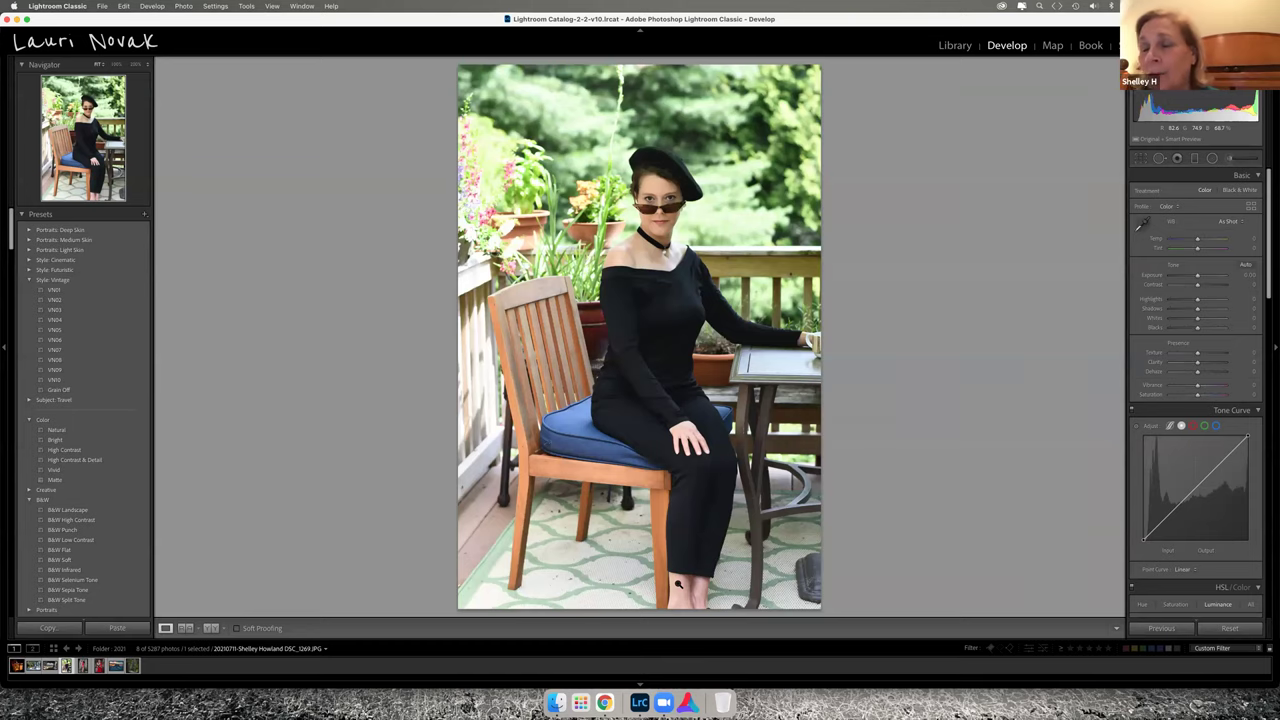
pyautogui.press('g')
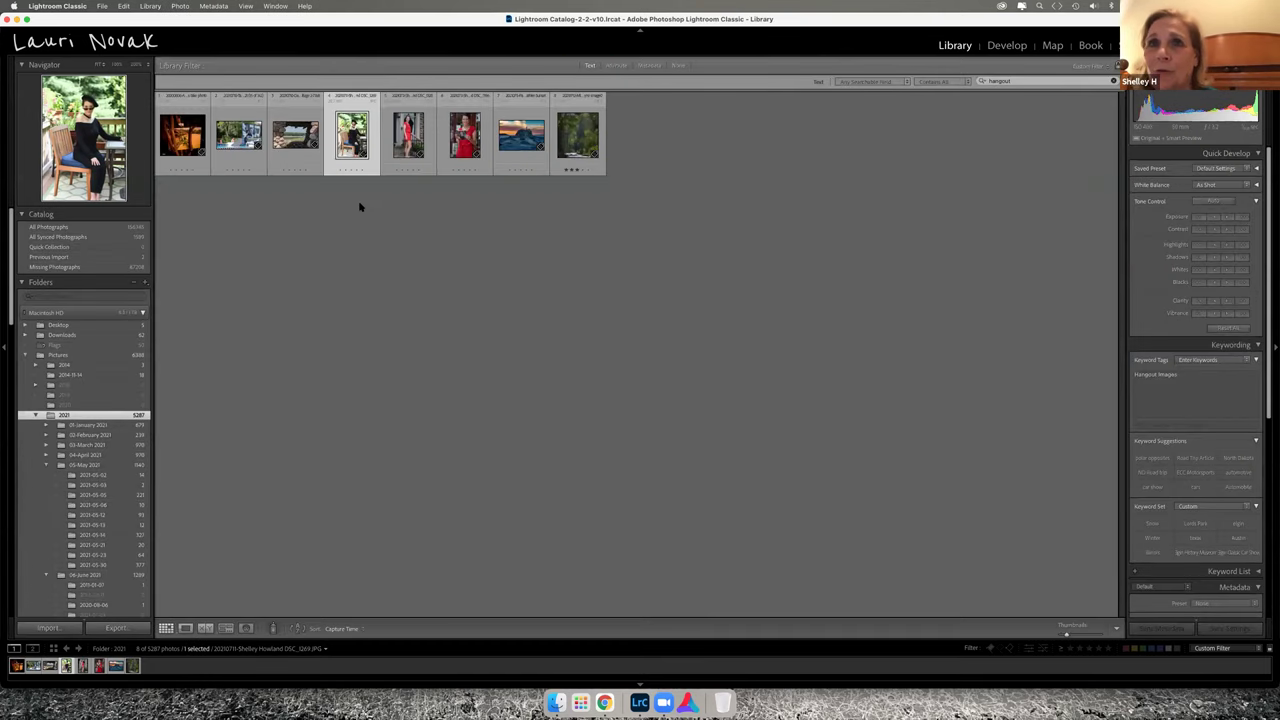
pyautogui.doubleClick(352, 134)
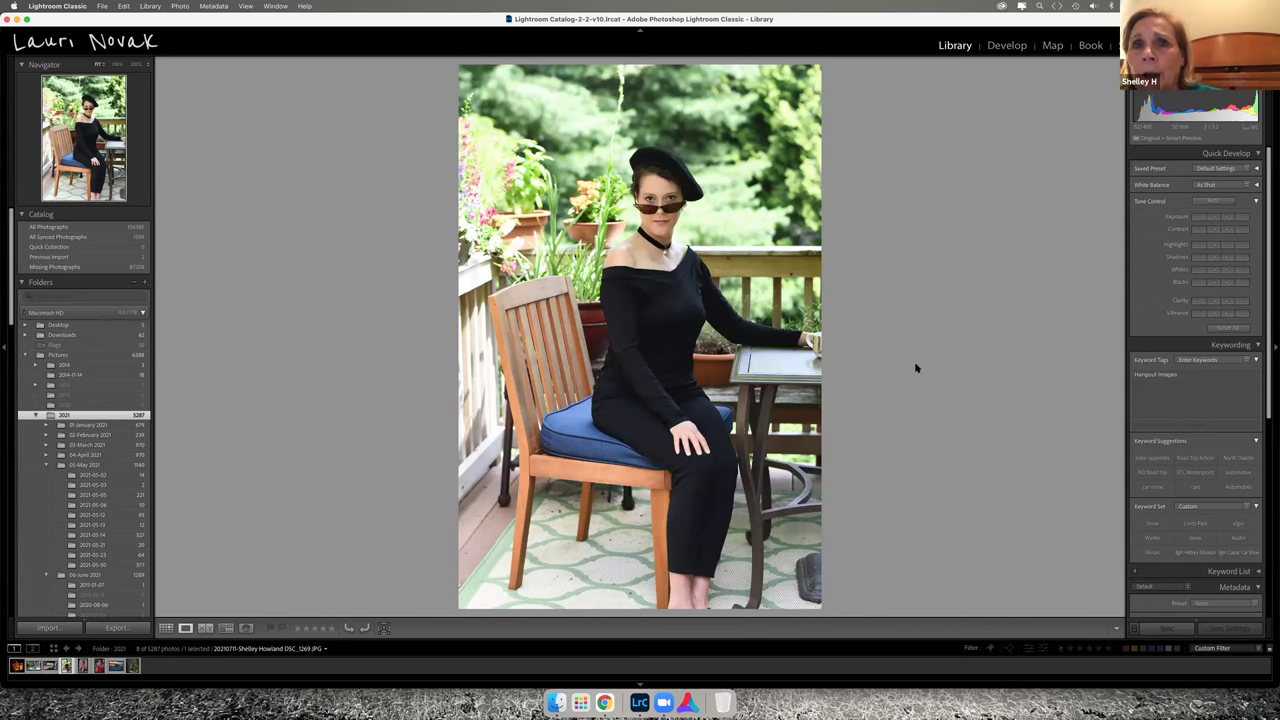
pyautogui.press('Right')
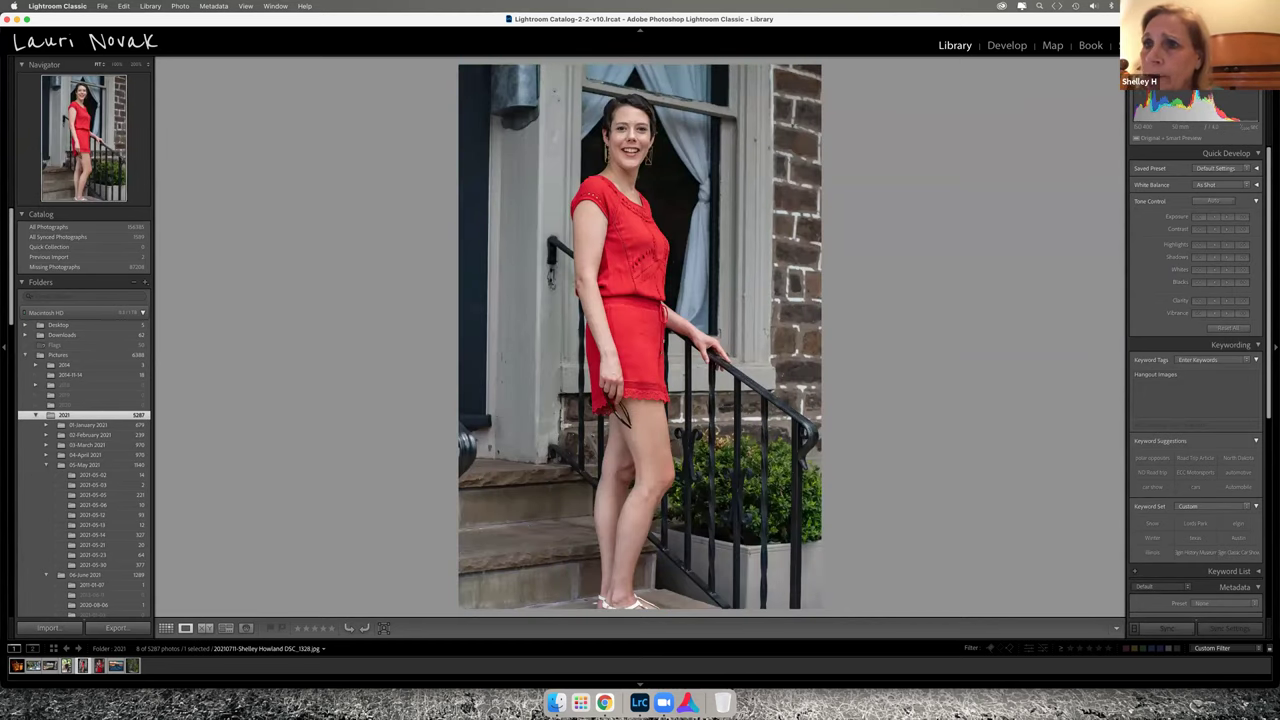
pyautogui.press('Right')
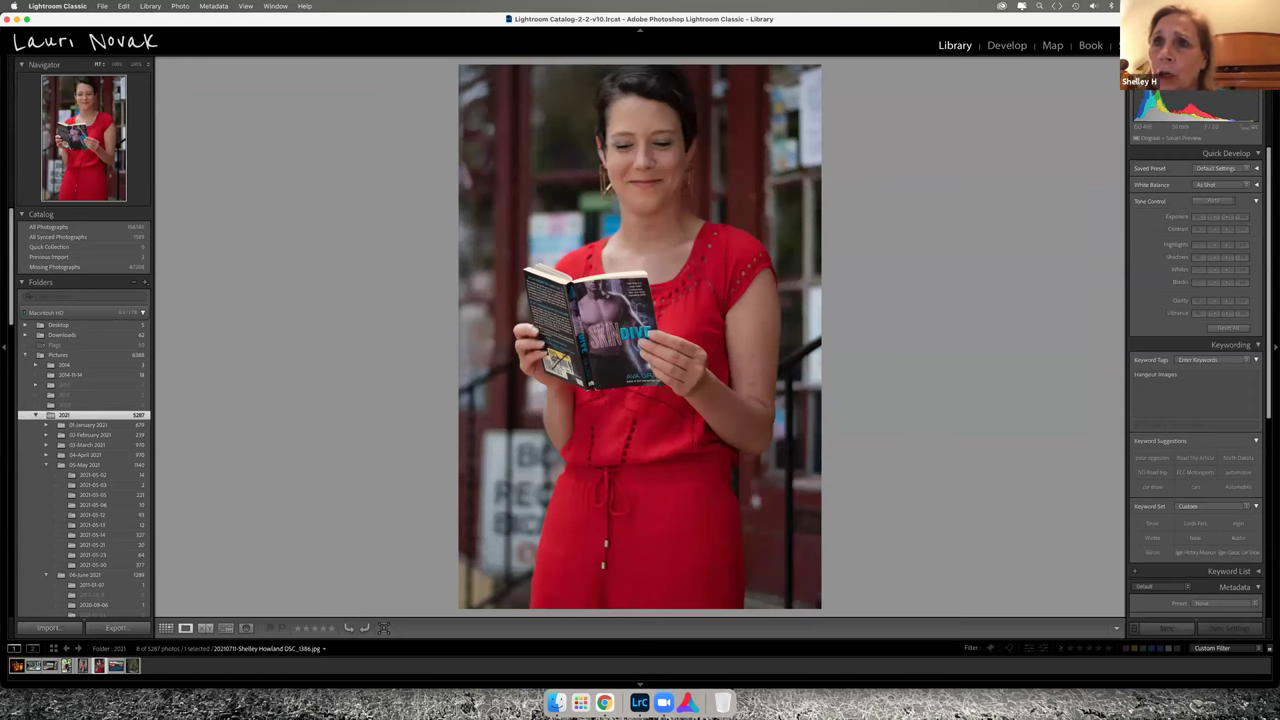
pyautogui.press('Left')
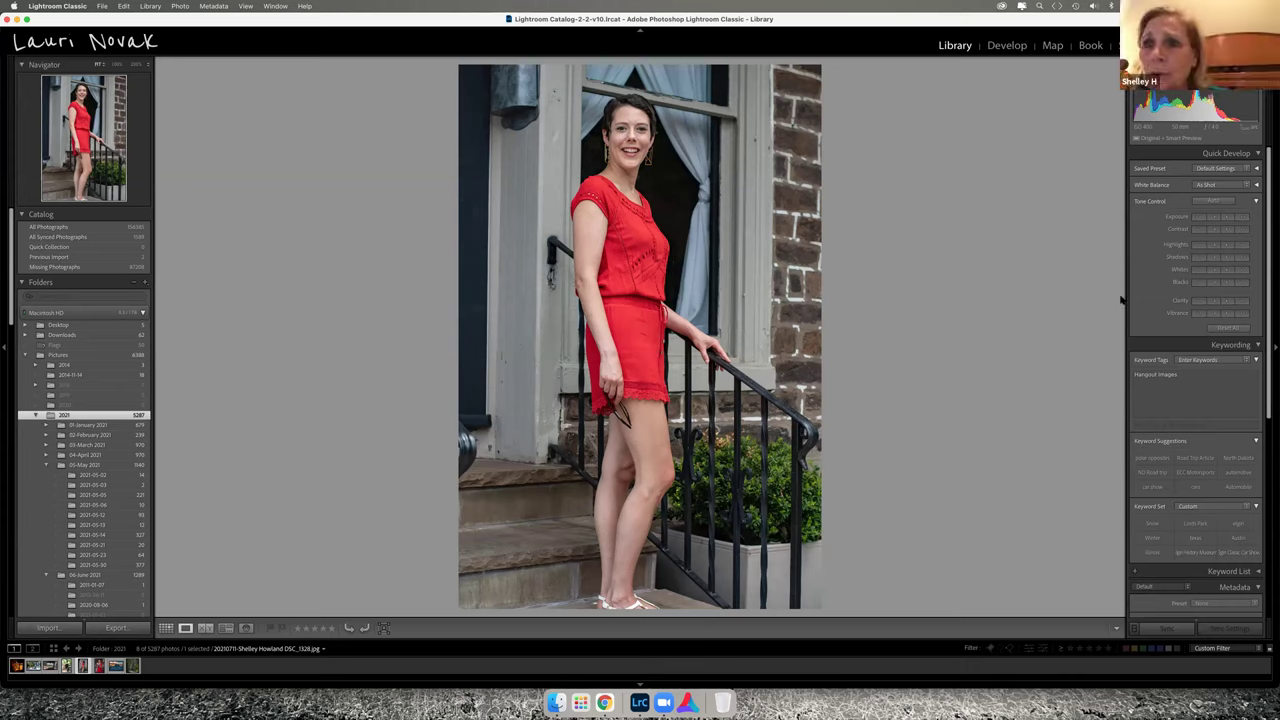
# - Open the full-length red outfit photo for developing and try Auto white balance on it
pyautogui.press('d')
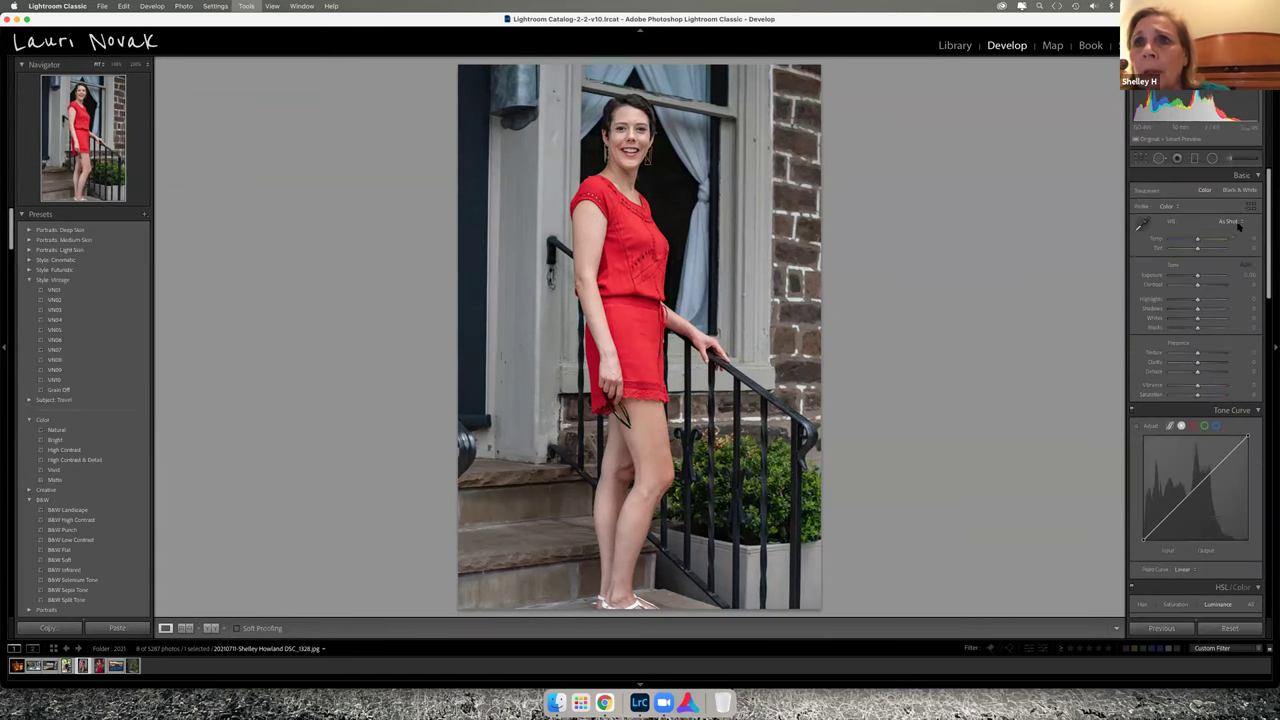
pyautogui.click(1229, 224)
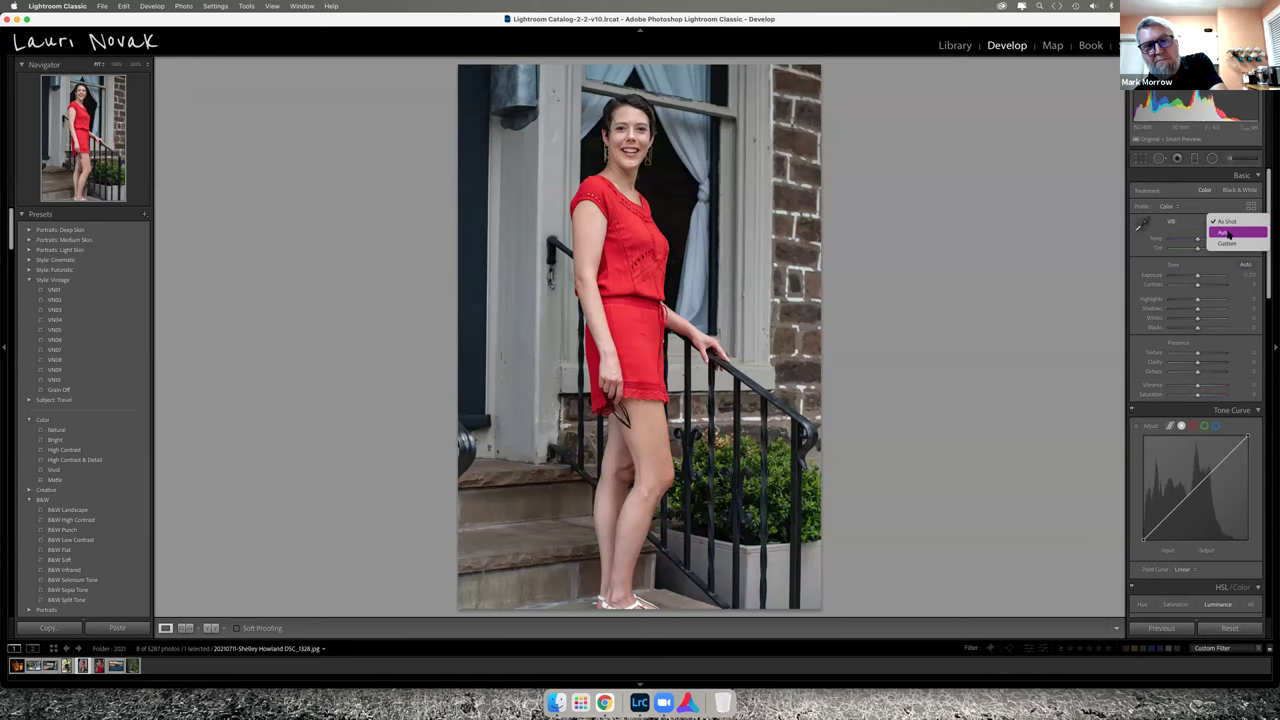
pyautogui.click(1229, 233)
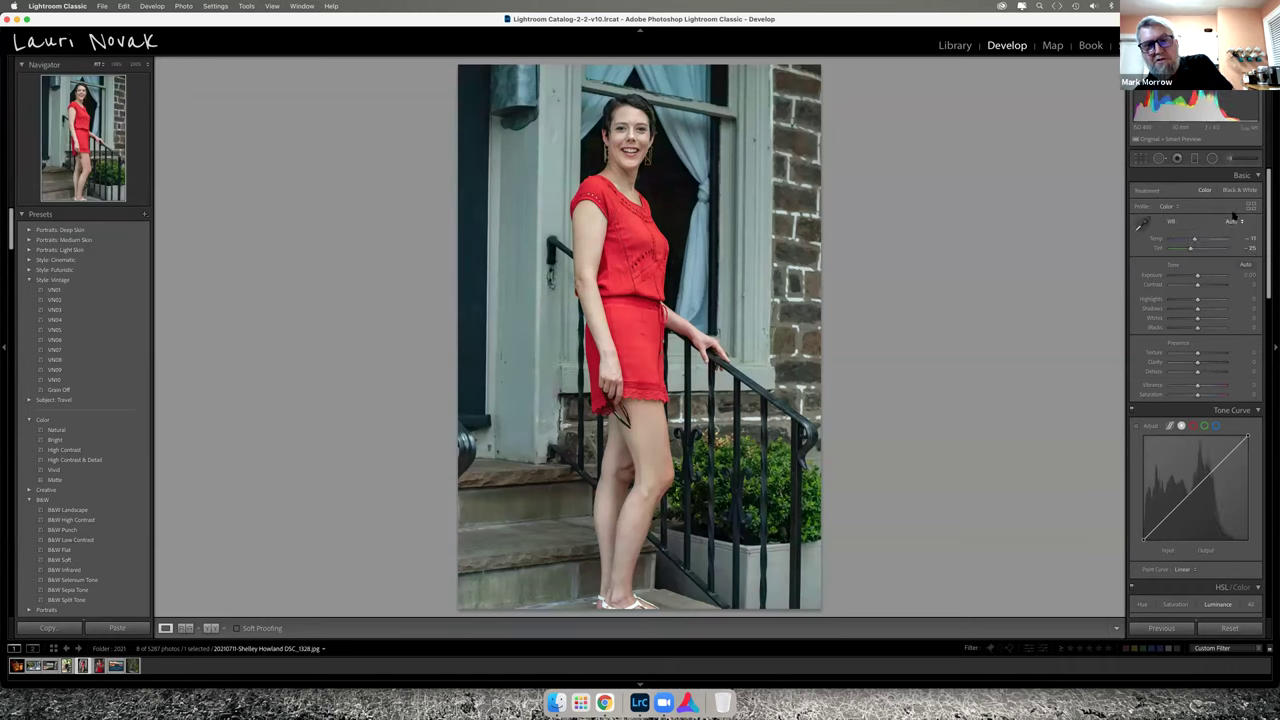
pyautogui.click(1236, 220)
pyautogui.click(1234, 212)
# - Set the red outfit photo's white balance by sampling neutral spots around the planter with the White Balance Selector
pyautogui.click(1141, 223)
pyautogui.click(760, 568)
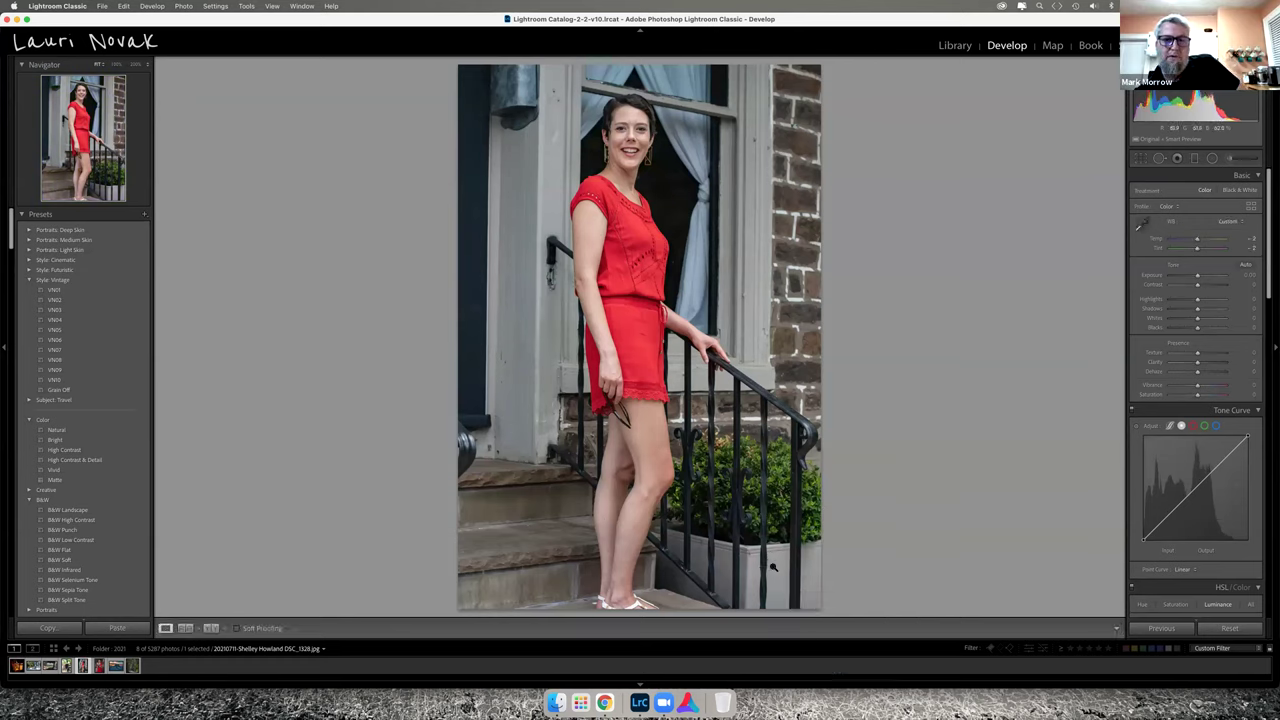
pyautogui.click(1141, 224)
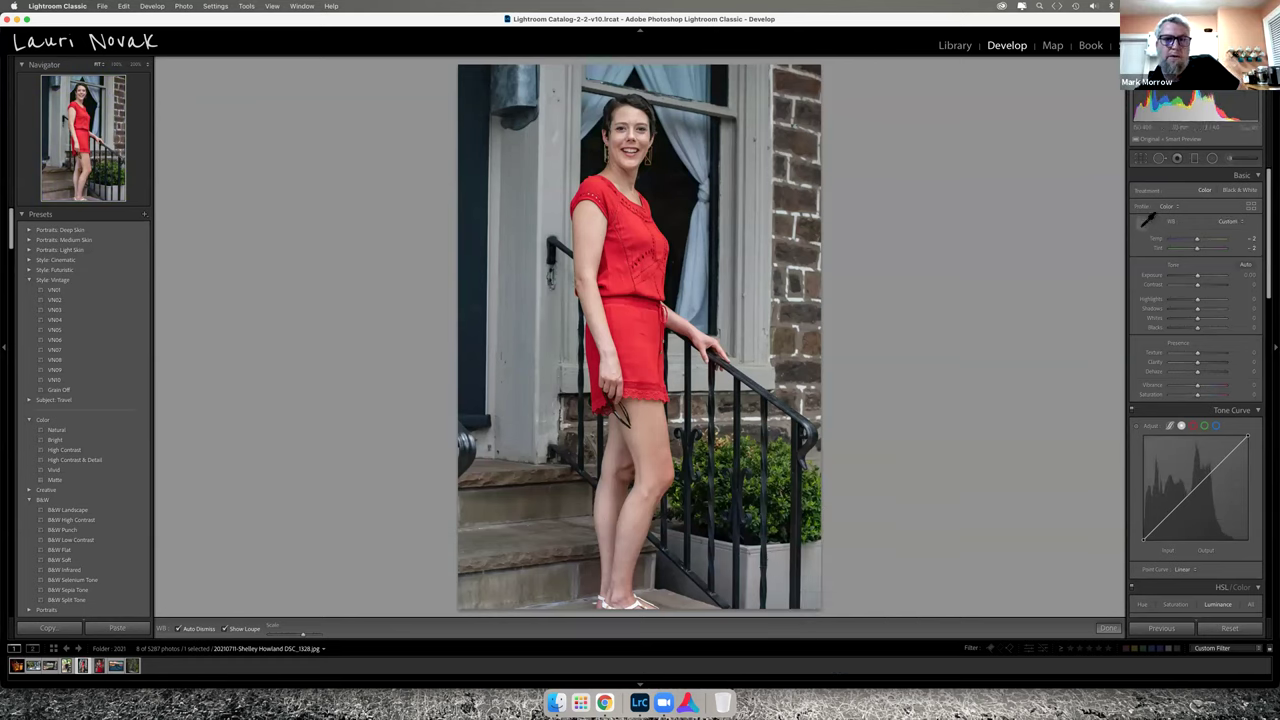
pyautogui.click(724, 554)
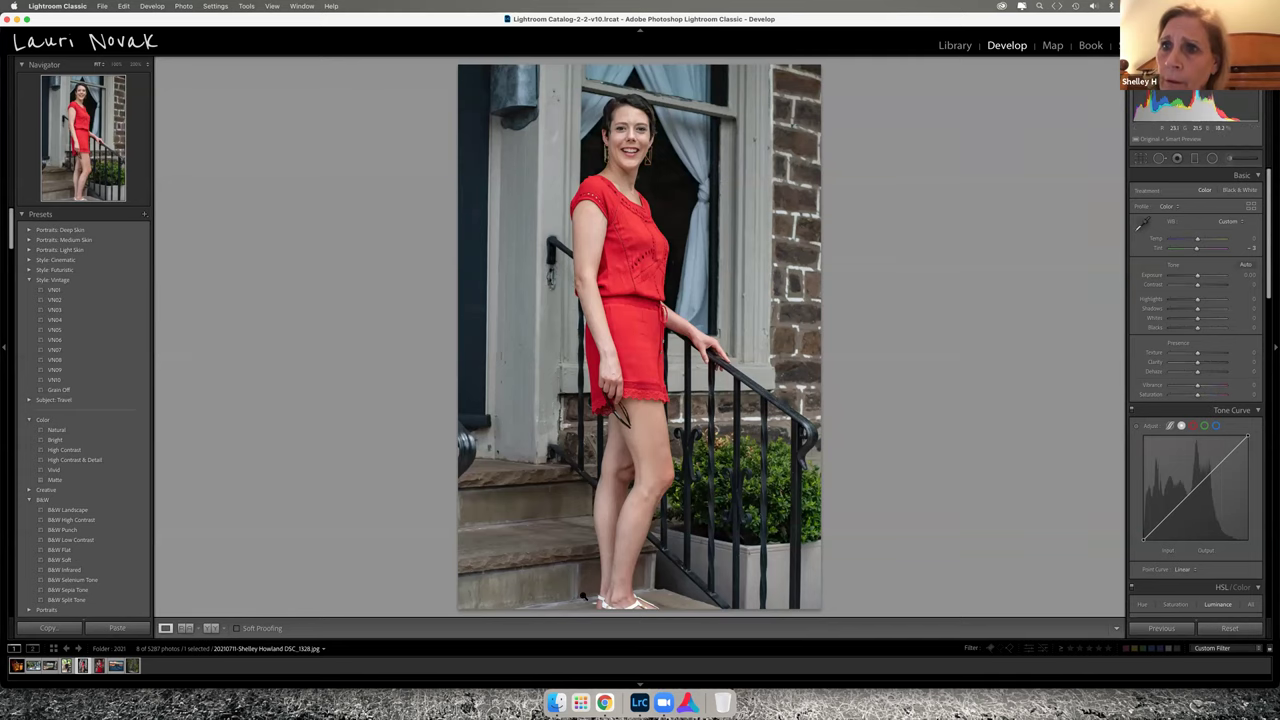
# - Return to the patio portrait and set its white balance by sampling the grey tabletop as the neutral target
pyautogui.press('Left')
pyautogui.press('Left')
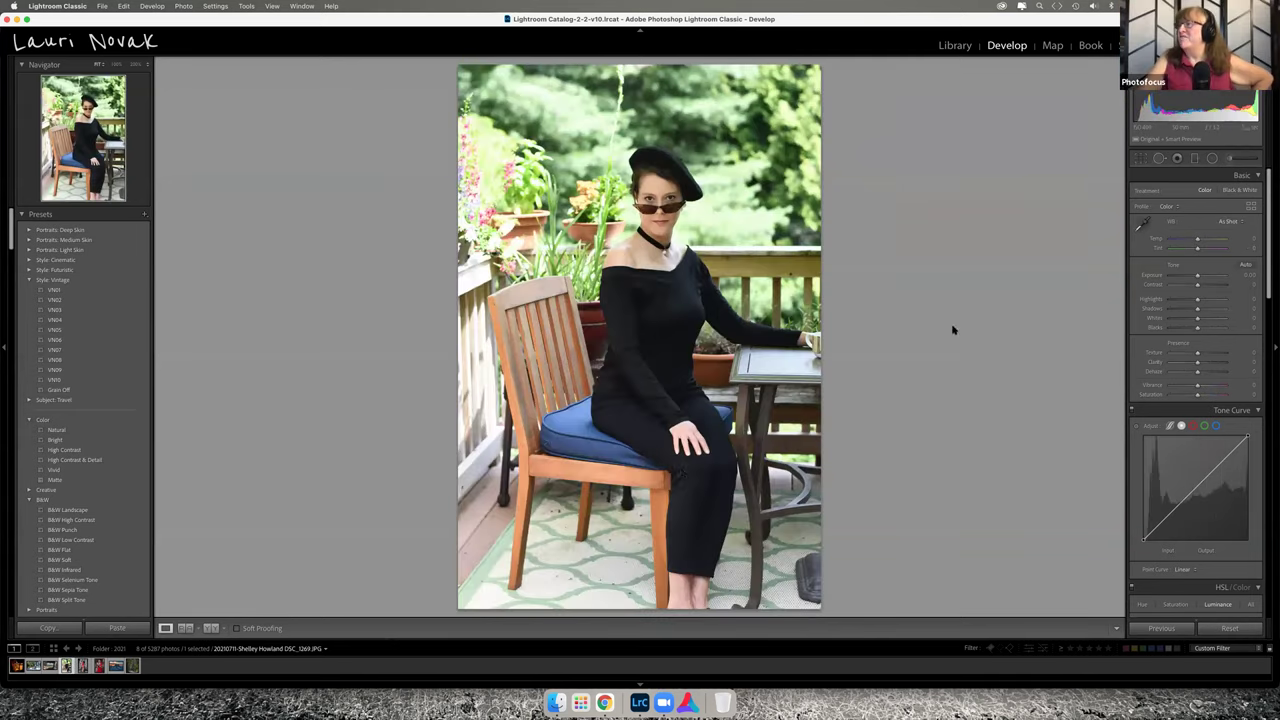
pyautogui.click(1142, 224)
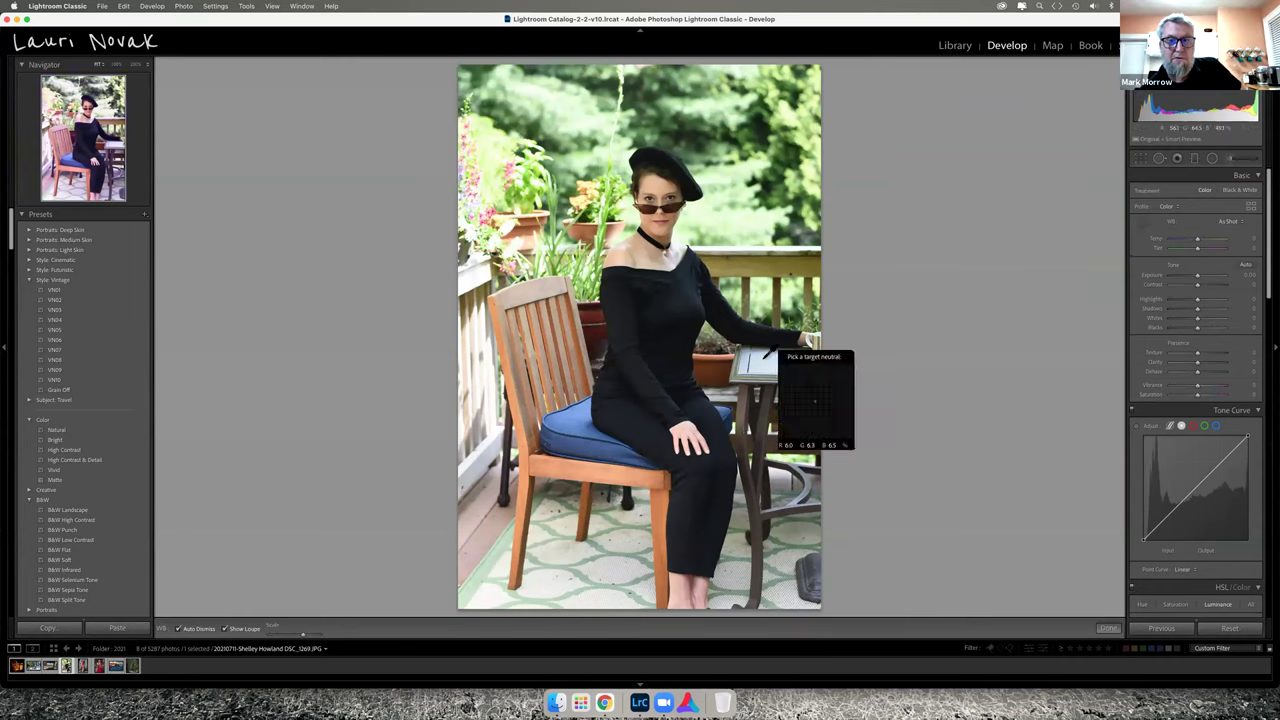
pyautogui.click(763, 365)
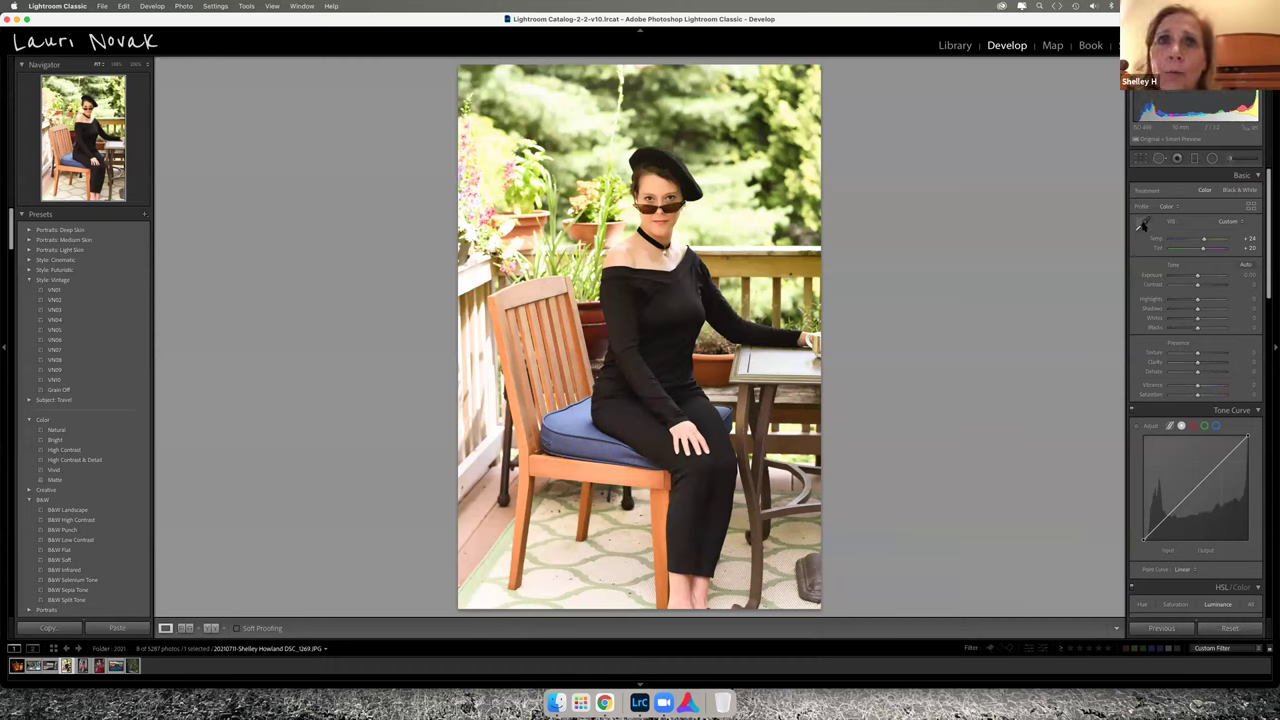
pyautogui.click(1142, 224)
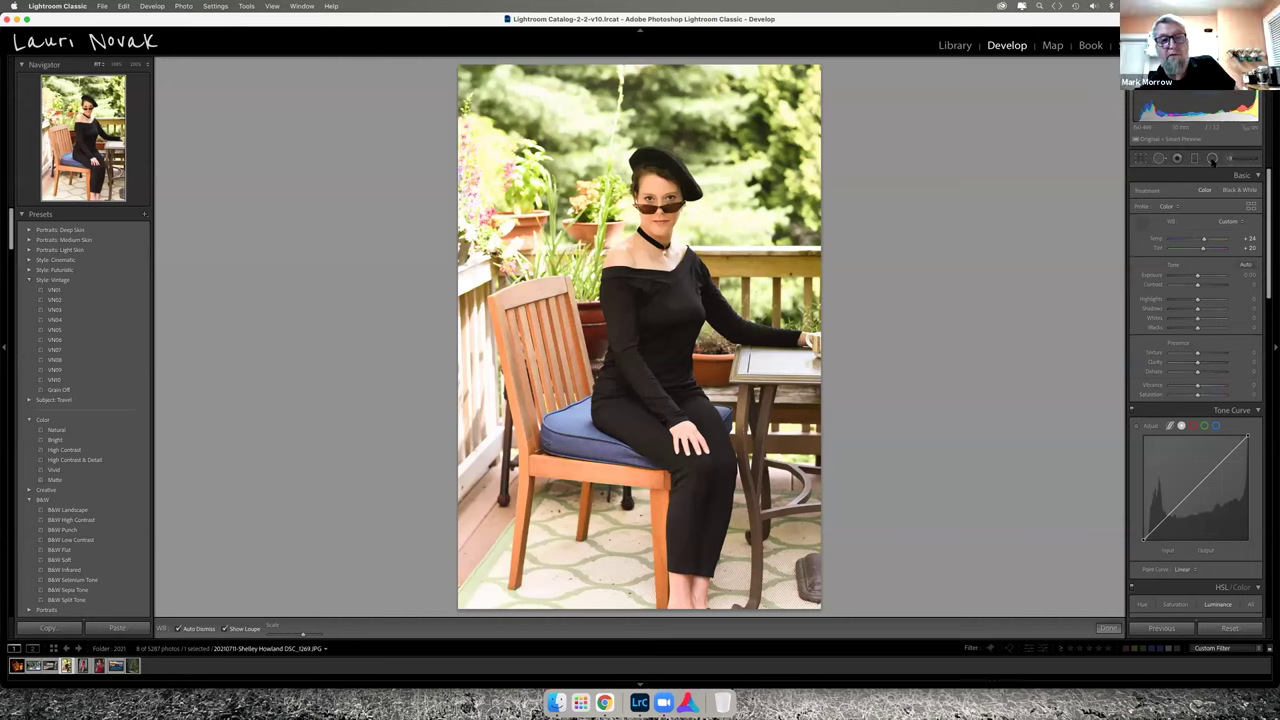
# - Draw a radial filter around the woman's head in the patio portrait and turn on Invert for its mask
pyautogui.click(1212, 159)
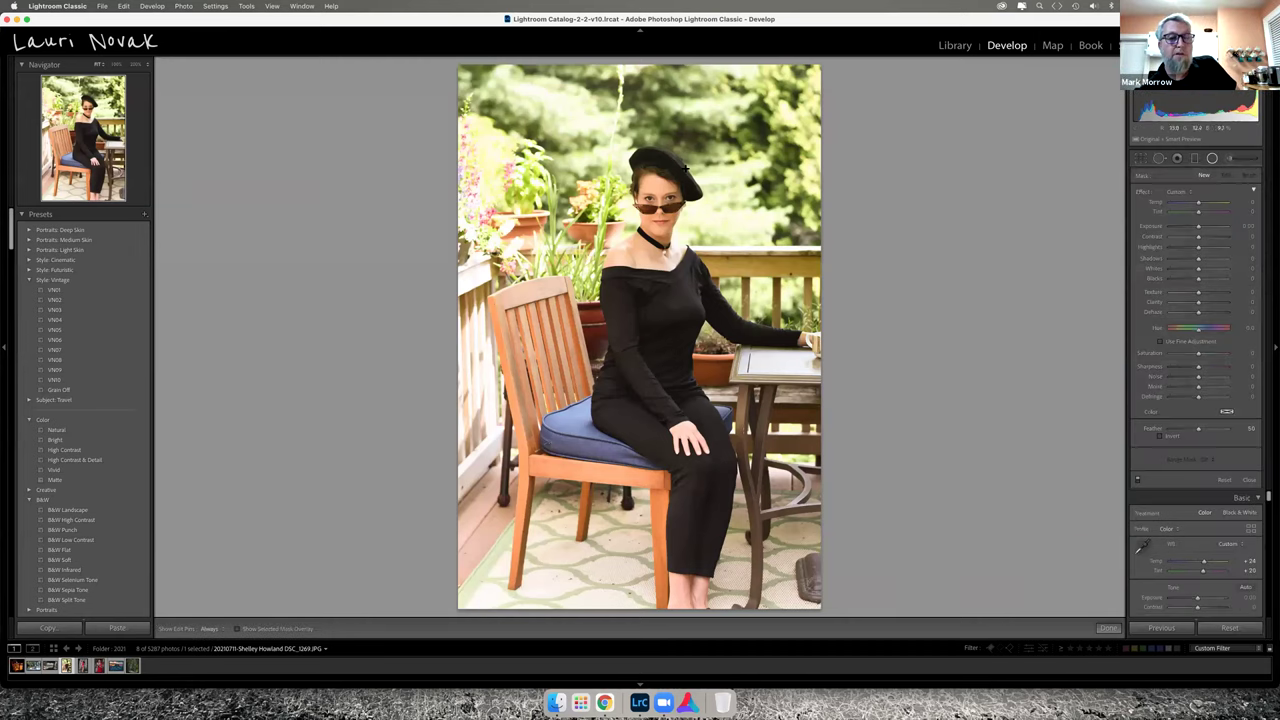
pyautogui.moveTo(640, 185); pyautogui.dragTo(692, 230)
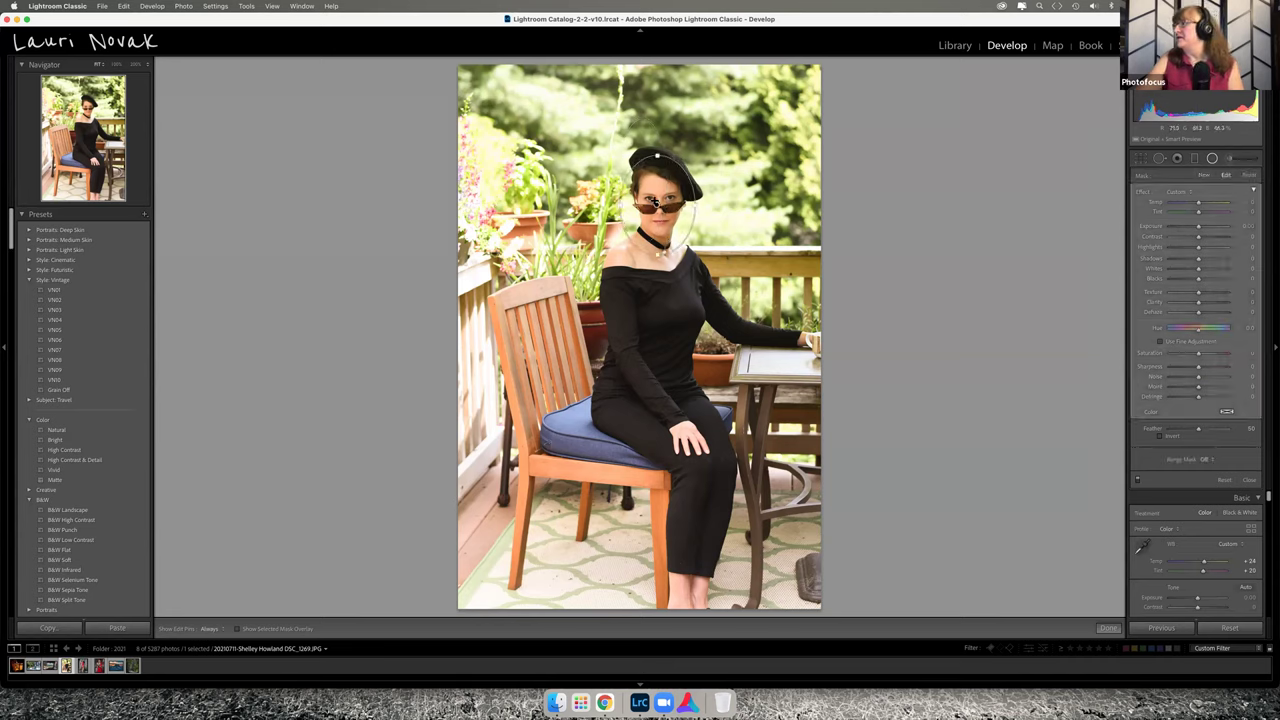
pyautogui.click(1160, 437)
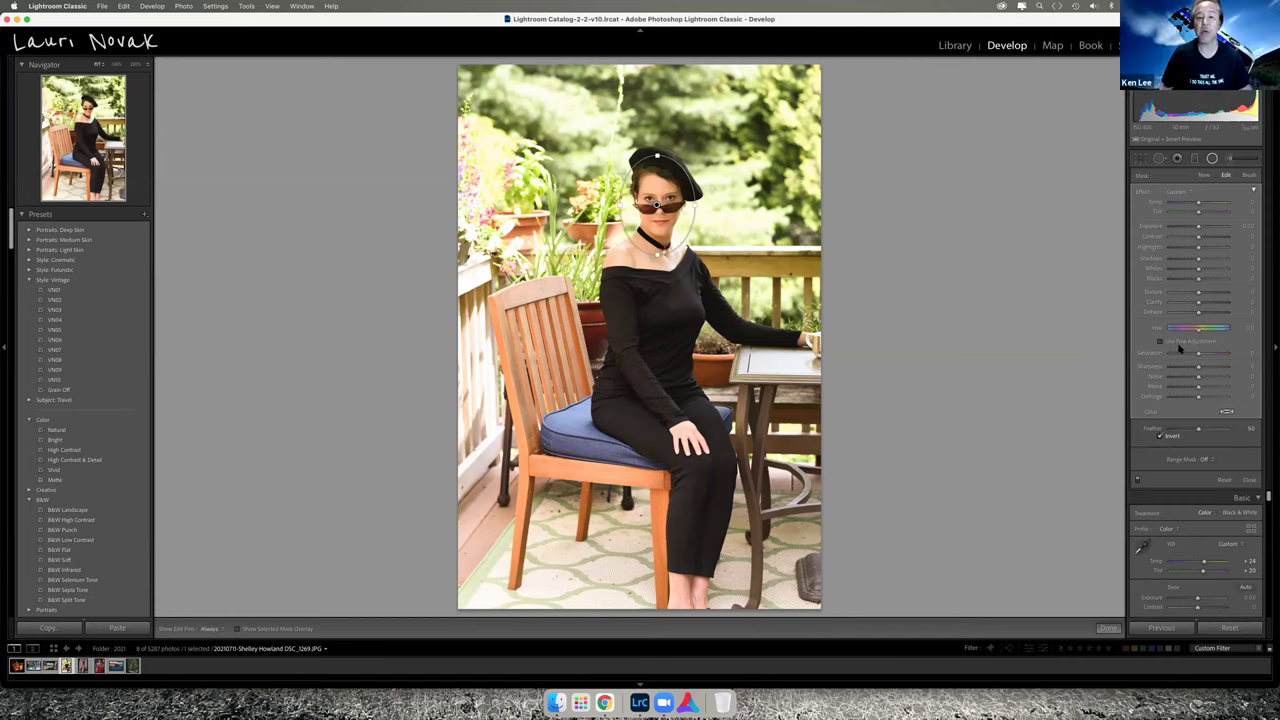
# - Turn off the radial filter's Invert option and lower its Highlights to about -93 and Whites to about -38
pyautogui.click(1173, 249)
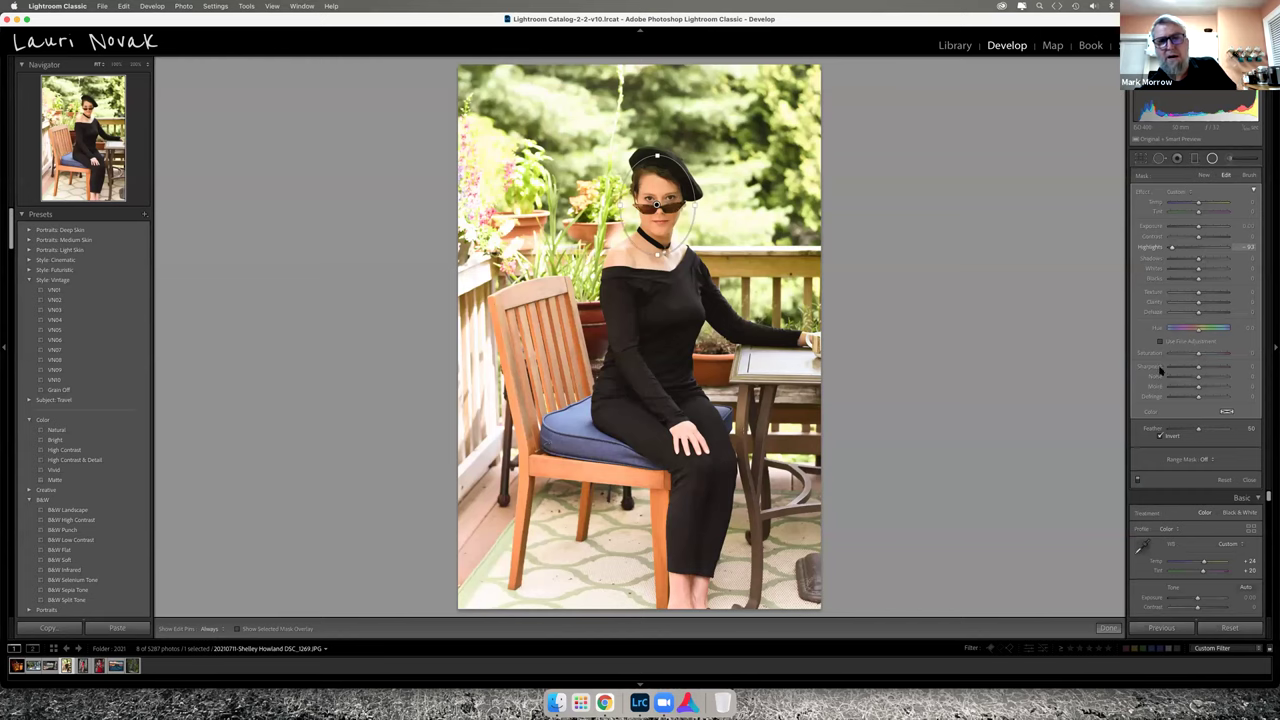
pyautogui.click(1160, 437)
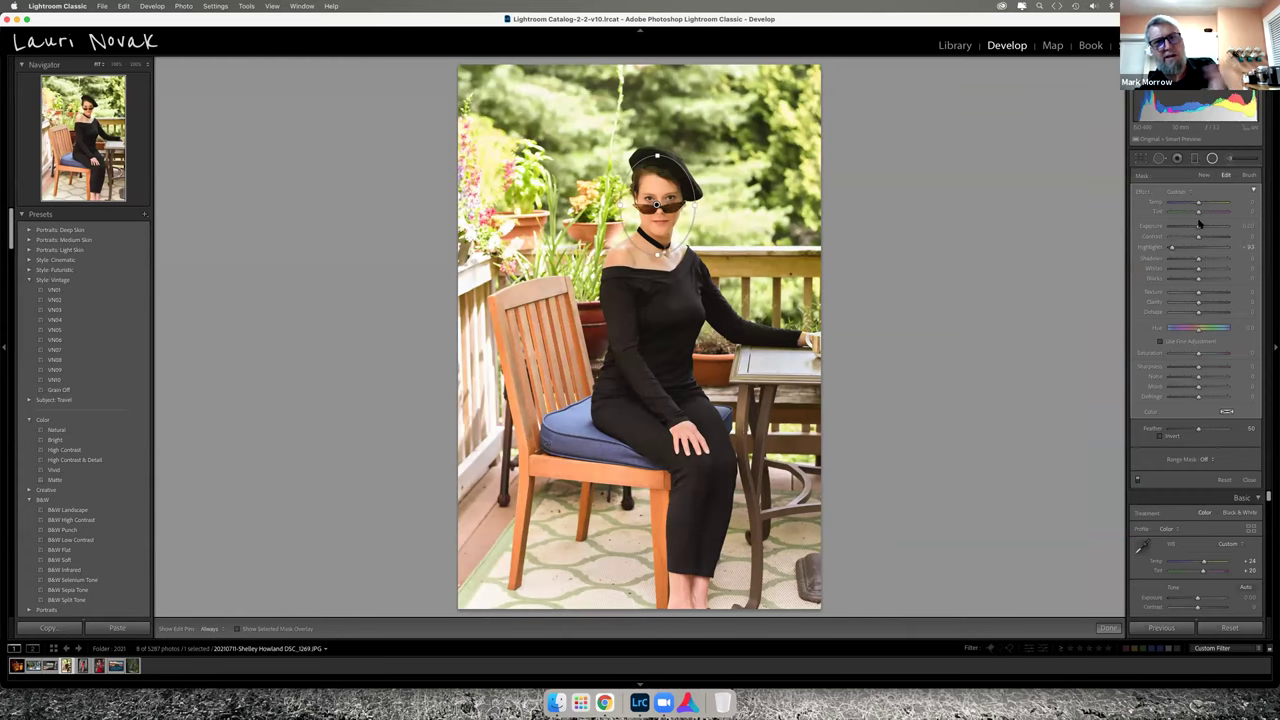
pyautogui.moveTo(1187, 263); pyautogui.dragTo(1187, 269)
pyautogui.doubleClick(1187, 261)
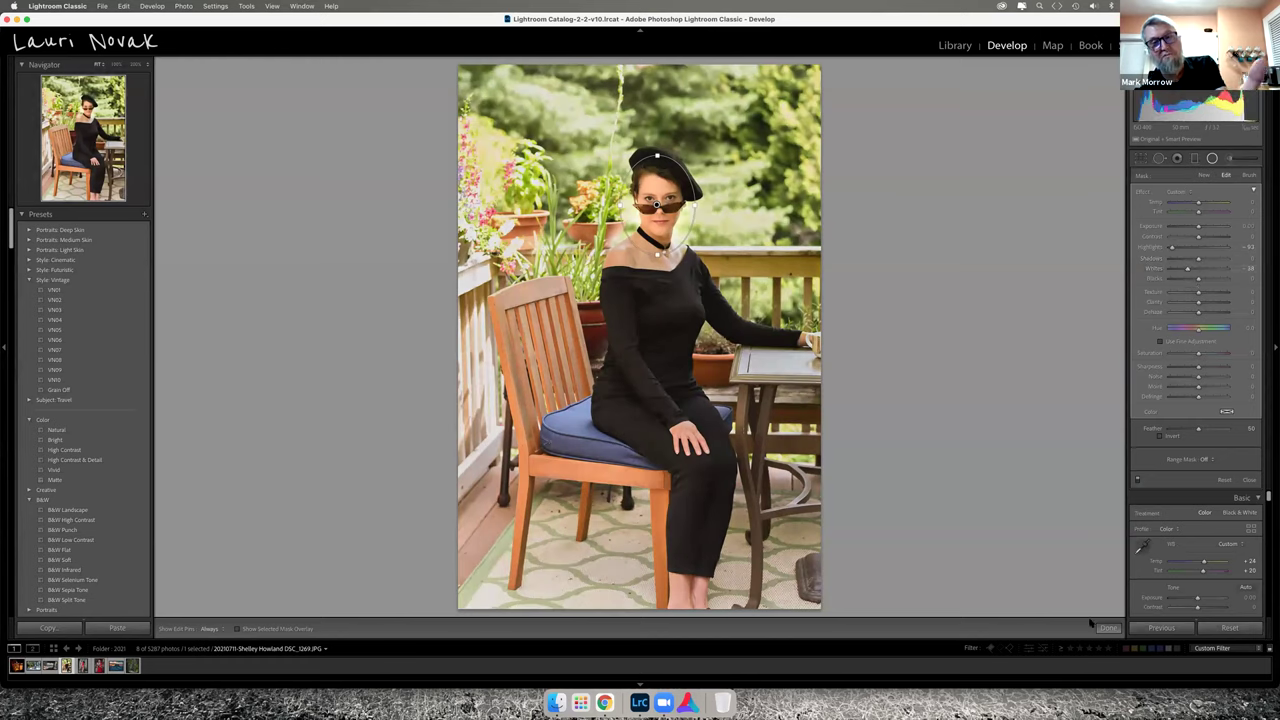
# - Close the radial filter, reopen its mask on the woman's head to review the settings, and close it again
pyautogui.click(1107, 628)
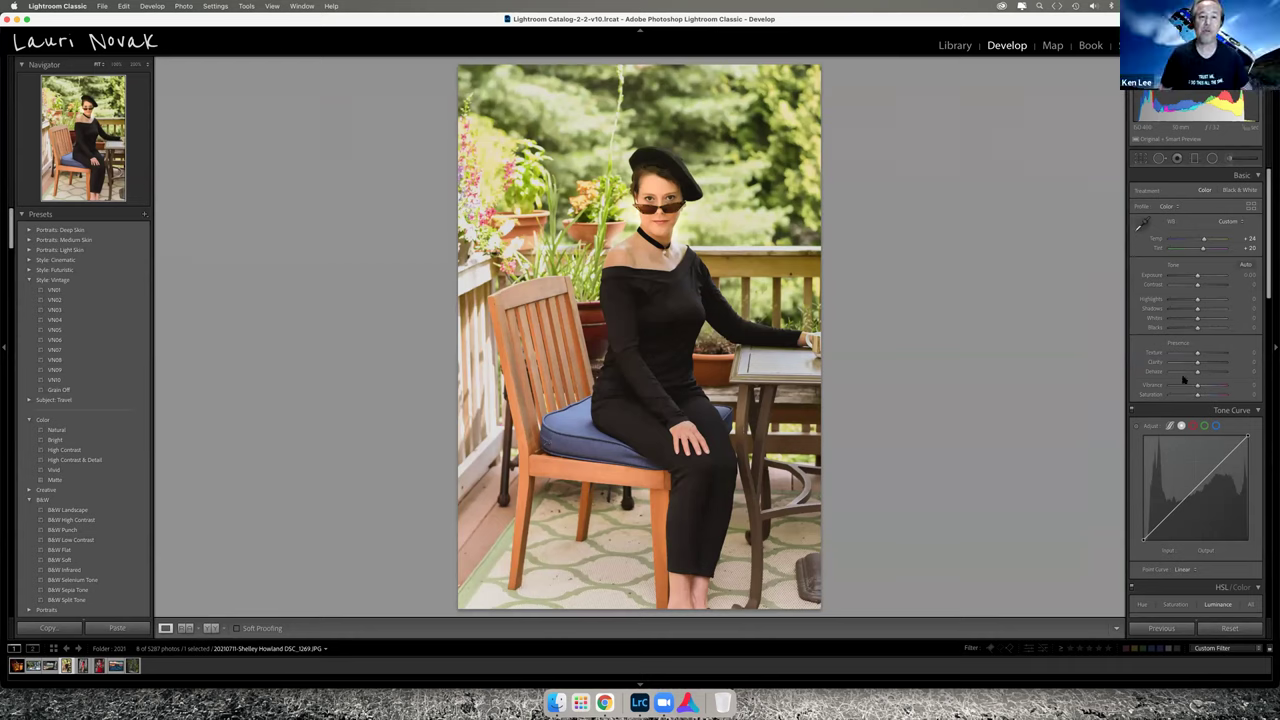
pyautogui.scroll(-1, 1203, 285)
pyautogui.scroll(1, 1205, 285)
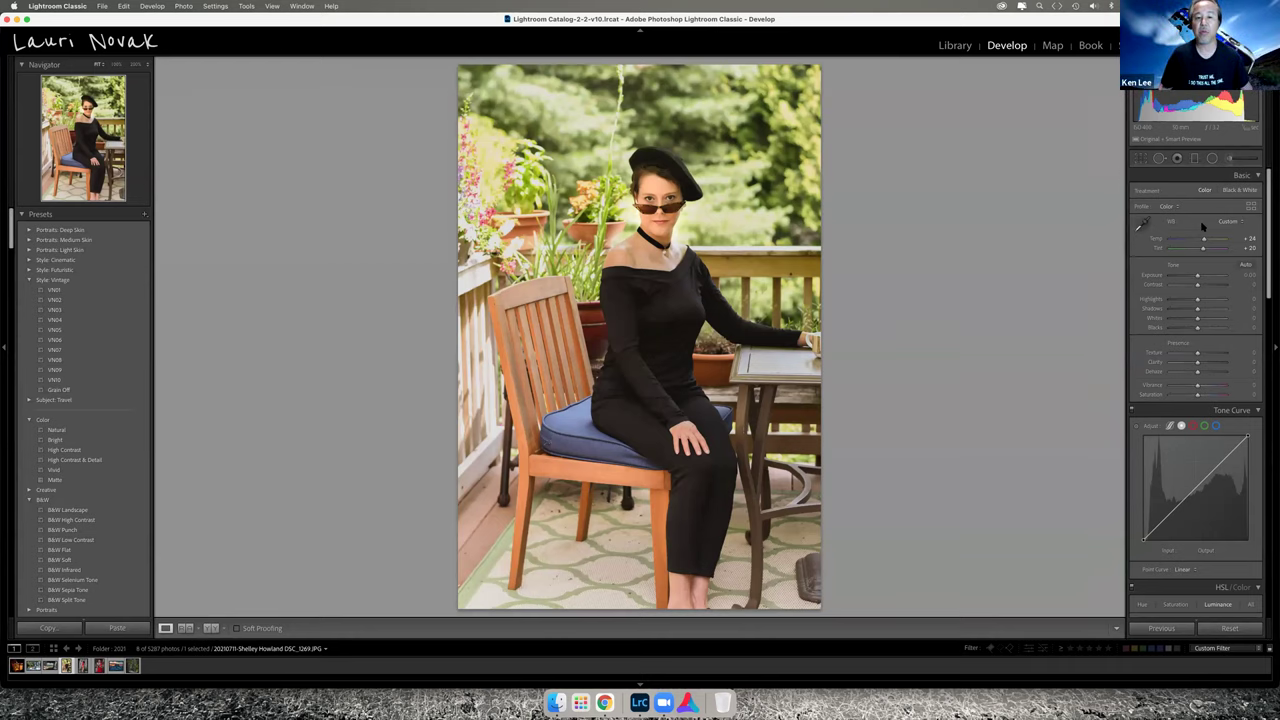
pyautogui.click(1212, 159)
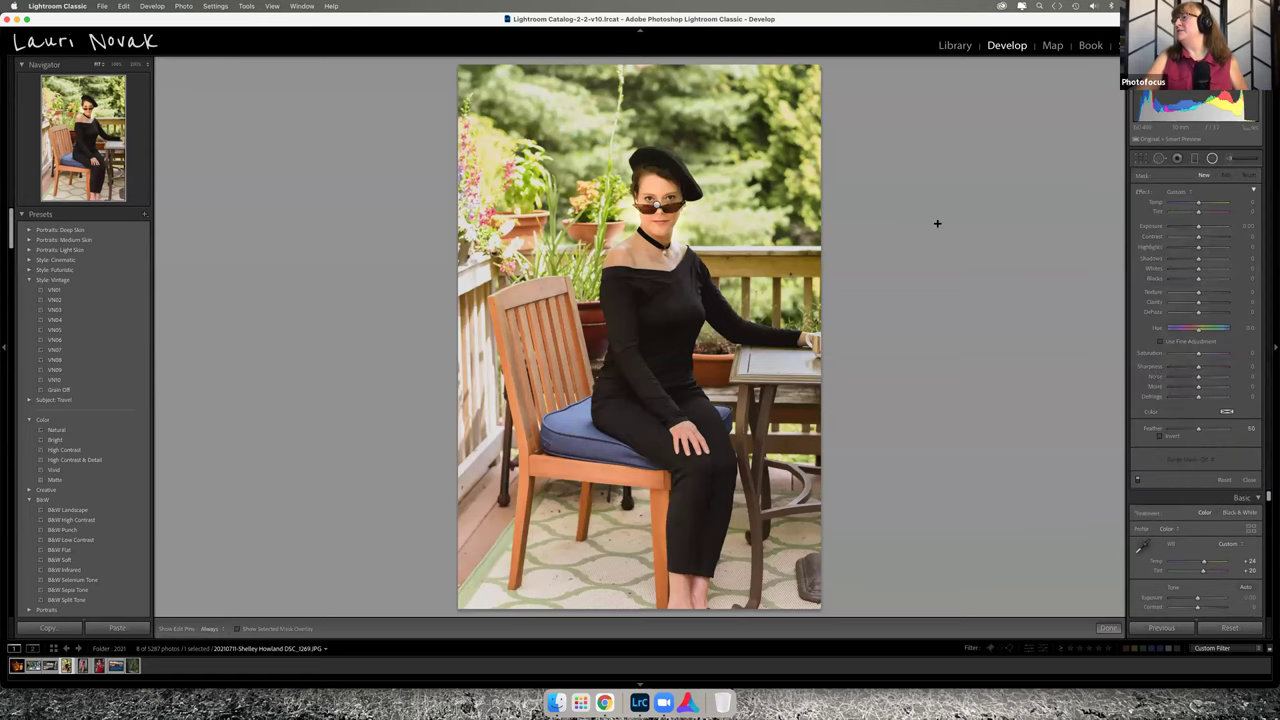
pyautogui.click(657, 205)
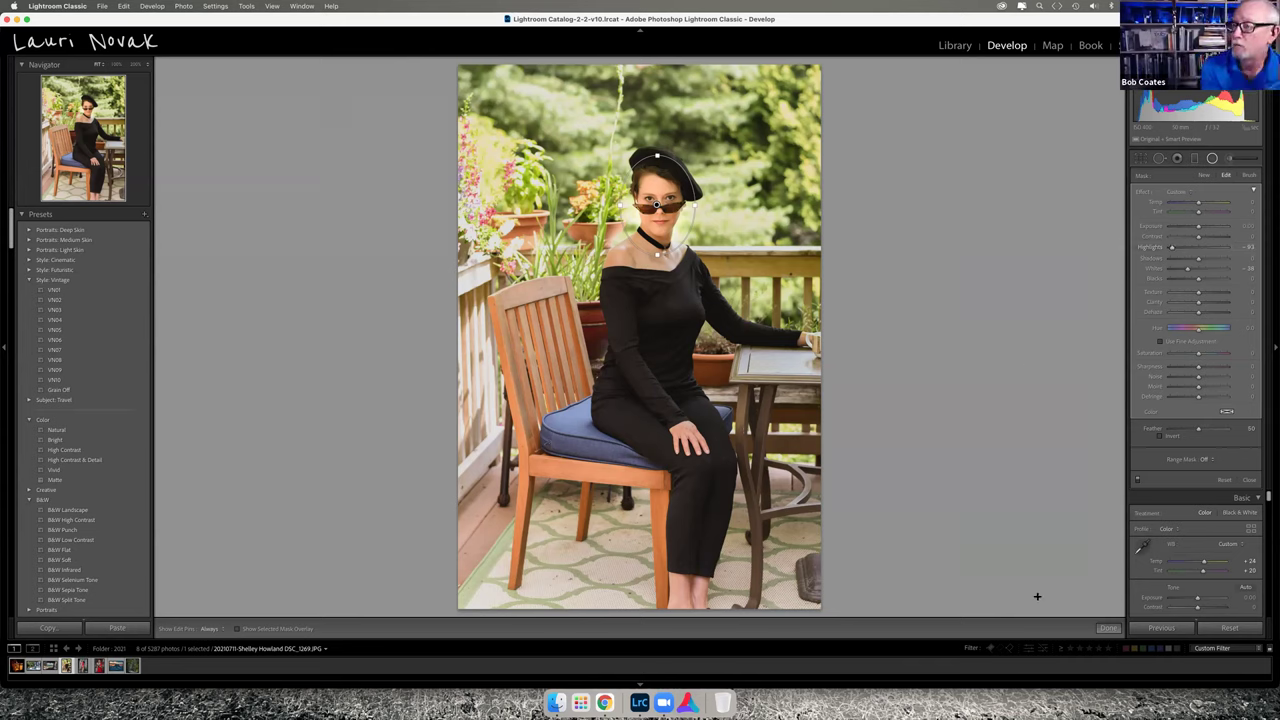
pyautogui.click(1104, 629)
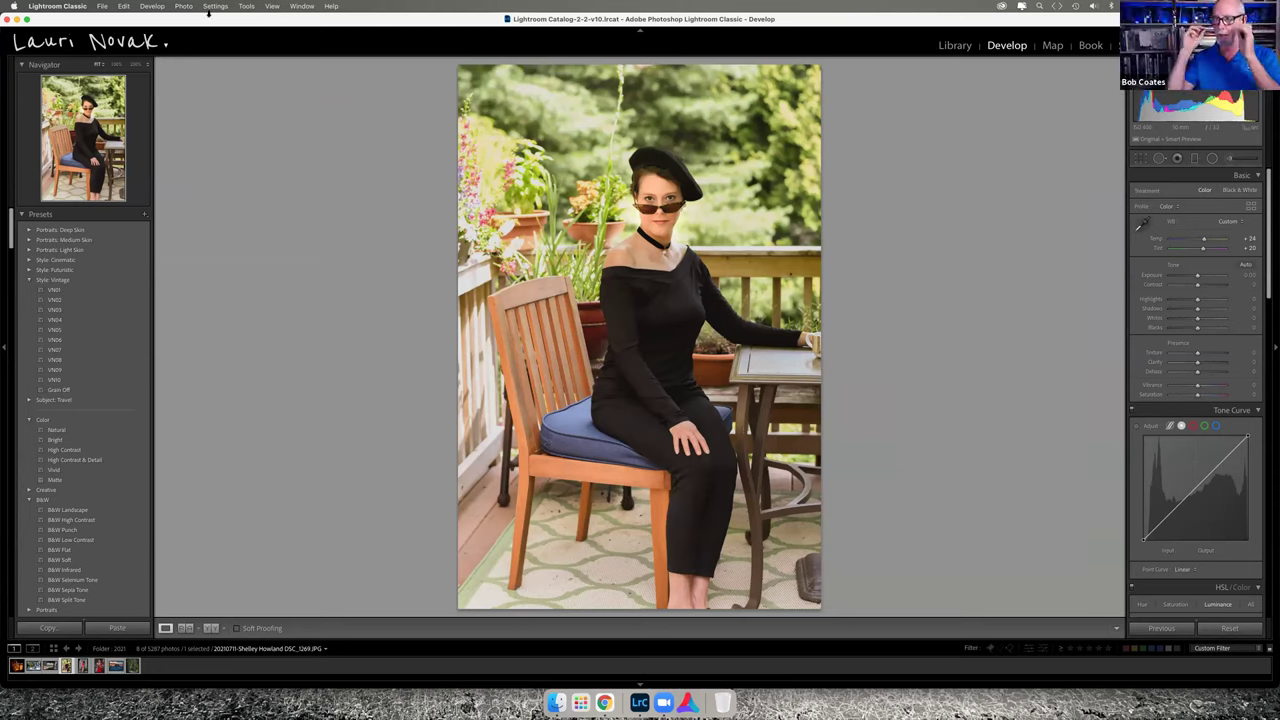
# - Send the patio portrait from Lightroom Classic to Luminar AI for editing
pyautogui.click(188, 8)
pyautogui.moveTo(200, 66)
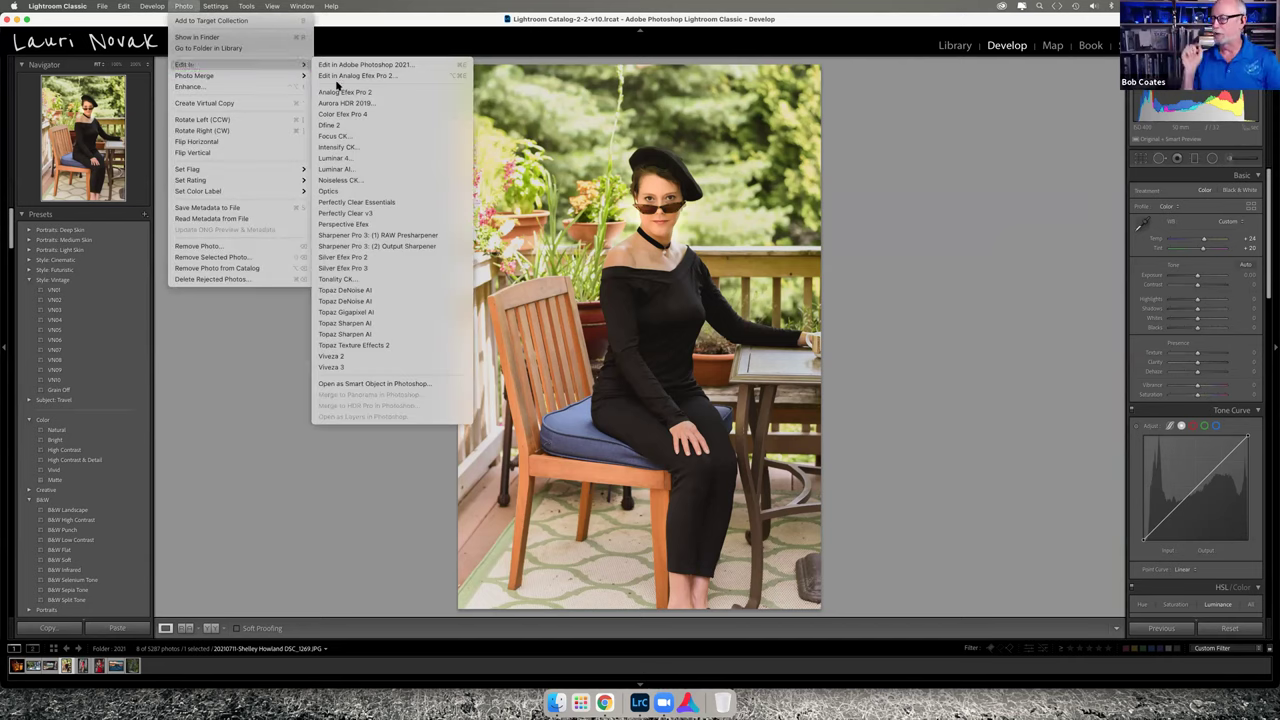
pyautogui.click(360, 169)
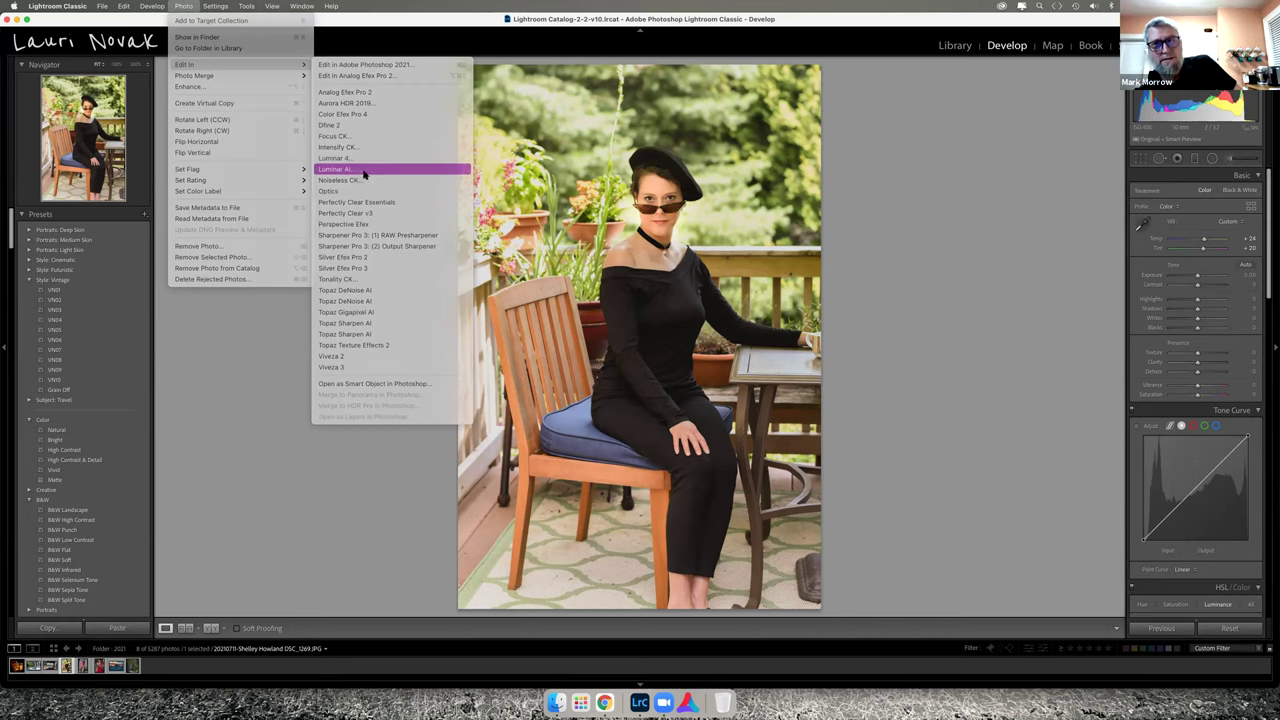
pyautogui.click(706, 430)
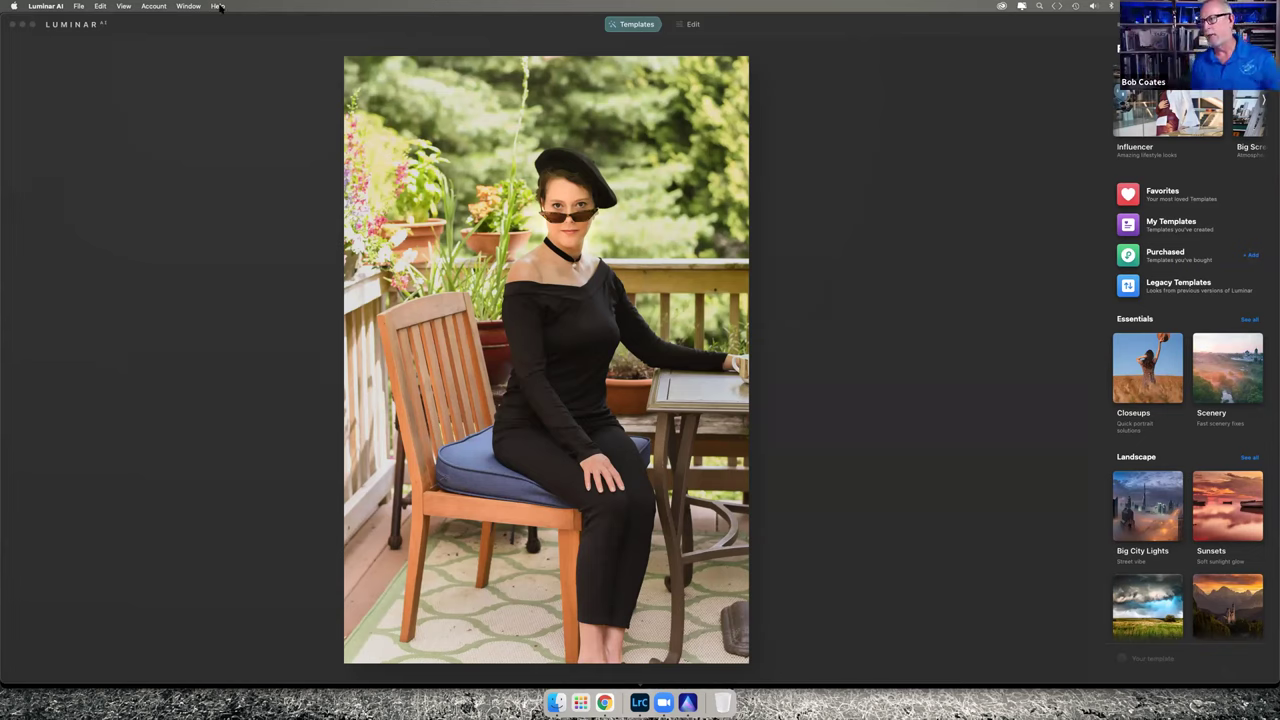
# - Brighten the woman's face with Luminar AI's Face tool by setting Face Light to about 56
pyautogui.click(690, 23)
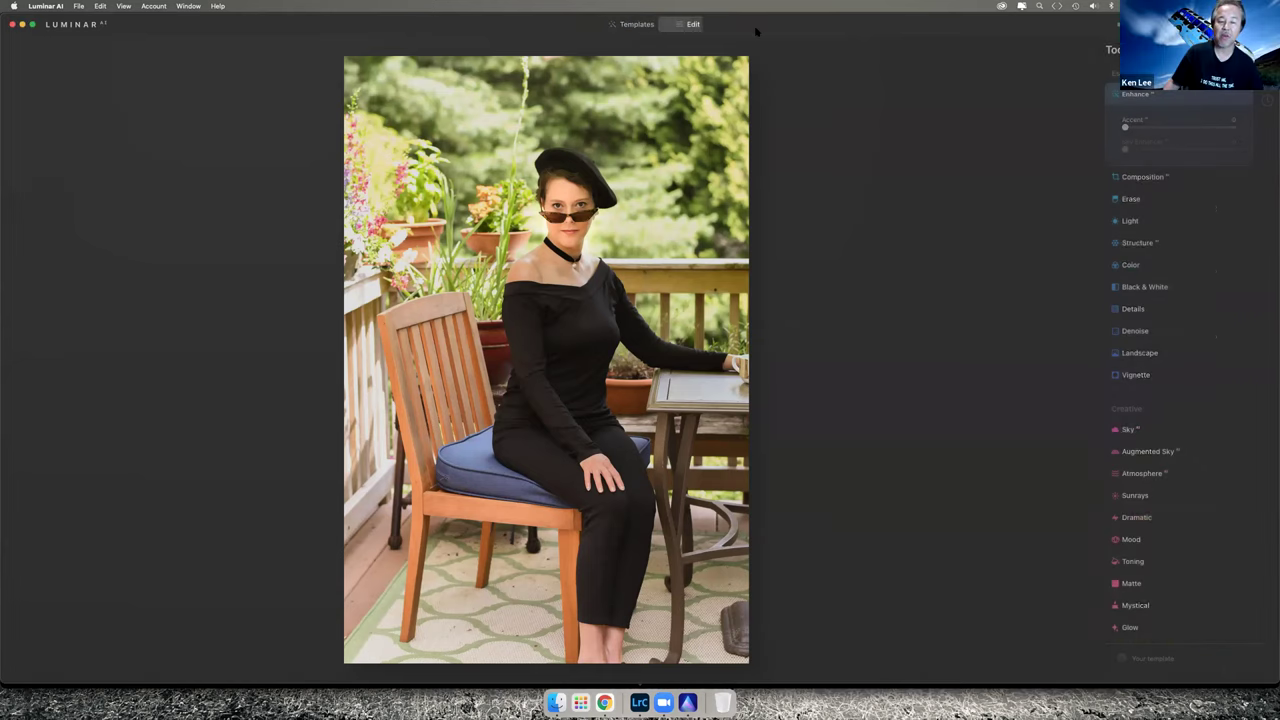
pyautogui.scroll(-3, 1160, 408)
pyautogui.scroll(-5, 1163, 405)
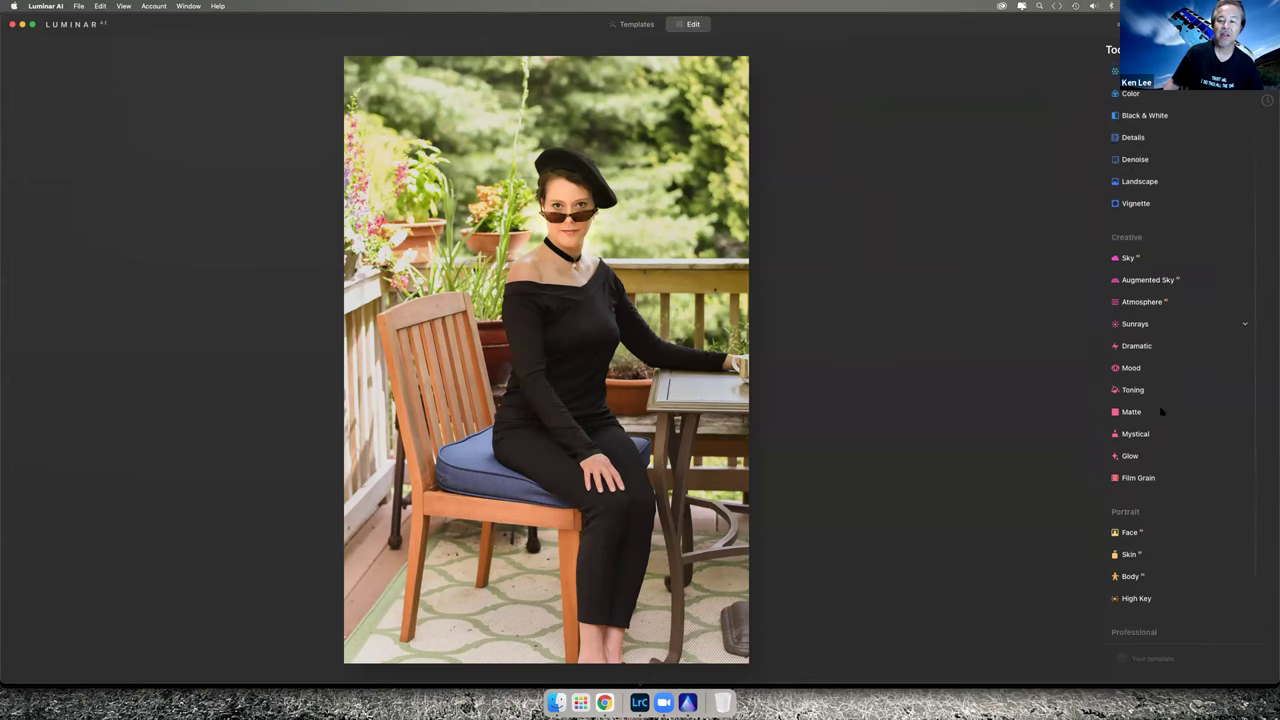
pyautogui.click(1125, 400)
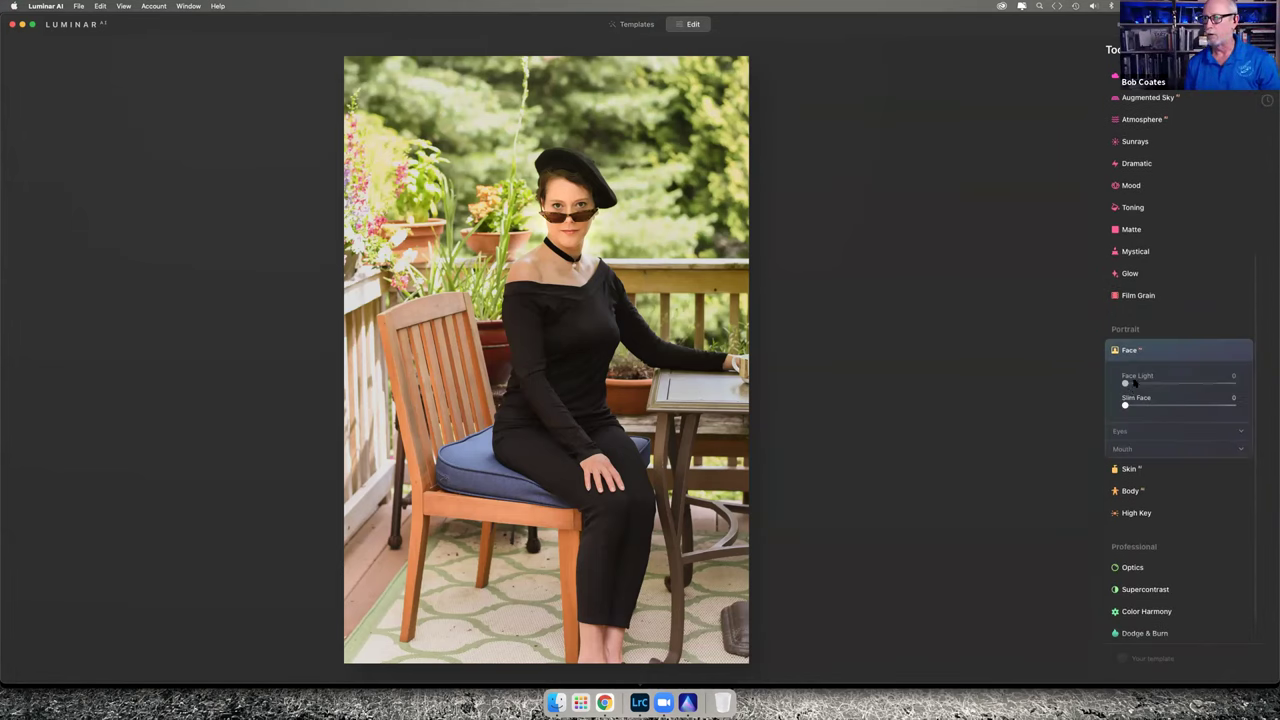
pyautogui.moveTo(1125, 383); pyautogui.dragTo(1191, 383)
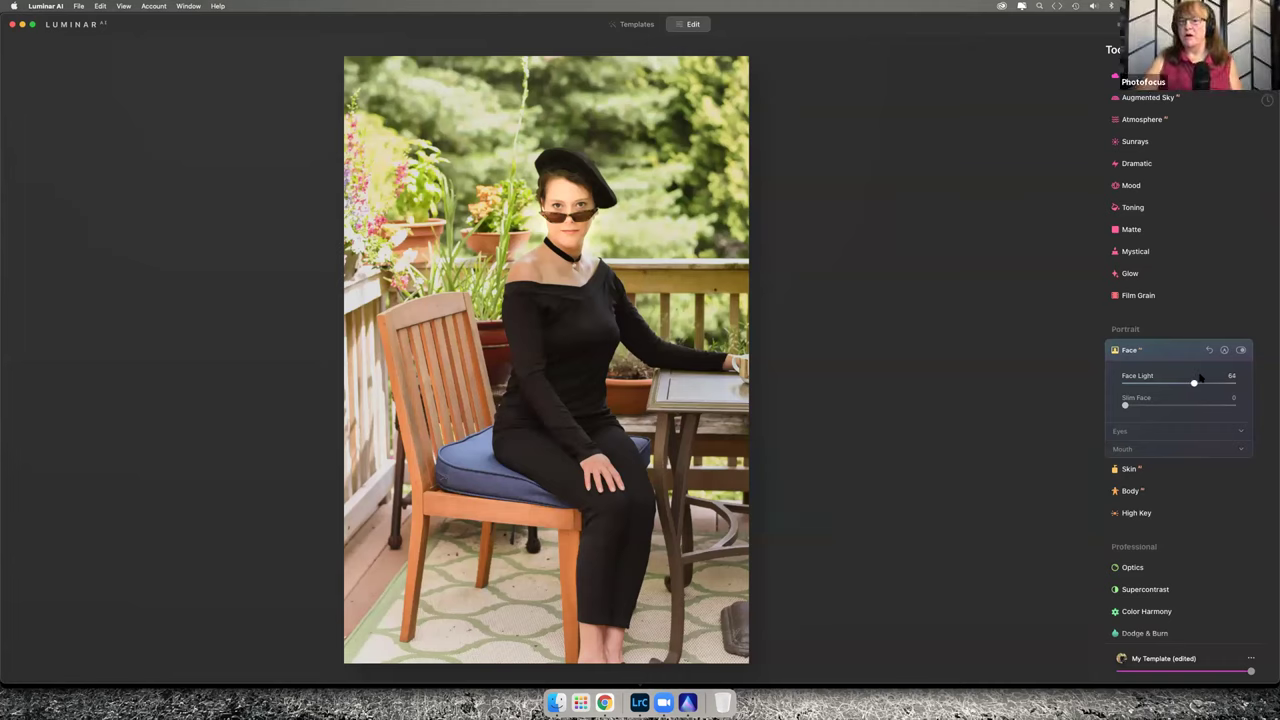
pyautogui.moveTo(1196, 383)
pyautogui.mouseDown()
pyautogui.moveTo(1145, 383)
pyautogui.moveTo(1193, 383)
pyautogui.moveTo(1174, 400)
pyautogui.moveTo(1273, 391)
pyautogui.moveTo(1195, 406)
pyautogui.moveTo(1239, 395)
pyautogui.moveTo(1120, 391)
pyautogui.moveTo(1273, 393)
pyautogui.moveTo(1190, 391)
pyautogui.mouseUp()
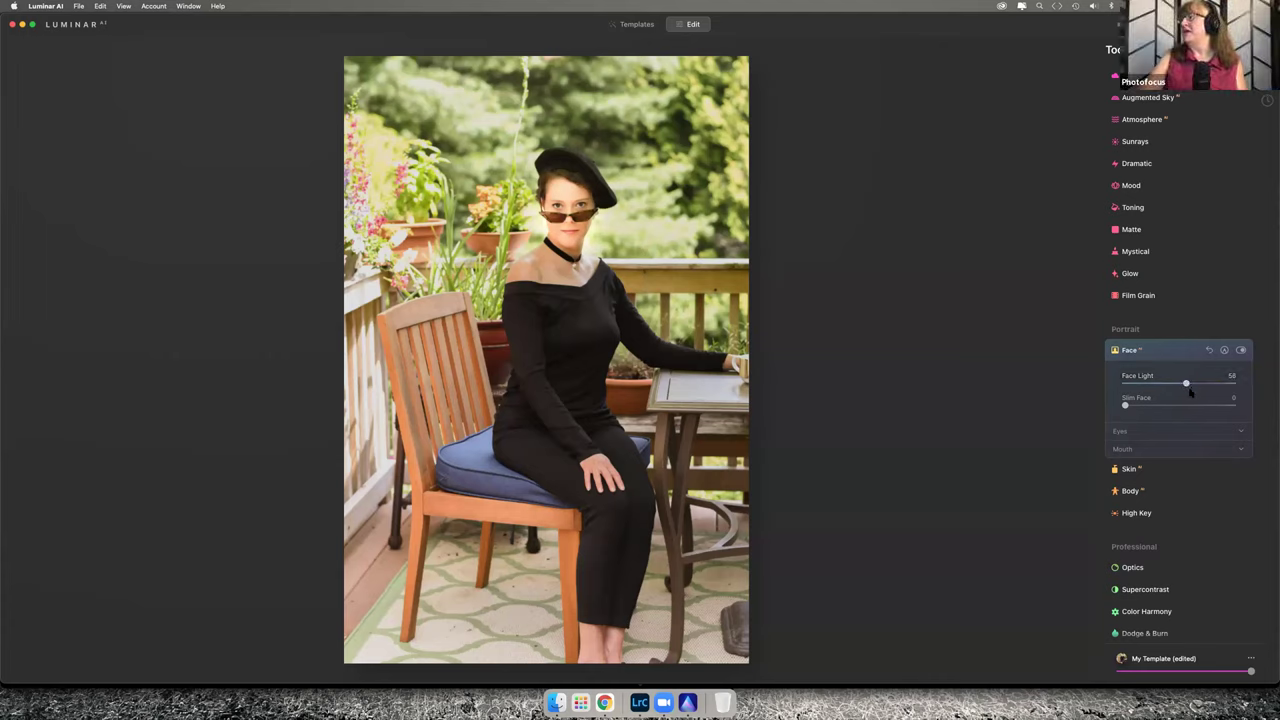
# - Set the Face tool's Eye Whitening to about 64
pyautogui.click(1140, 432)
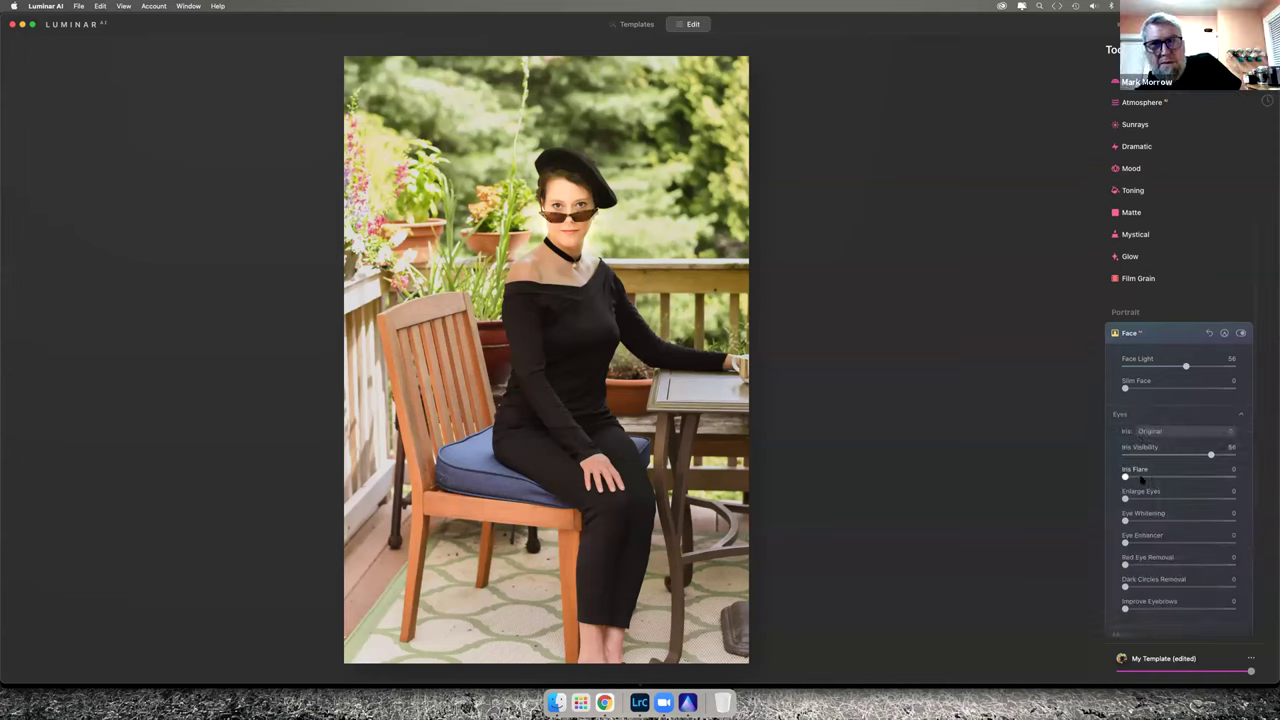
pyautogui.moveTo(1125, 520); pyautogui.dragTo(1195, 521)
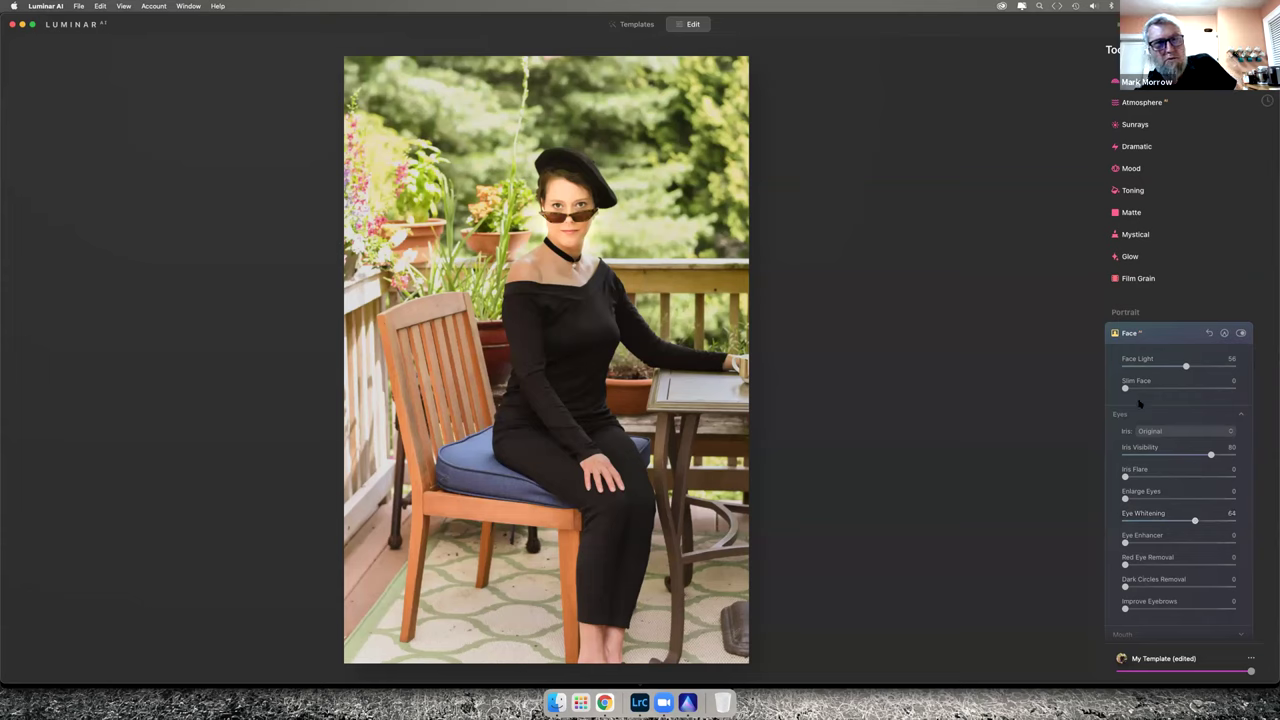
pyautogui.scroll(6, 1126, 223)
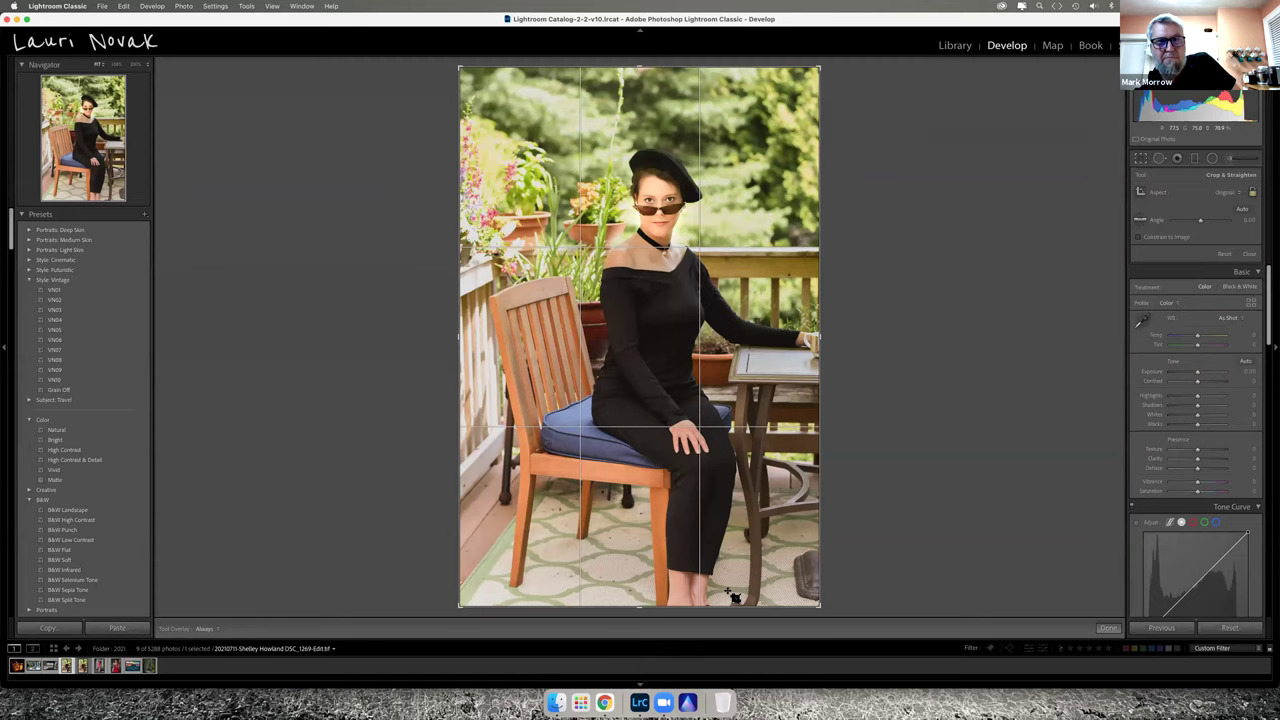
# - Crop the edited patio portrait in Lightroom Classic to the woman's head and upper body, cutting out the chair seat and legs
pyautogui.moveTo(801, 585); pyautogui.dragTo(746, 497)
pyautogui.moveTo(716, 376); pyautogui.dragTo(602, 358)
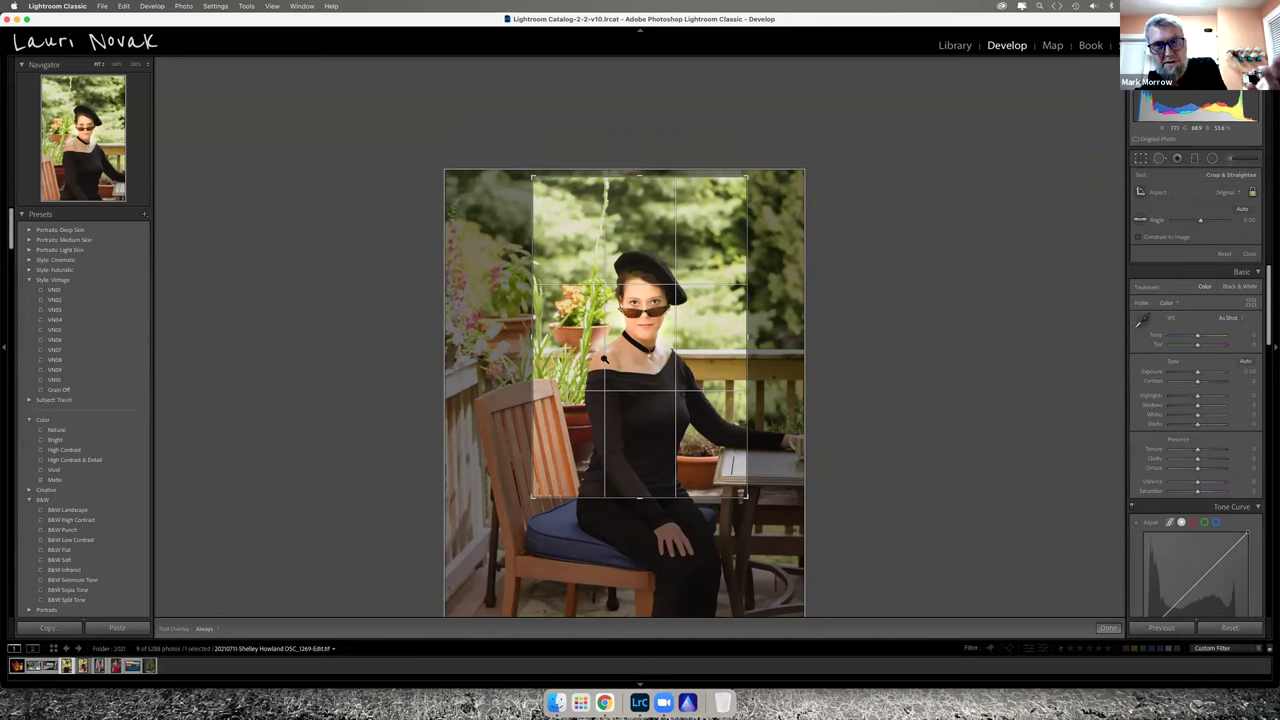
pyautogui.press('Return')
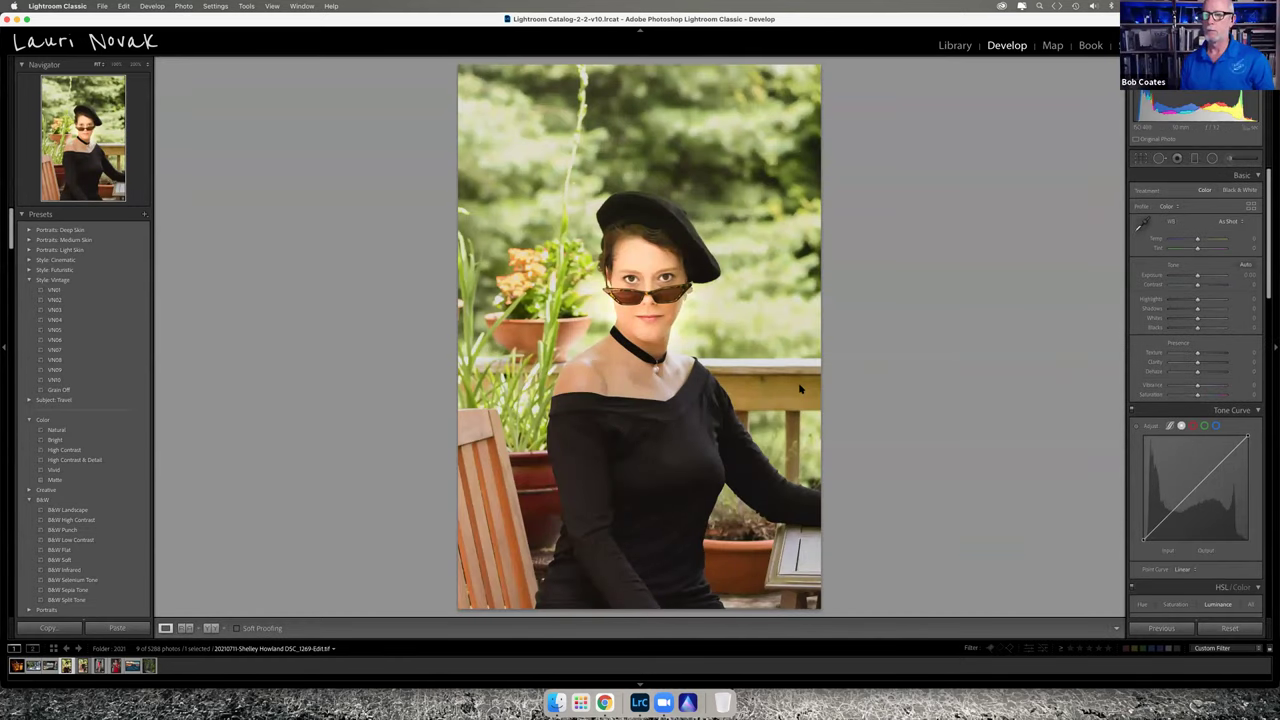
# - Tighten the crop around the woman's head and shoulders and shift it so she sits left of centre
pyautogui.press('r')
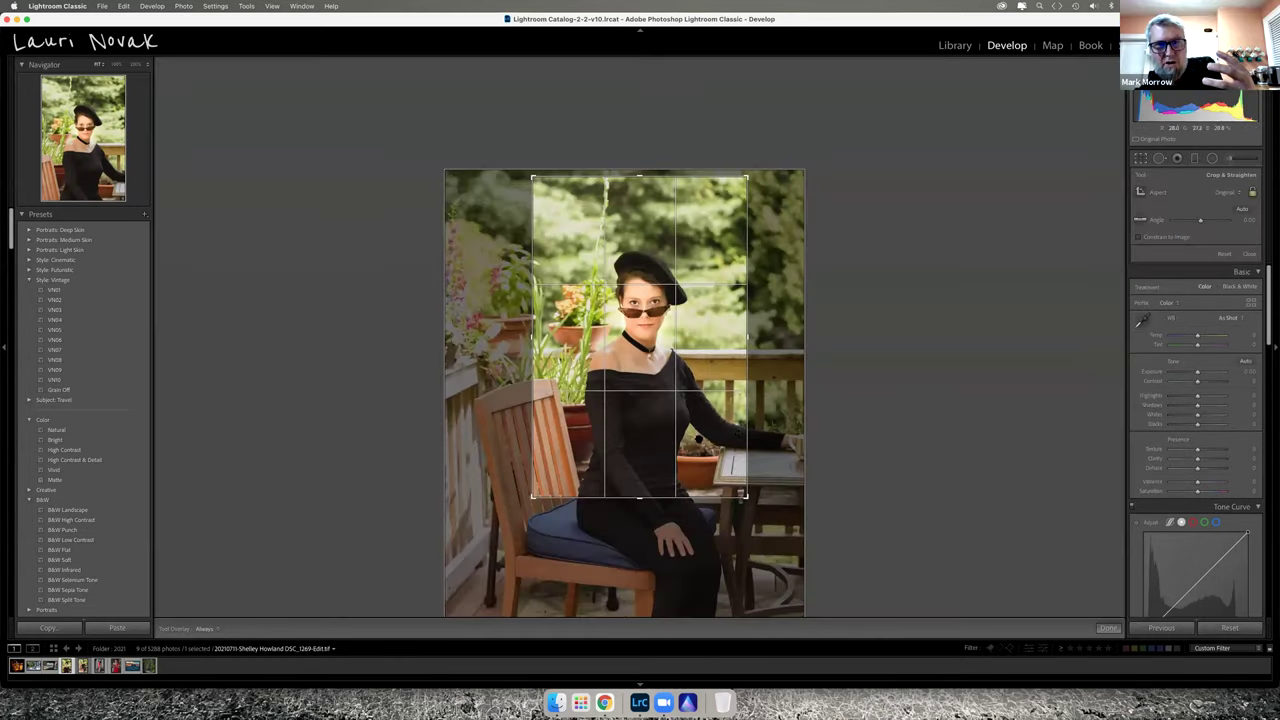
pyautogui.moveTo(532, 497); pyautogui.dragTo(574, 452)
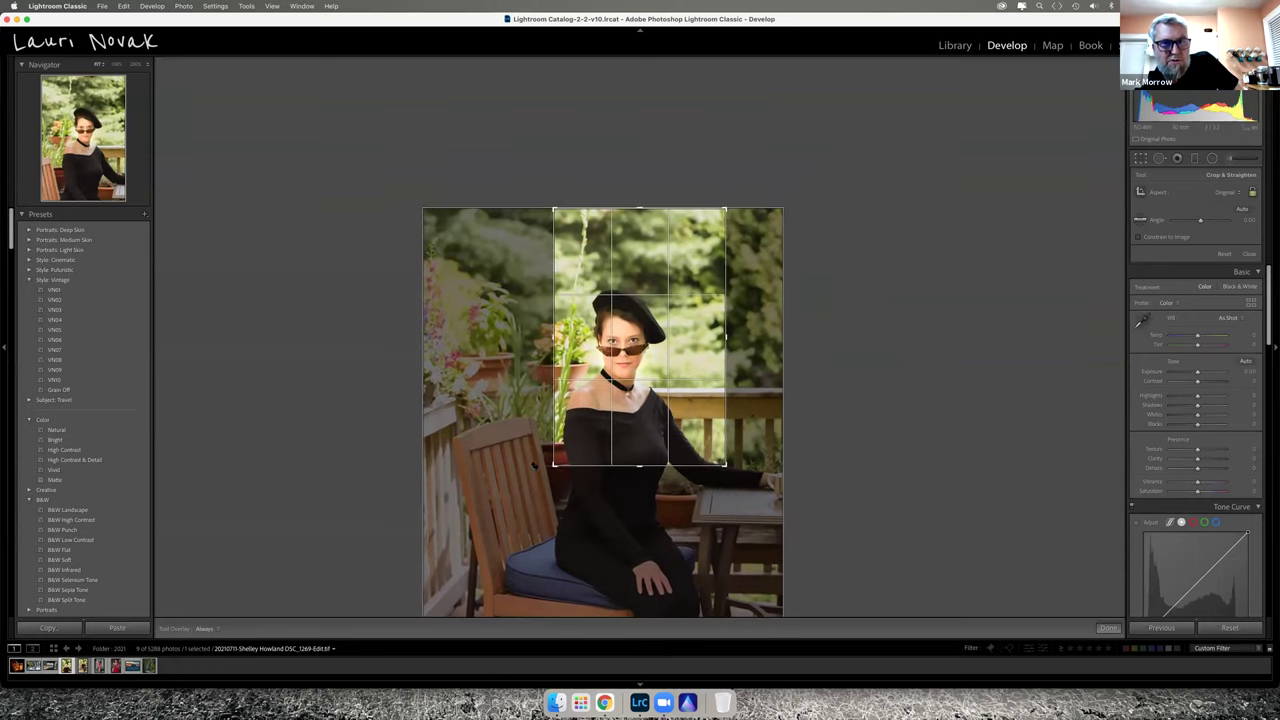
pyautogui.moveTo(681, 222); pyautogui.dragTo(714, 220)
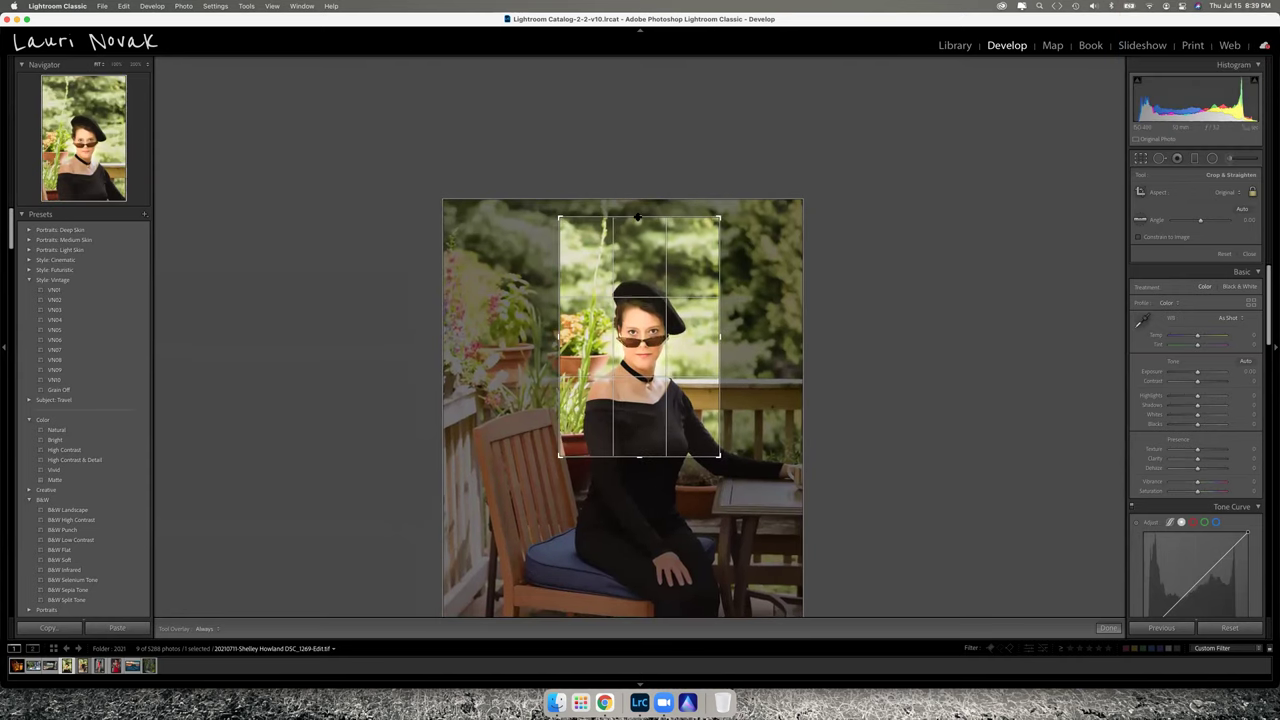
pyautogui.press('Return')
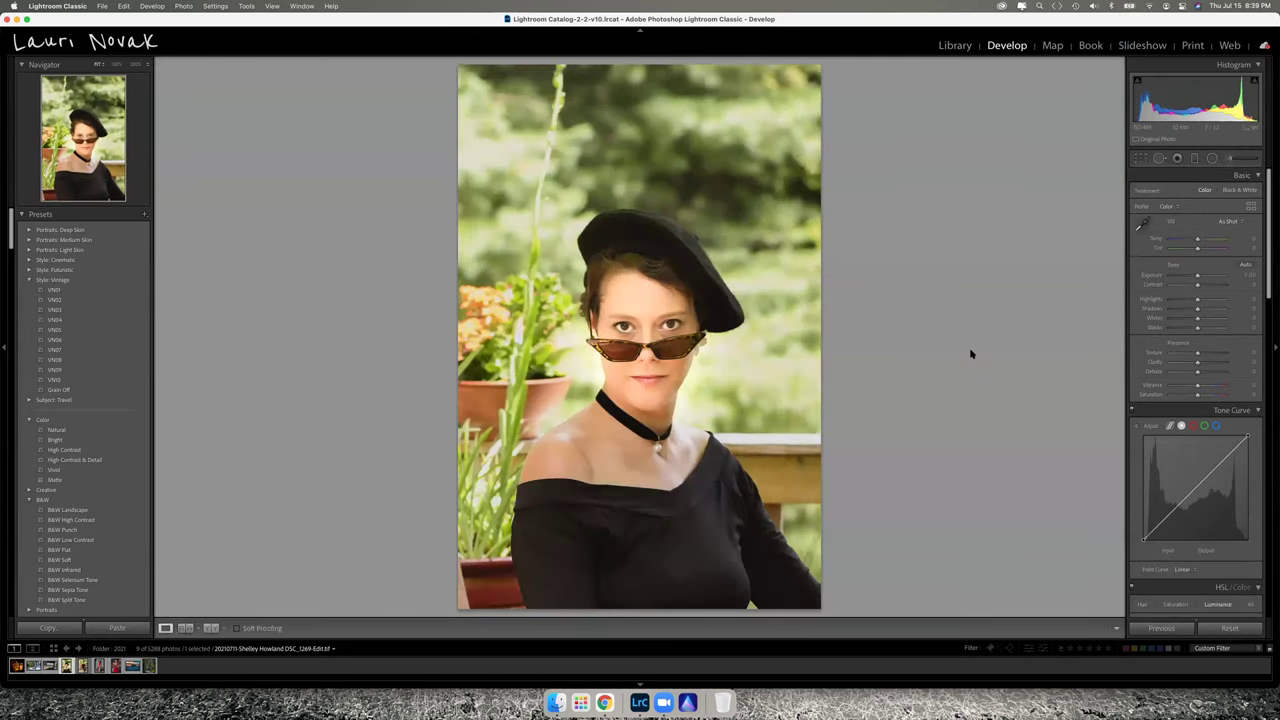
pyautogui.press('r')
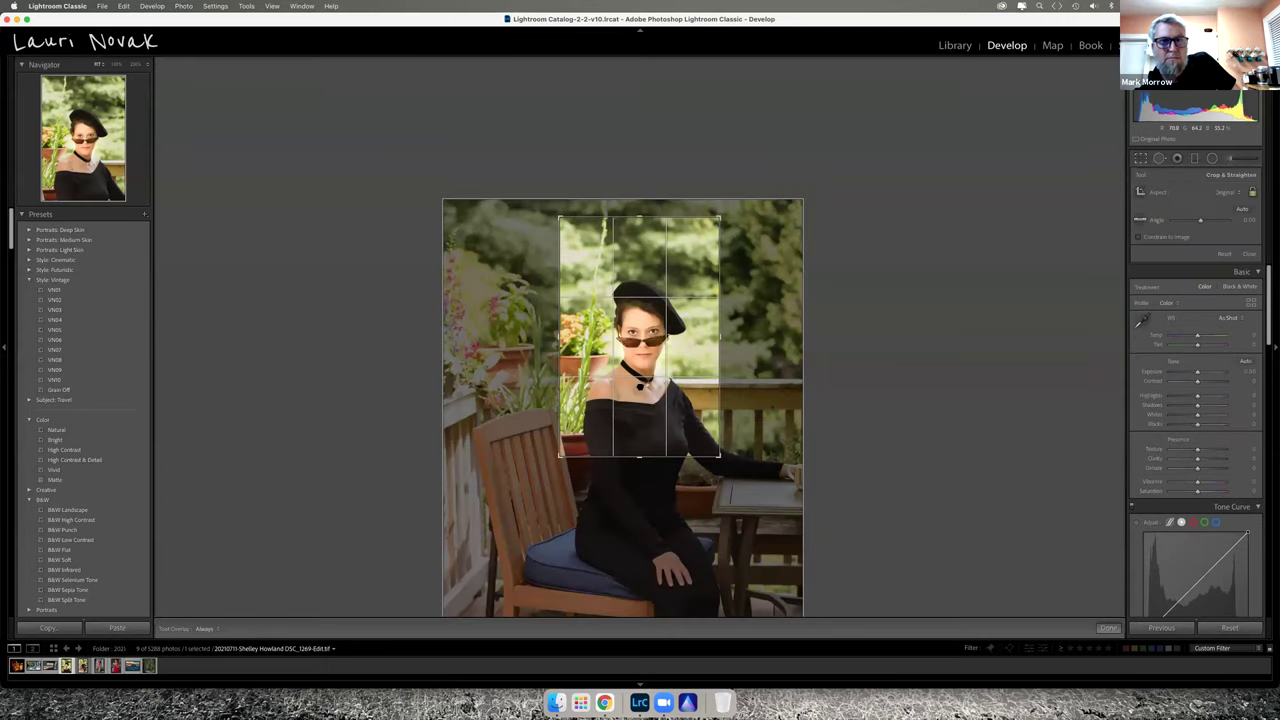
pyautogui.moveTo(640, 400); pyautogui.dragTo(618, 400)
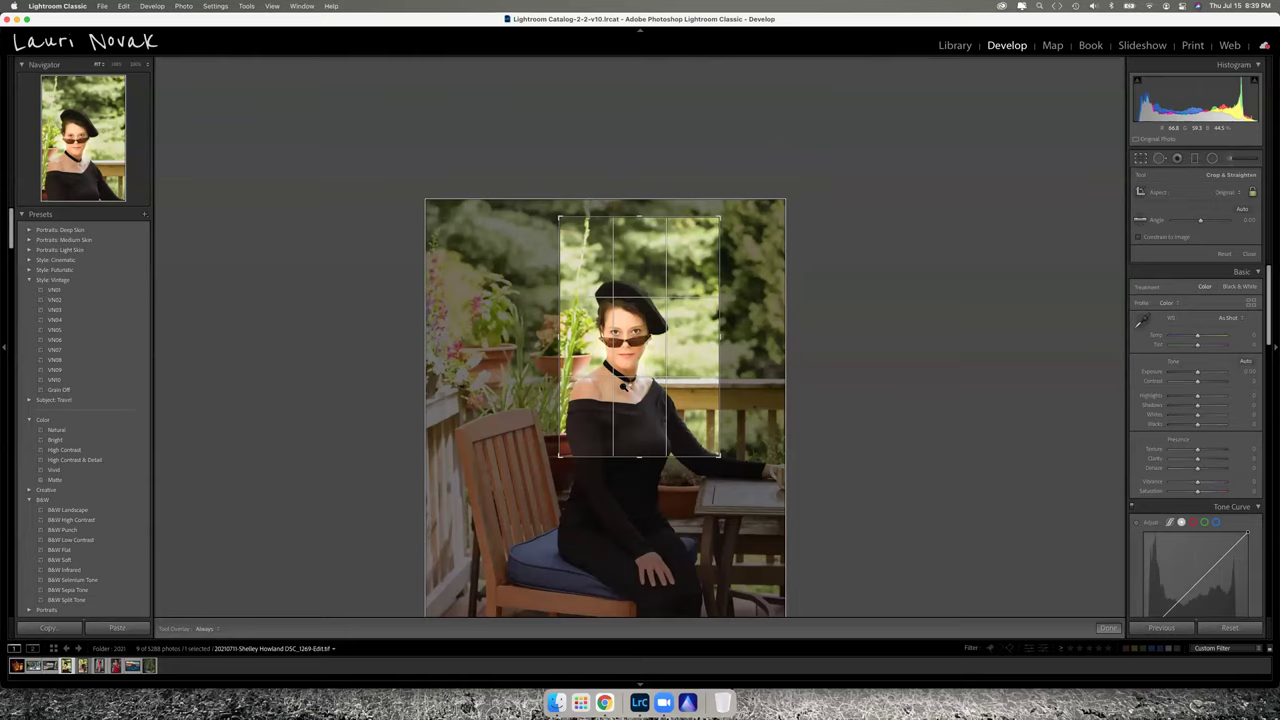
pyautogui.press('Return')
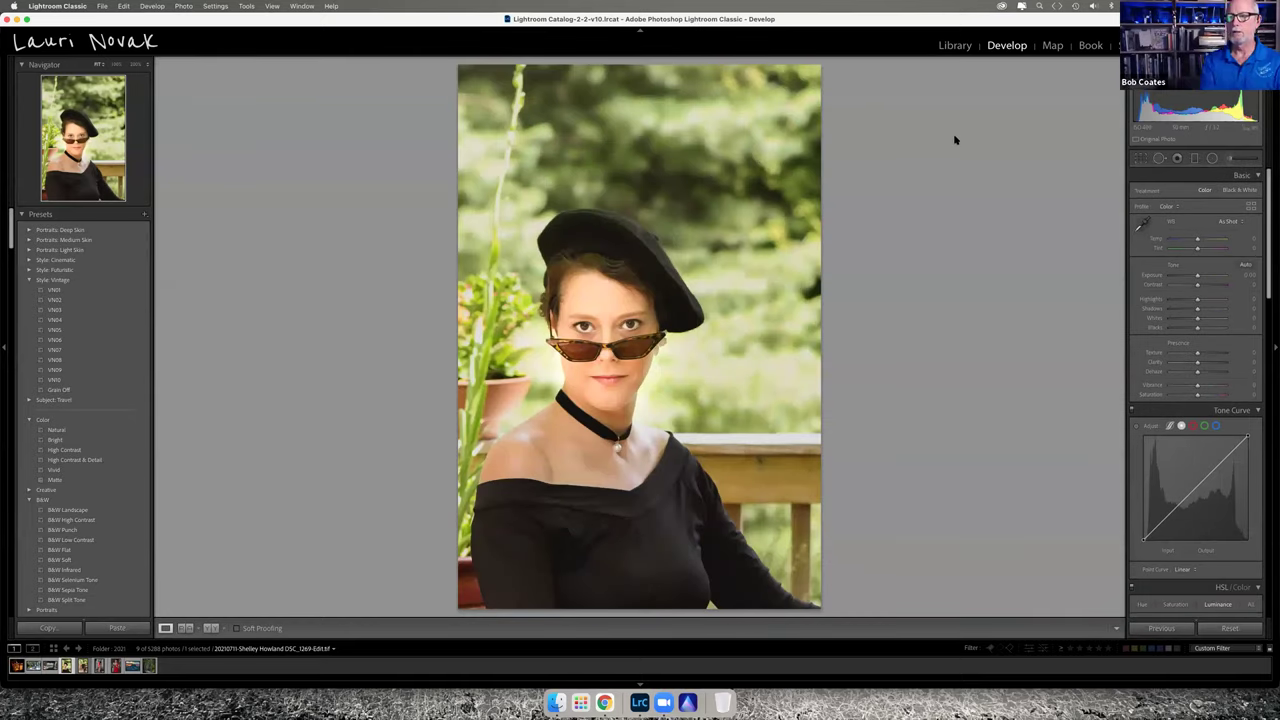
# - Unlock the crop's aspect ratio, trim the space above the beret, and extend the lower edge to include more of her torso
pyautogui.press('r')
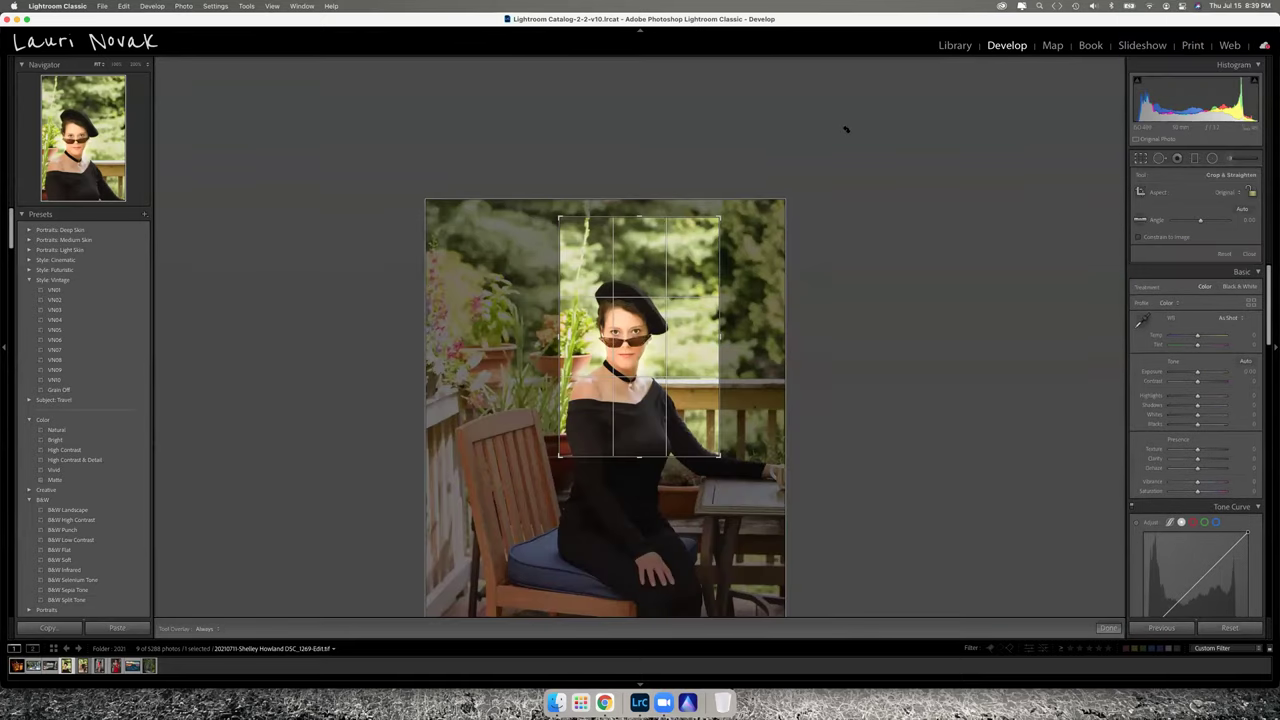
pyautogui.moveTo(653, 222)
pyautogui.mouseDown()
pyautogui.moveTo(641, 218)
pyautogui.moveTo(641, 239)
pyautogui.mouseUp()
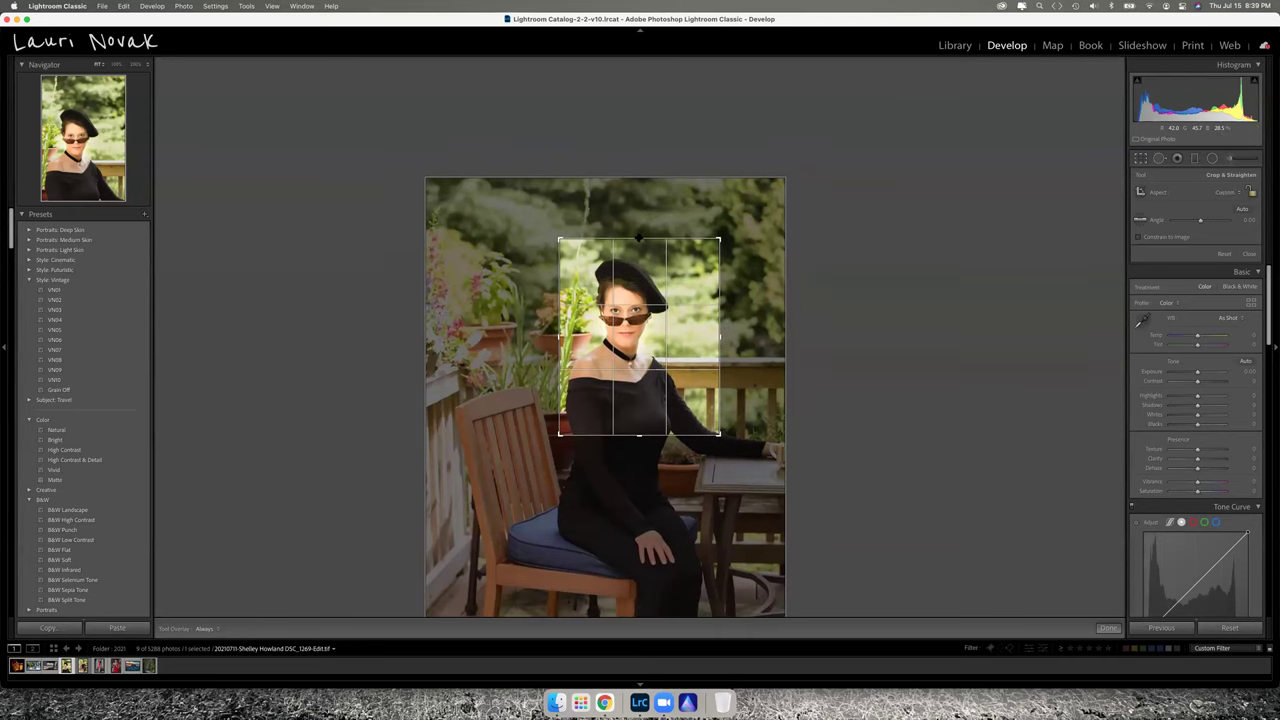
pyautogui.press('Return')
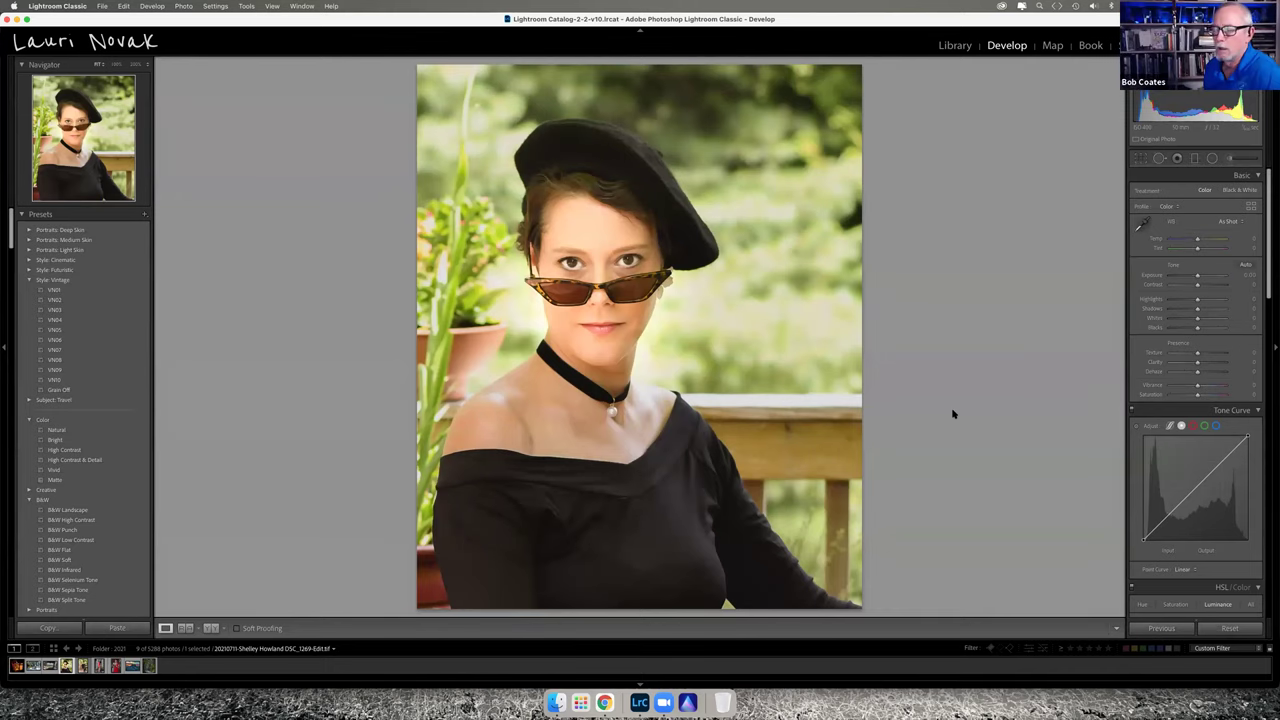
pyautogui.press('r')
pyautogui.moveTo(639, 434); pyautogui.dragTo(639, 449)
pyautogui.press('r')
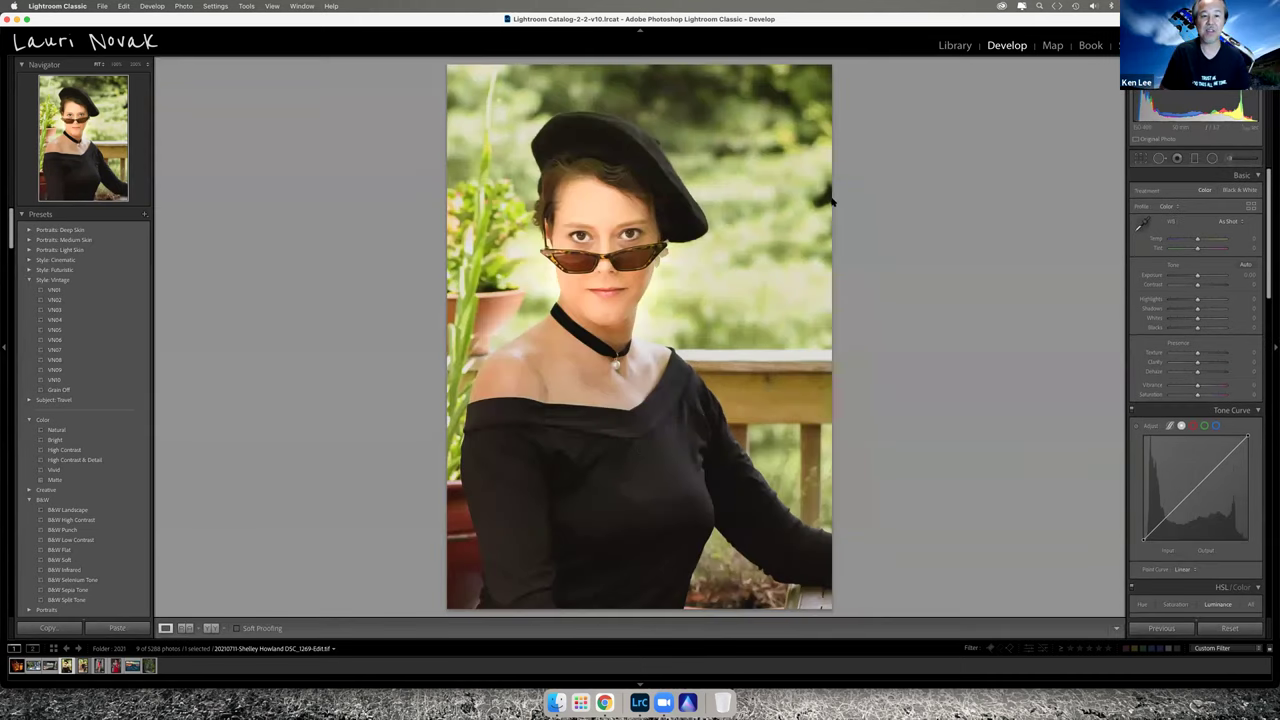
# - Inspect the background at the portrait's right edge with Spot Removal's Visualize Spots view and at closer zoom
pyautogui.press('q')
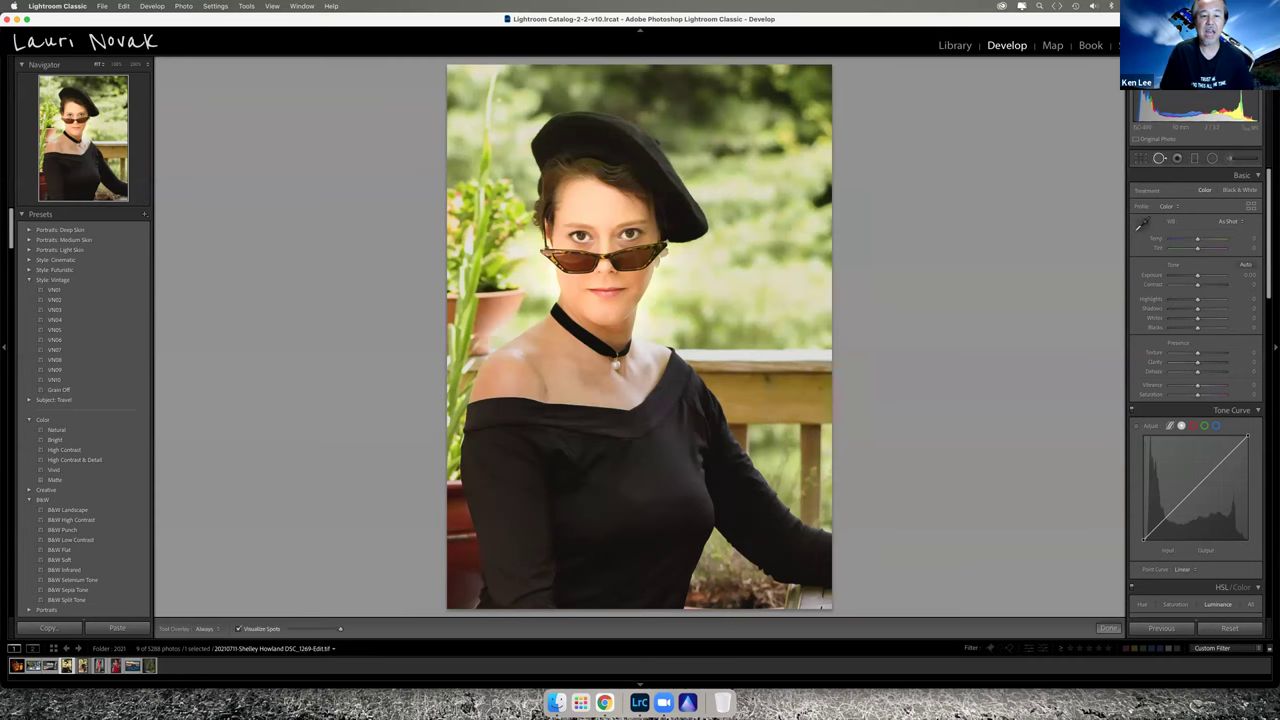
pyautogui.press('a')
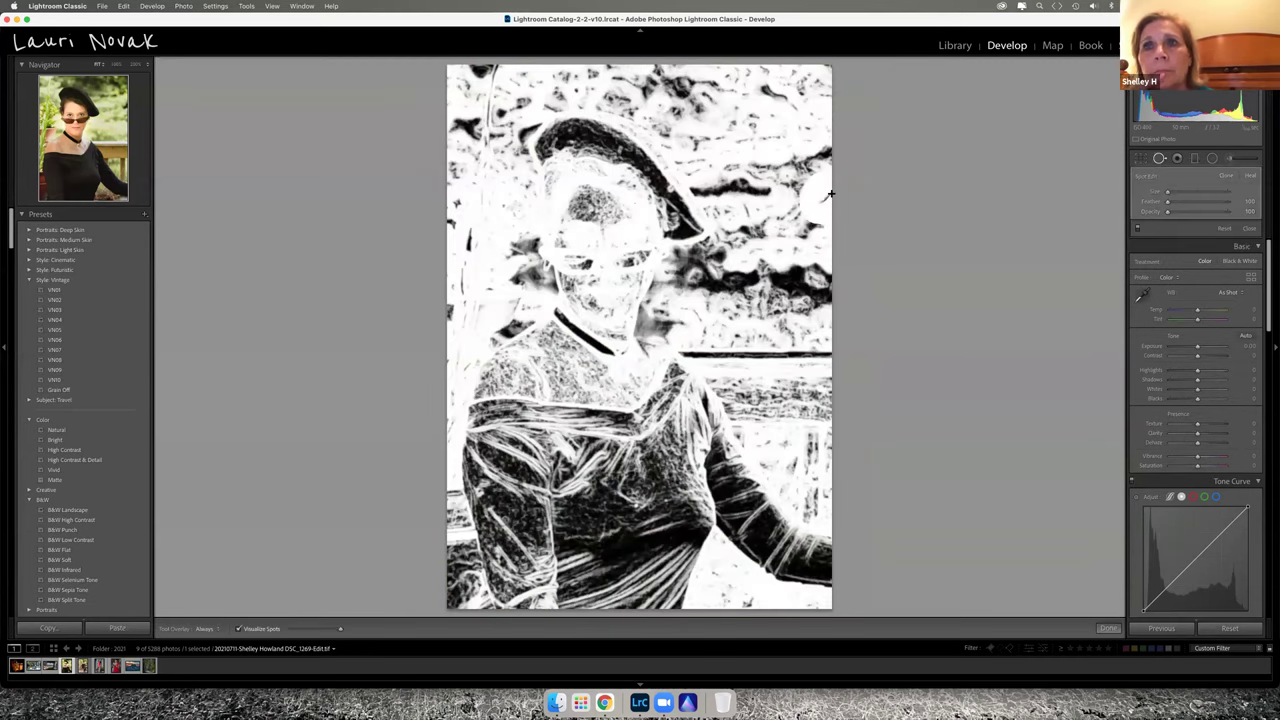
pyautogui.press('q')
pyautogui.click(815, 197)
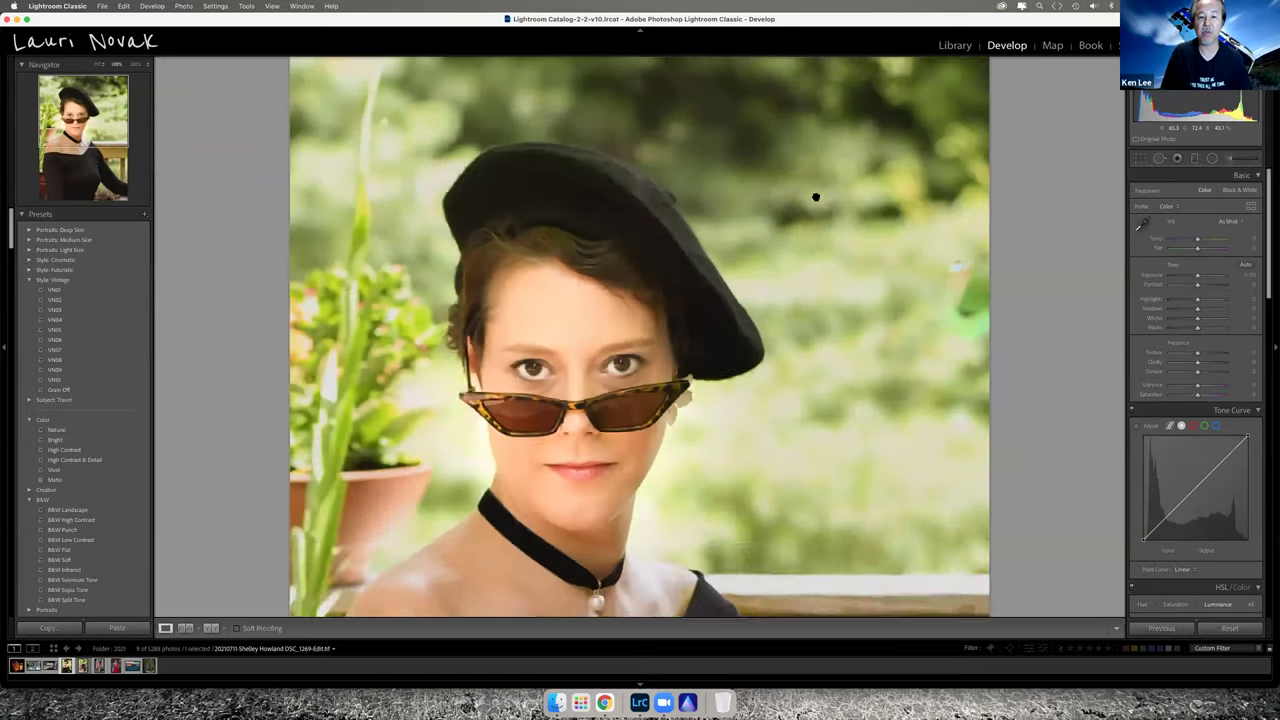
pyautogui.click(820, 193)
pyautogui.press('q')
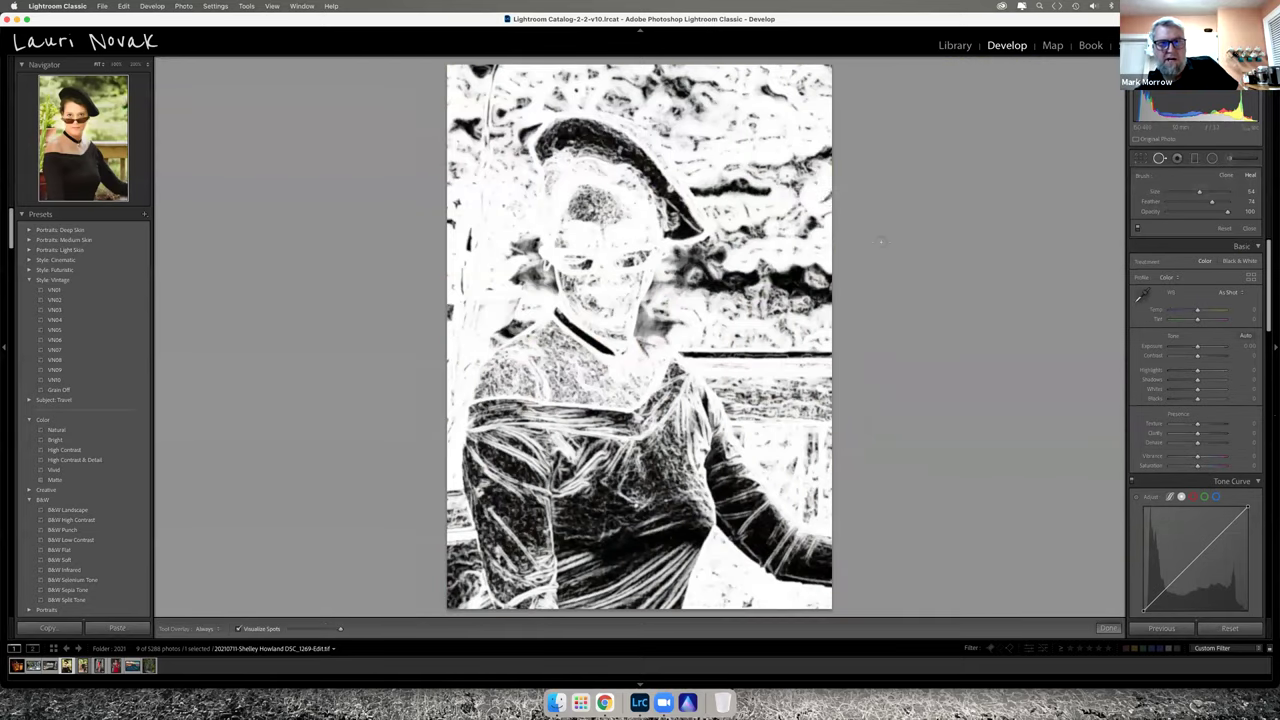
pyautogui.press('q')
# - Darken the edges of the beret portrait with a Highlight Priority post-crop vignette, setting its Amount to -37
pyautogui.scroll(-10, 1206, 432)
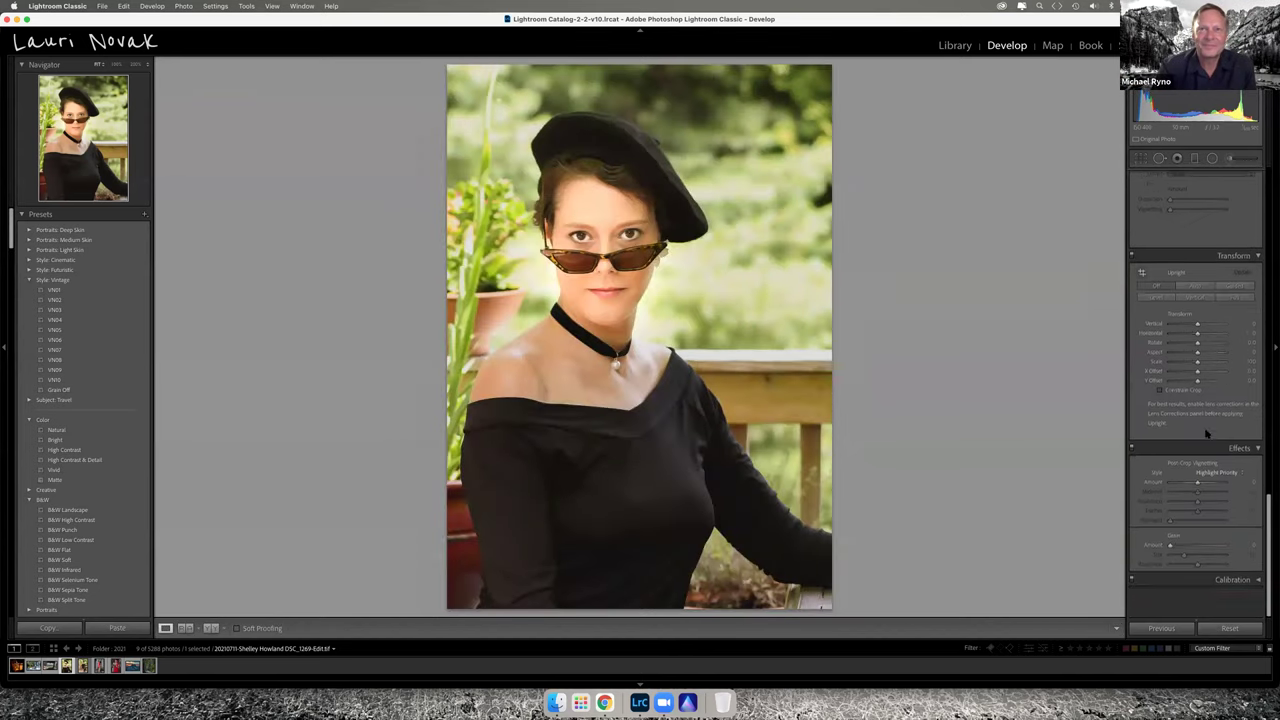
pyautogui.scroll(2, 1206, 432)
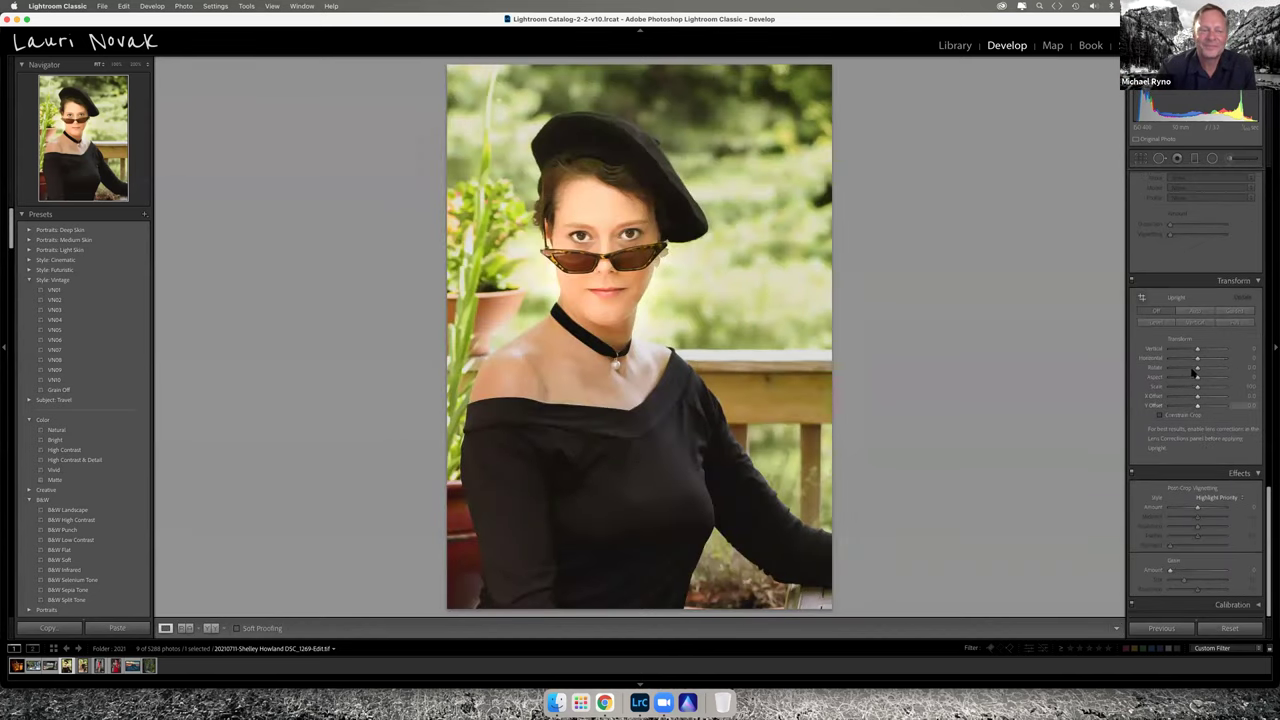
pyautogui.click(1190, 509)
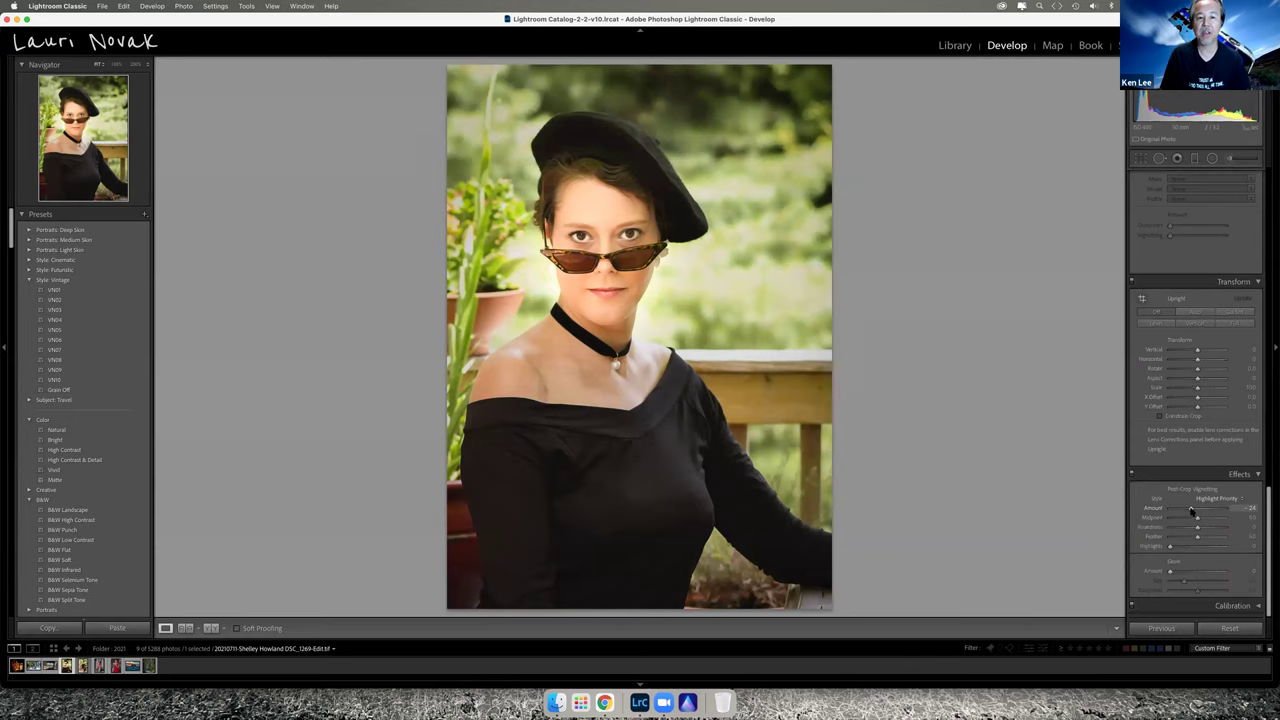
pyautogui.moveTo(1190, 509); pyautogui.dragTo(1186, 509)
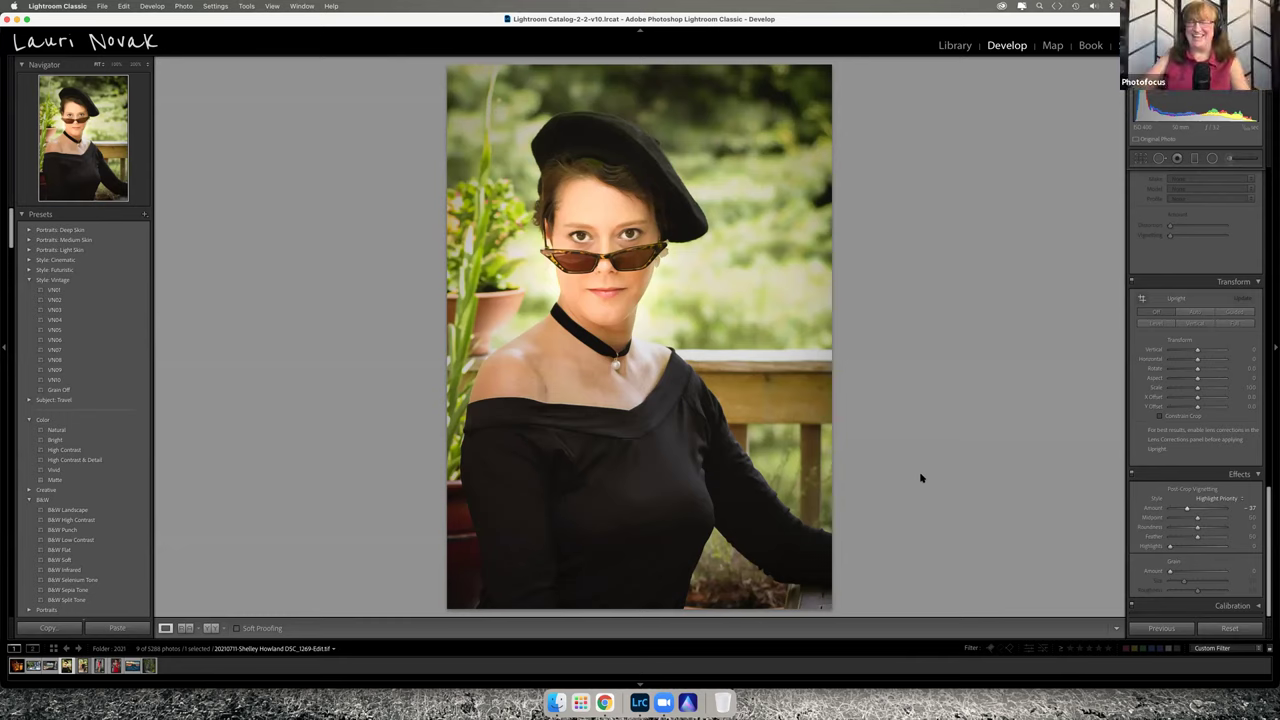
# - Open the photo of the woman in red reading a book and examine it along with its develop settings
pyautogui.press('Right')
pyautogui.press('Right')
pyautogui.press('Right')
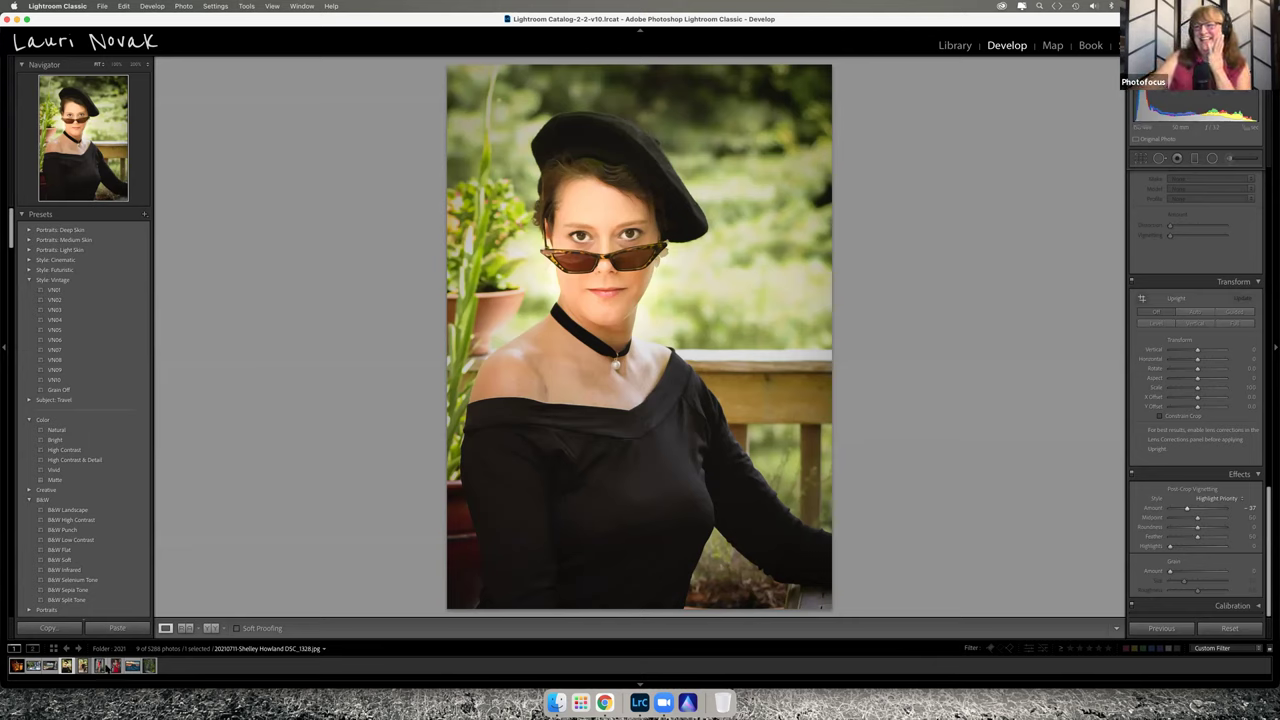
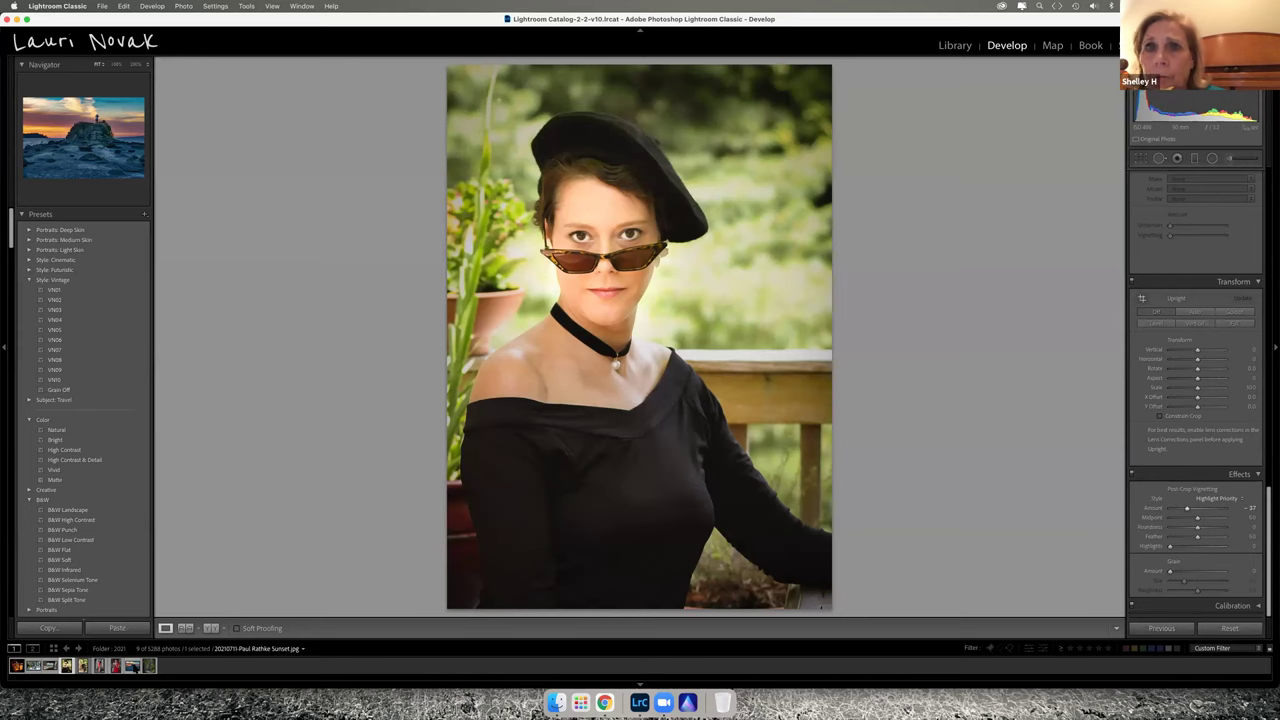
pyautogui.click(100, 666)
pyautogui.click(116, 666)
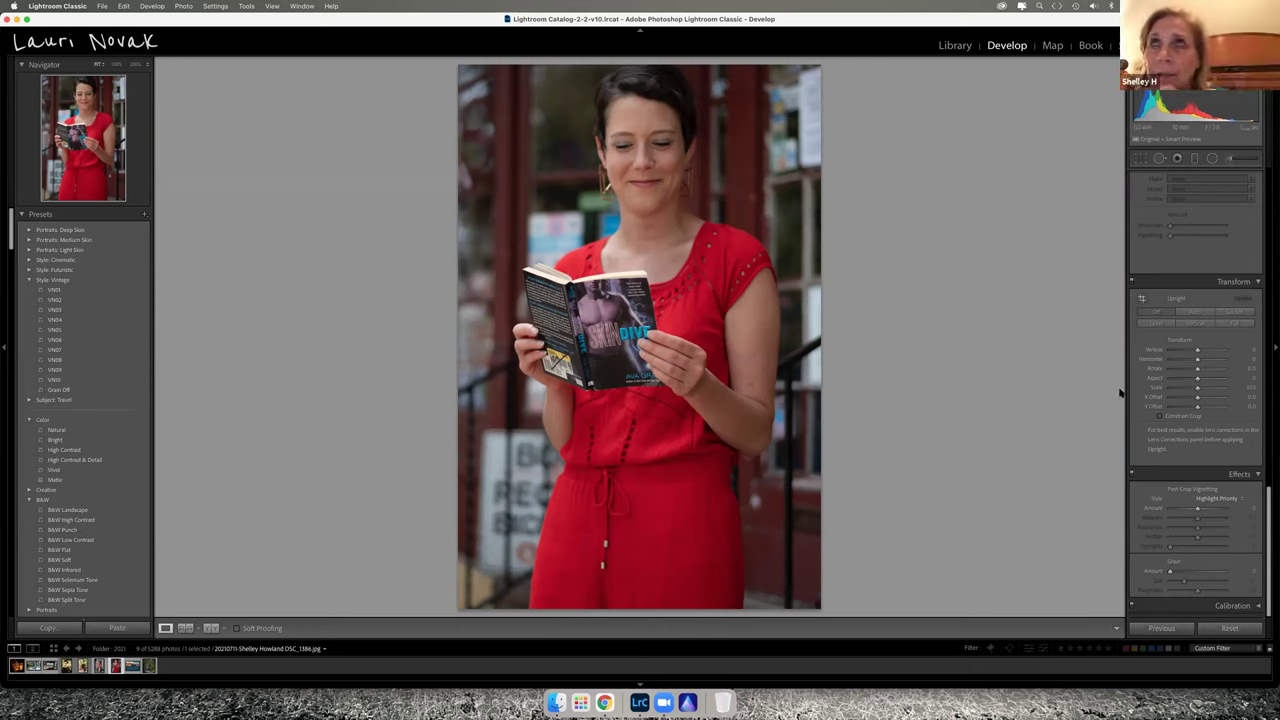
pyautogui.scroll(6, 1190, 350)
pyautogui.scroll(-7, 1200, 310)
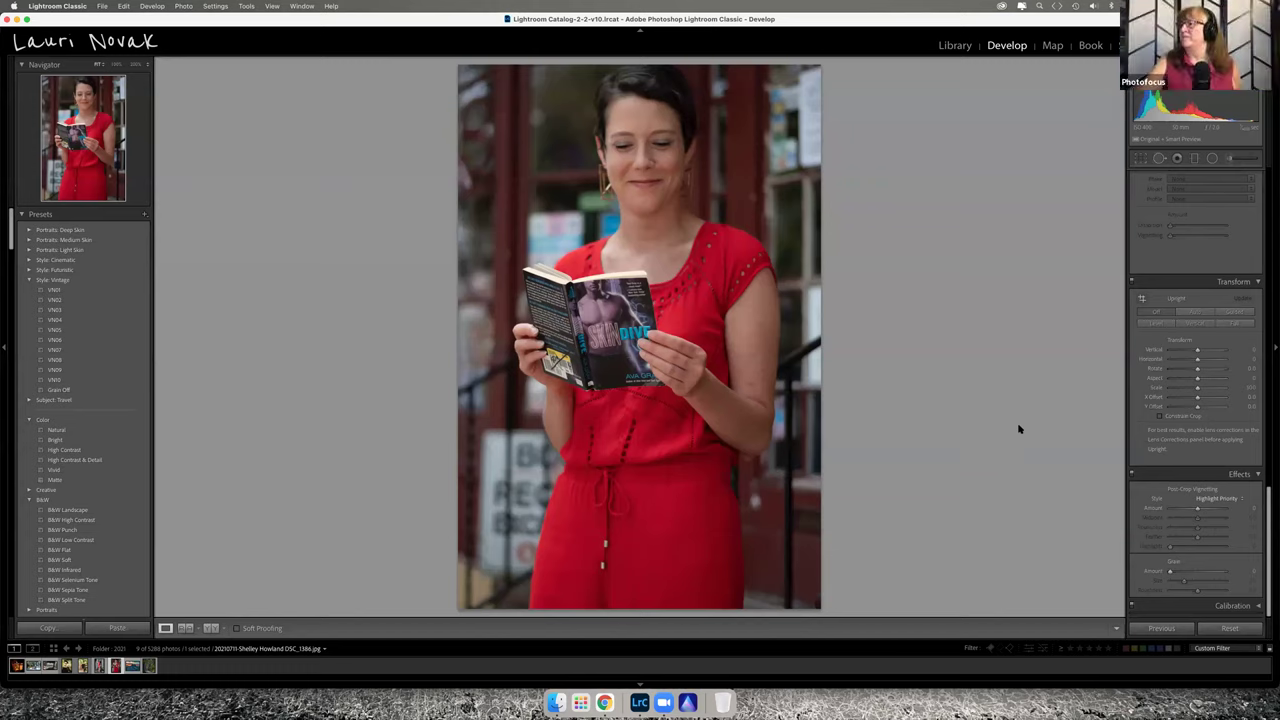
pyautogui.scroll(5, 1218, 299)
pyautogui.scroll(5, 1218, 299)
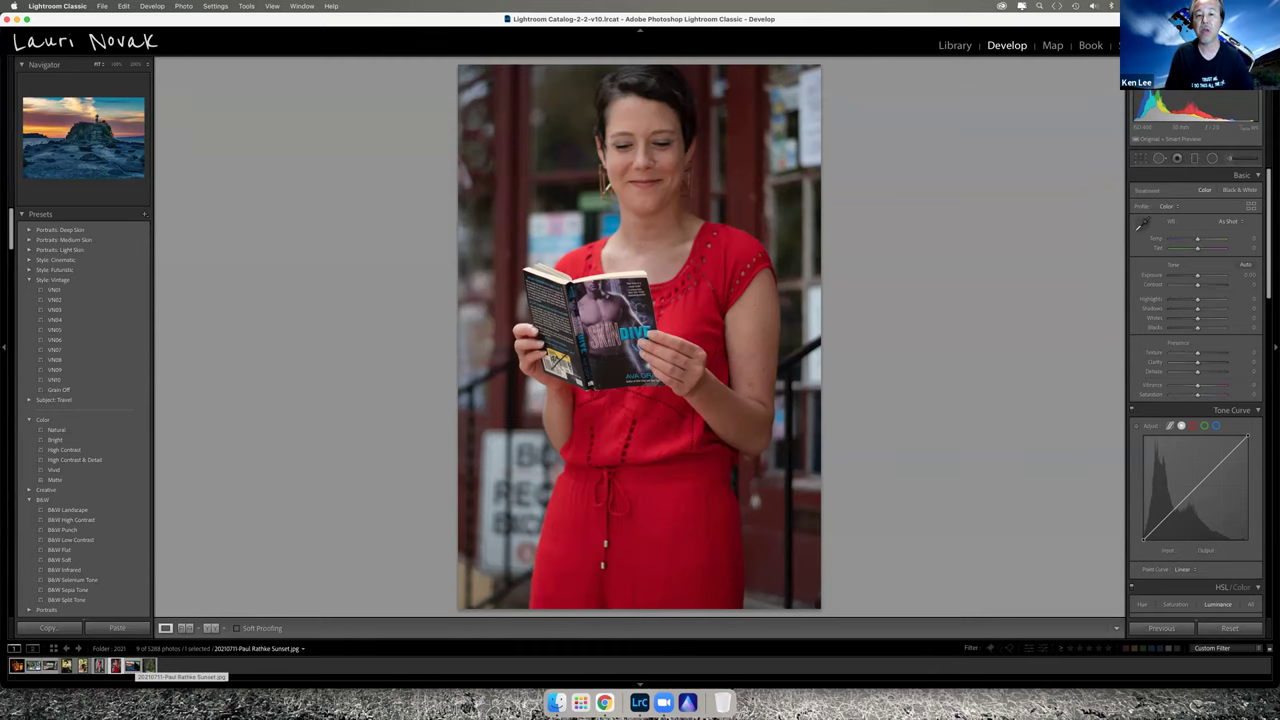
# - Open the sunset seascape with the rock outcrop and examine it full screen, including the figures standing on the rock
pyautogui.press('Right')
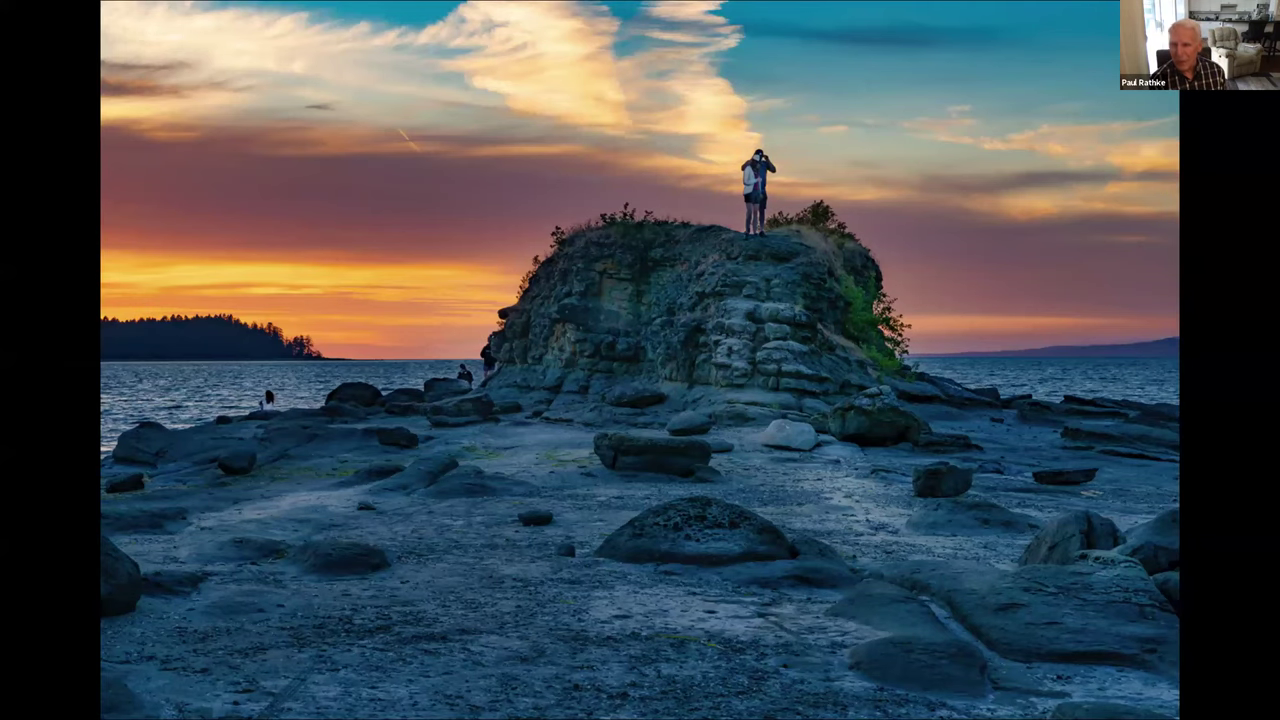
pyautogui.press('Escape')
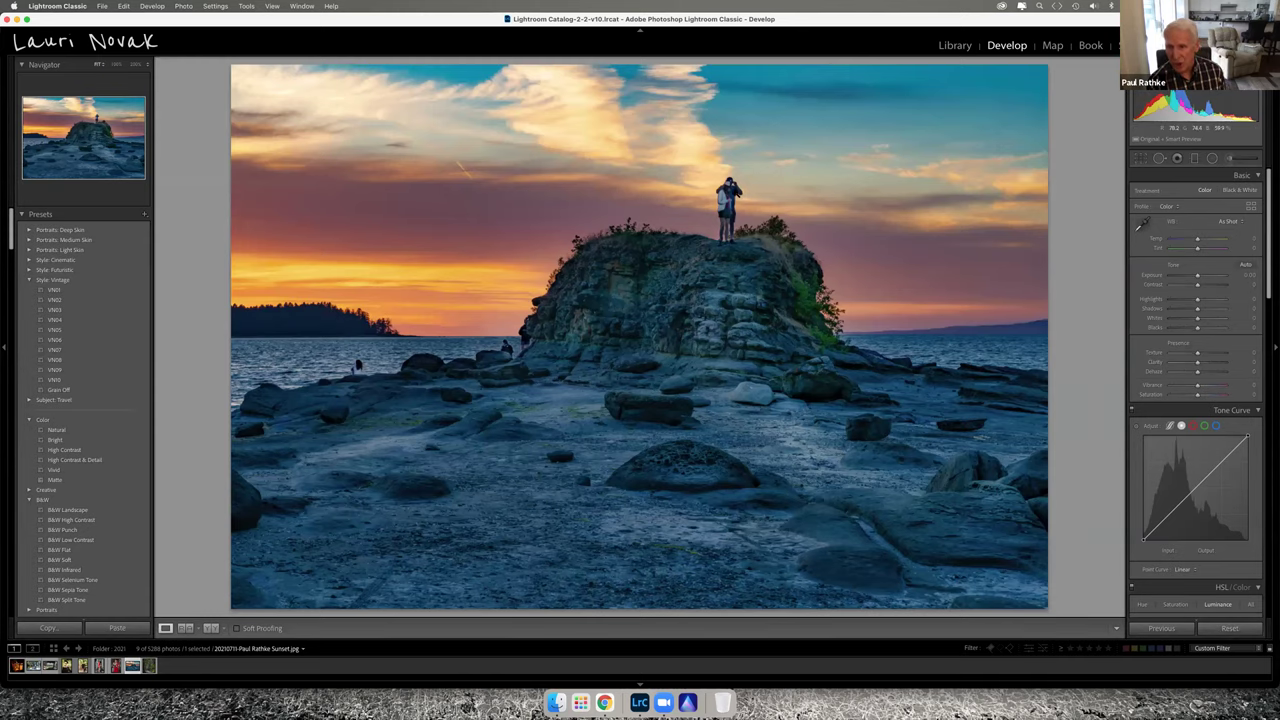
pyautogui.click(717, 203)
pyautogui.click(717, 203)
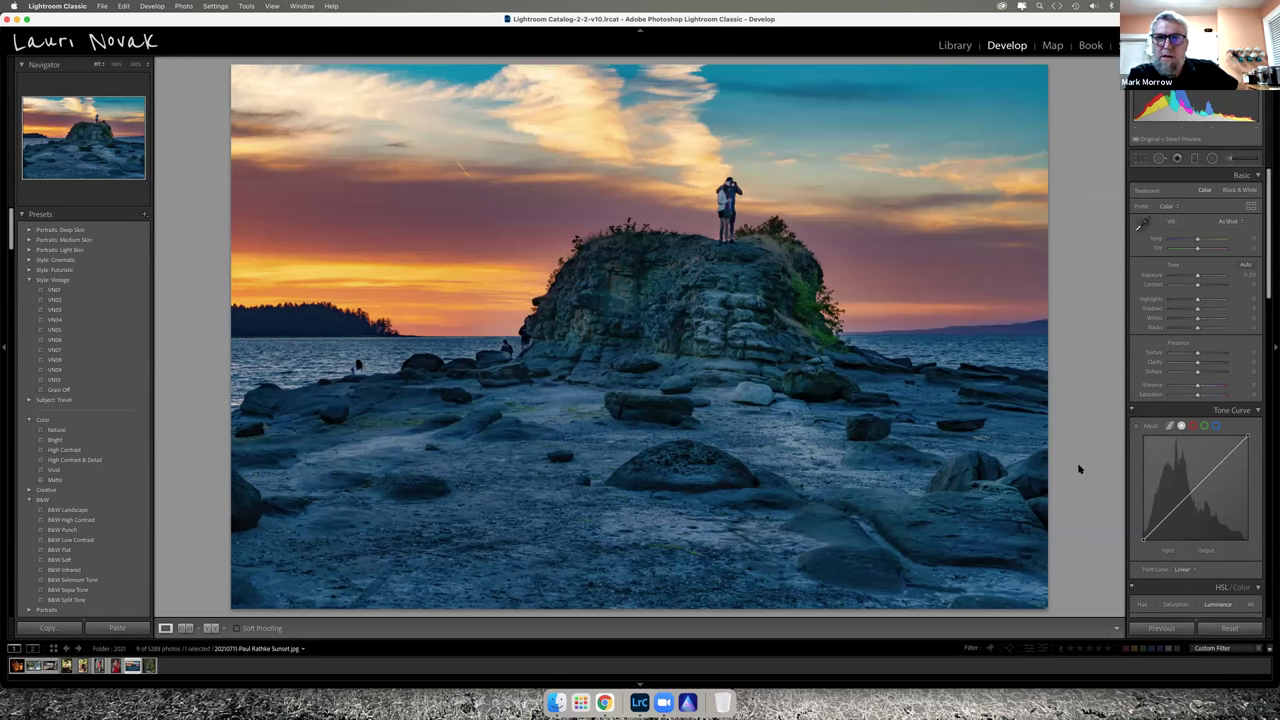
pyautogui.press('f')
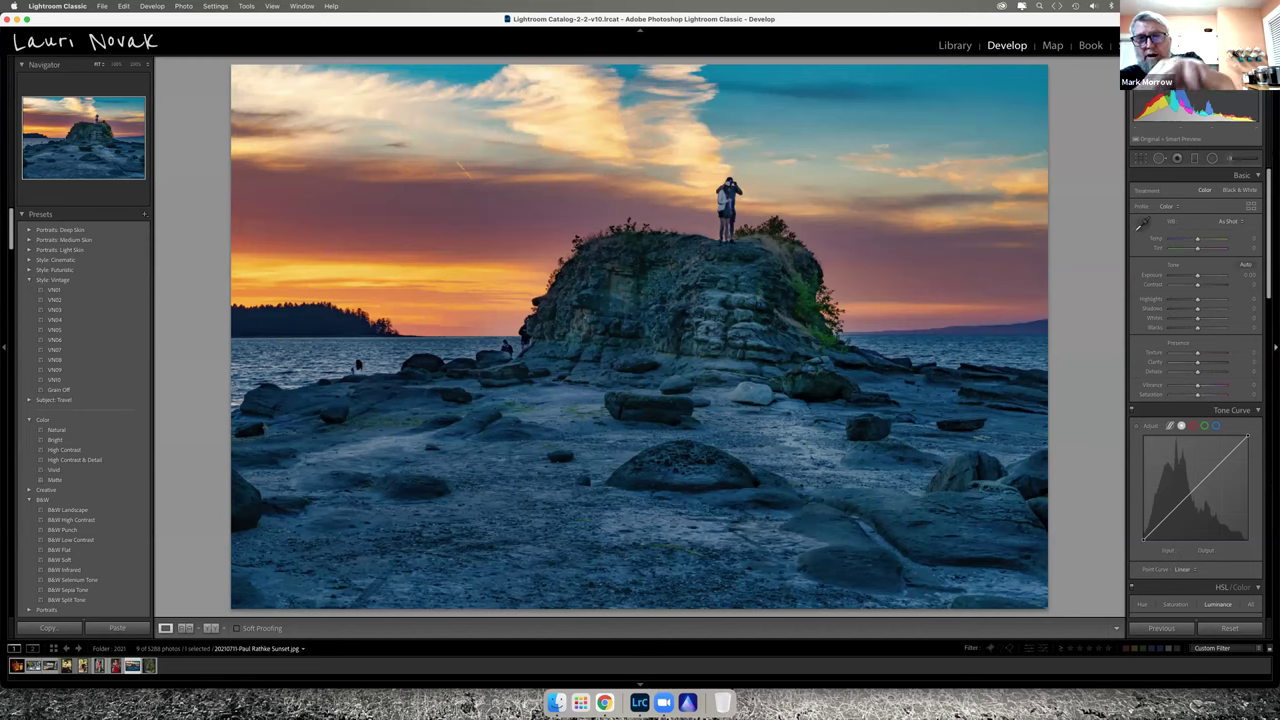
pyautogui.click(1243, 162)
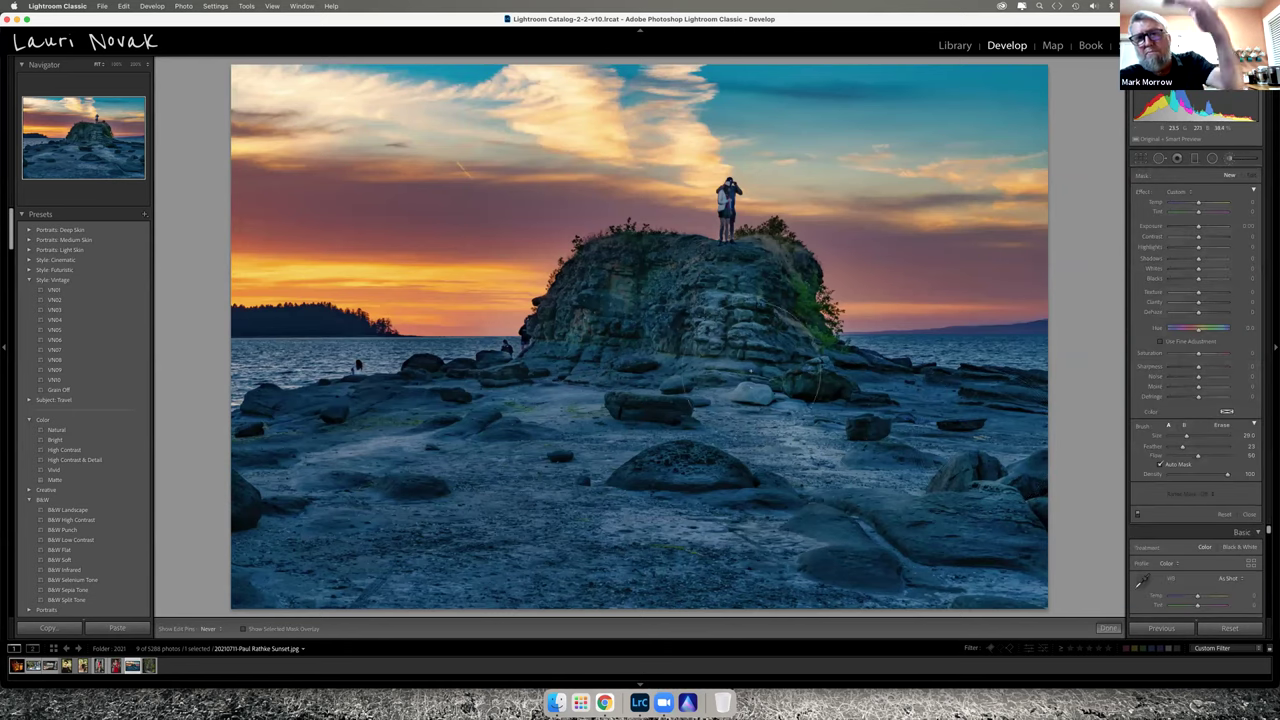
pyautogui.click(880, 380)
pyautogui.click(1108, 628)
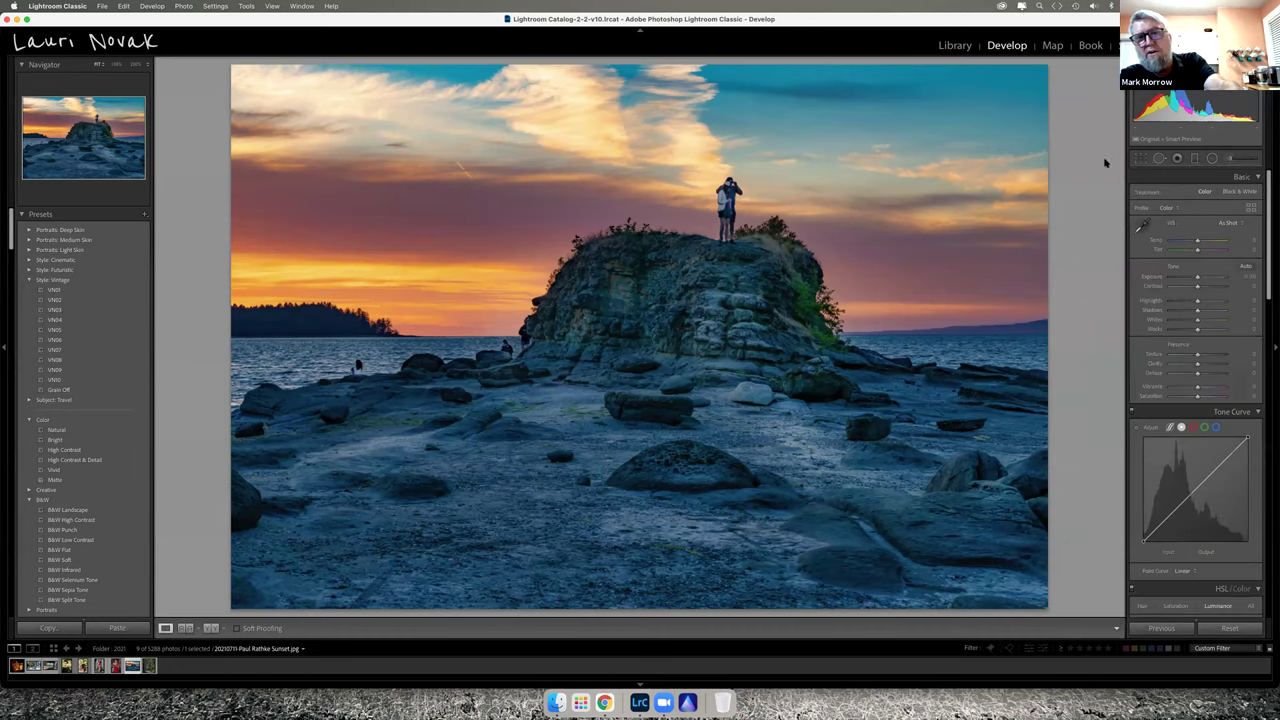
# - Add a graduated filter over the rocky foreground, fading from the horizon up into the sky, and warm its temperature
pyautogui.click(1194, 157)
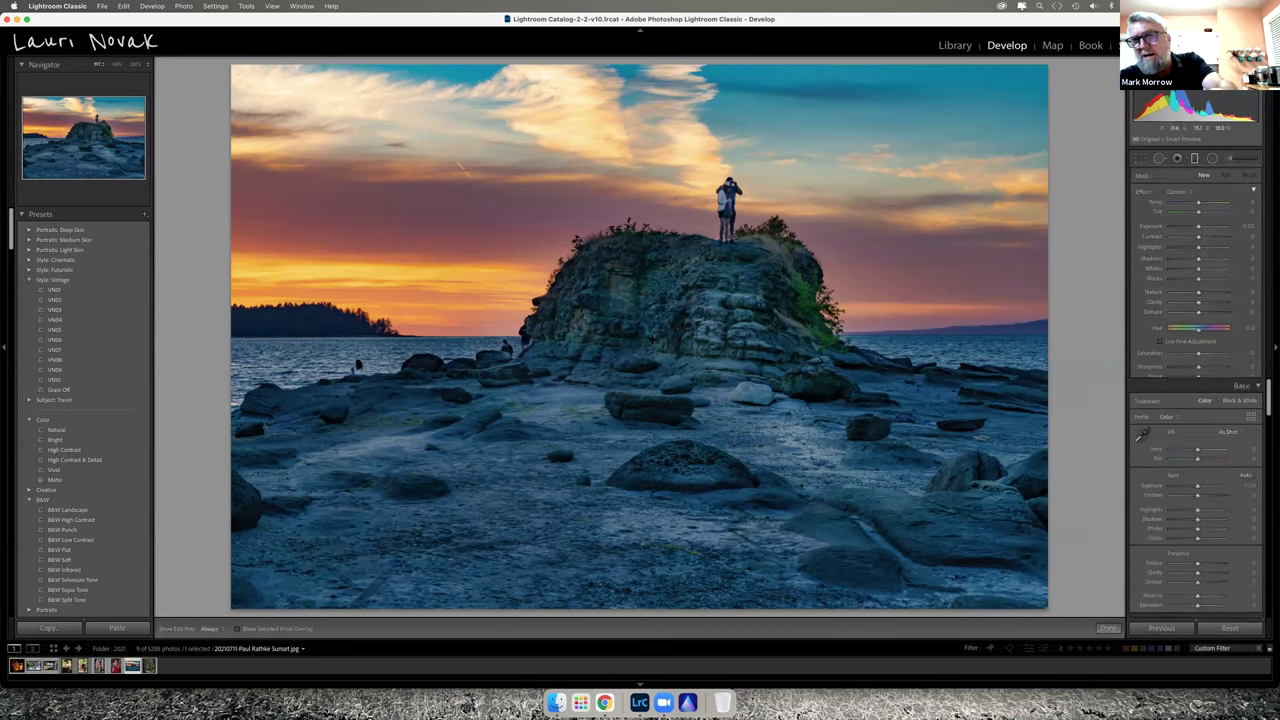
pyautogui.moveTo(632, 322)
pyautogui.mouseDown()
pyautogui.moveTo(626, 123)
pyautogui.moveTo(631, 136)
pyautogui.mouseUp()
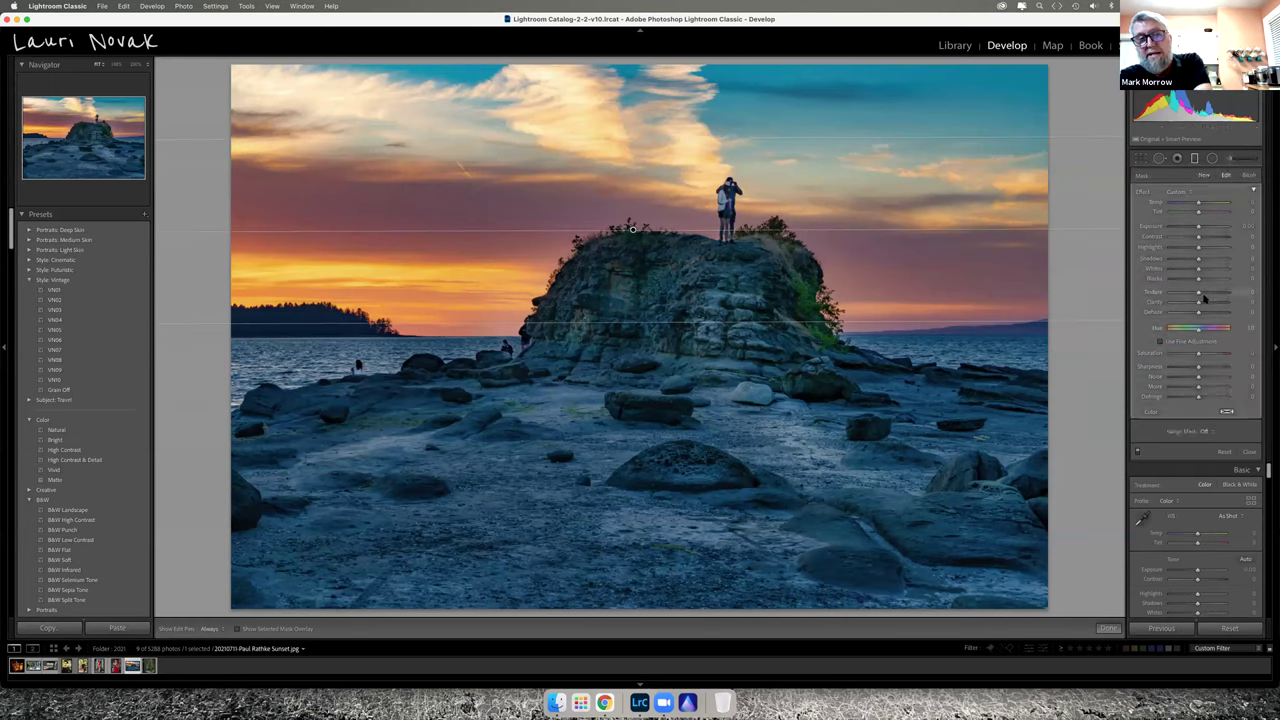
pyautogui.moveTo(1199, 202); pyautogui.dragTo(1209, 205)
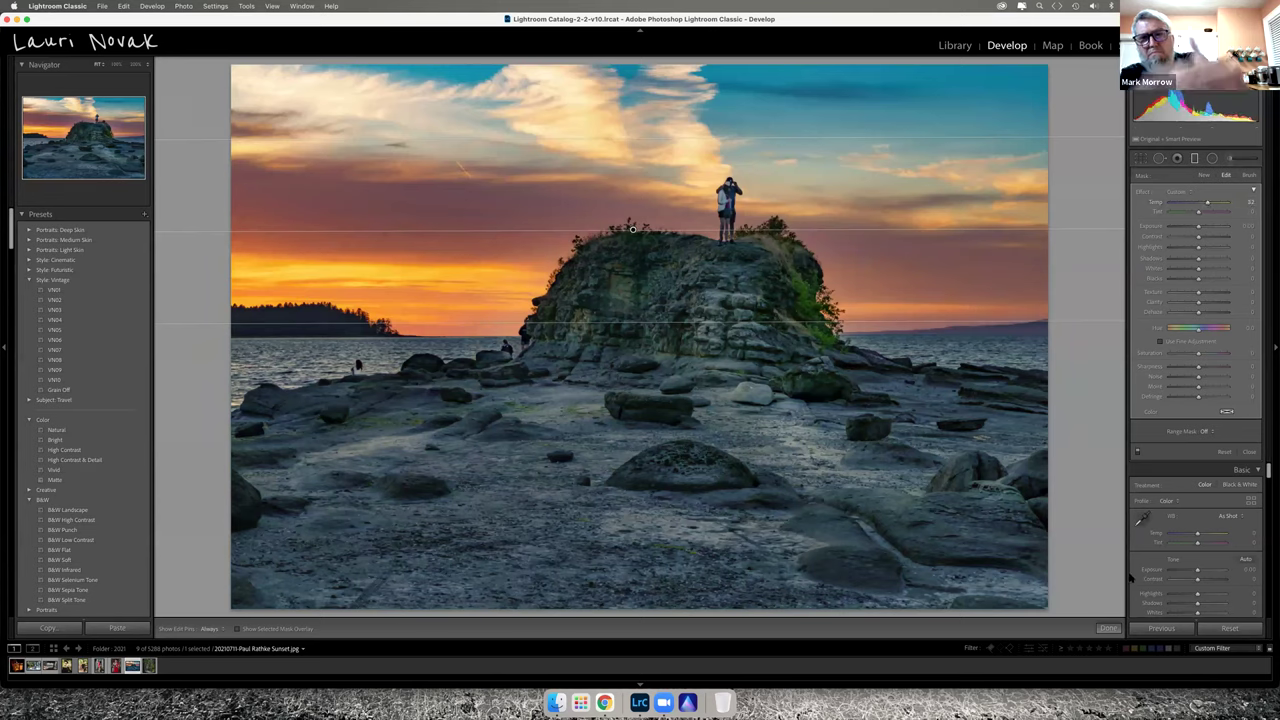
pyautogui.click(1108, 628)
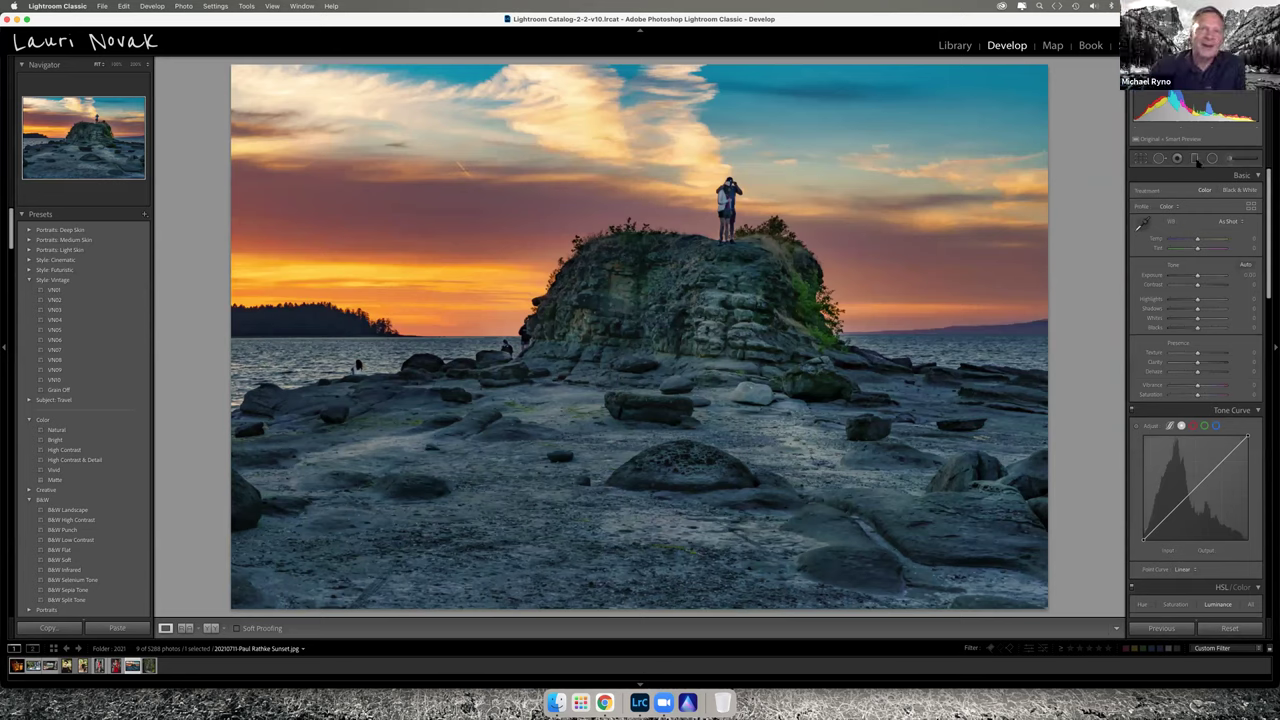
# - Darken the foreground graduated filter by lowering its Blacks and setting its Shadows to -14
pyautogui.click(1195, 159)
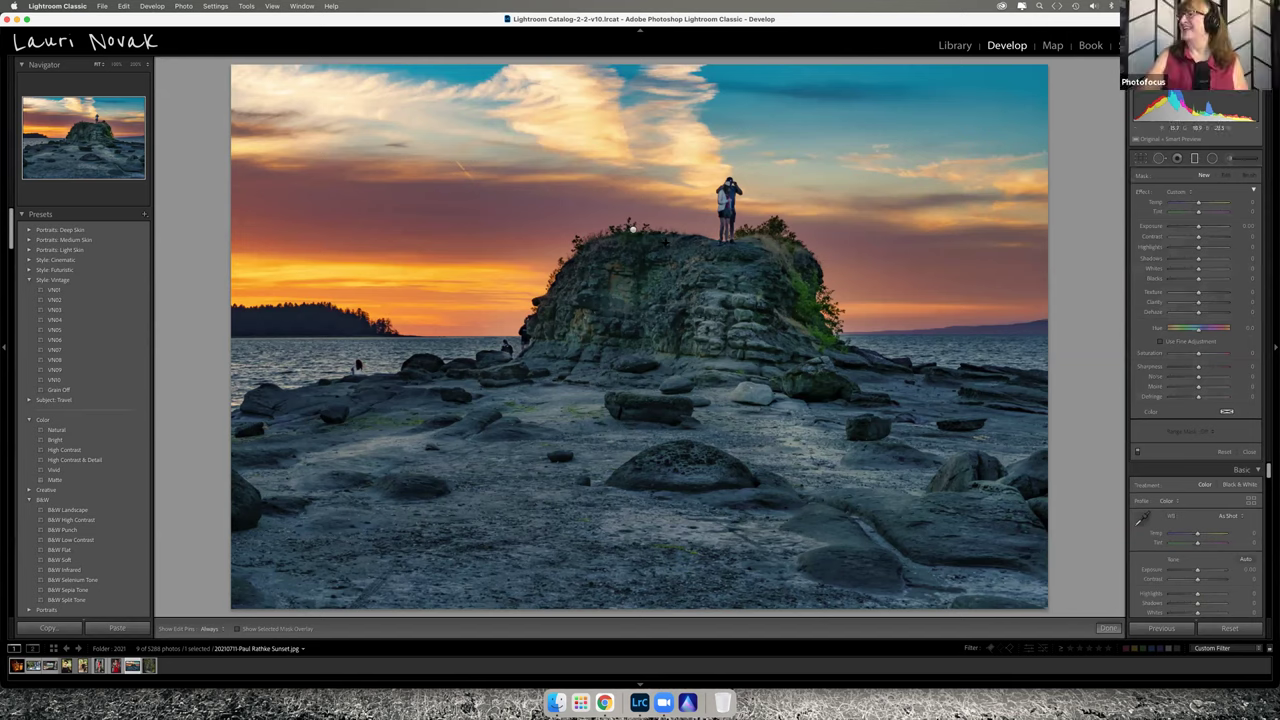
pyautogui.moveTo(632, 230); pyautogui.dragTo(632, 322)
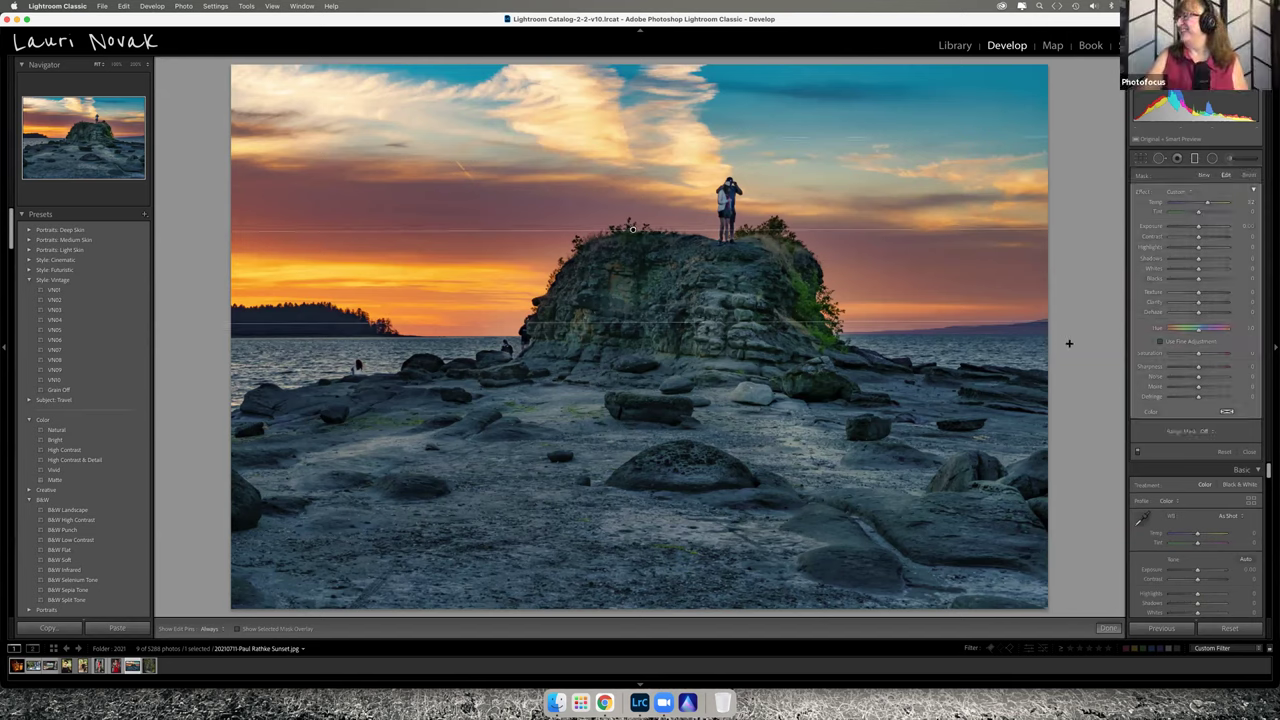
pyautogui.click(1192, 280)
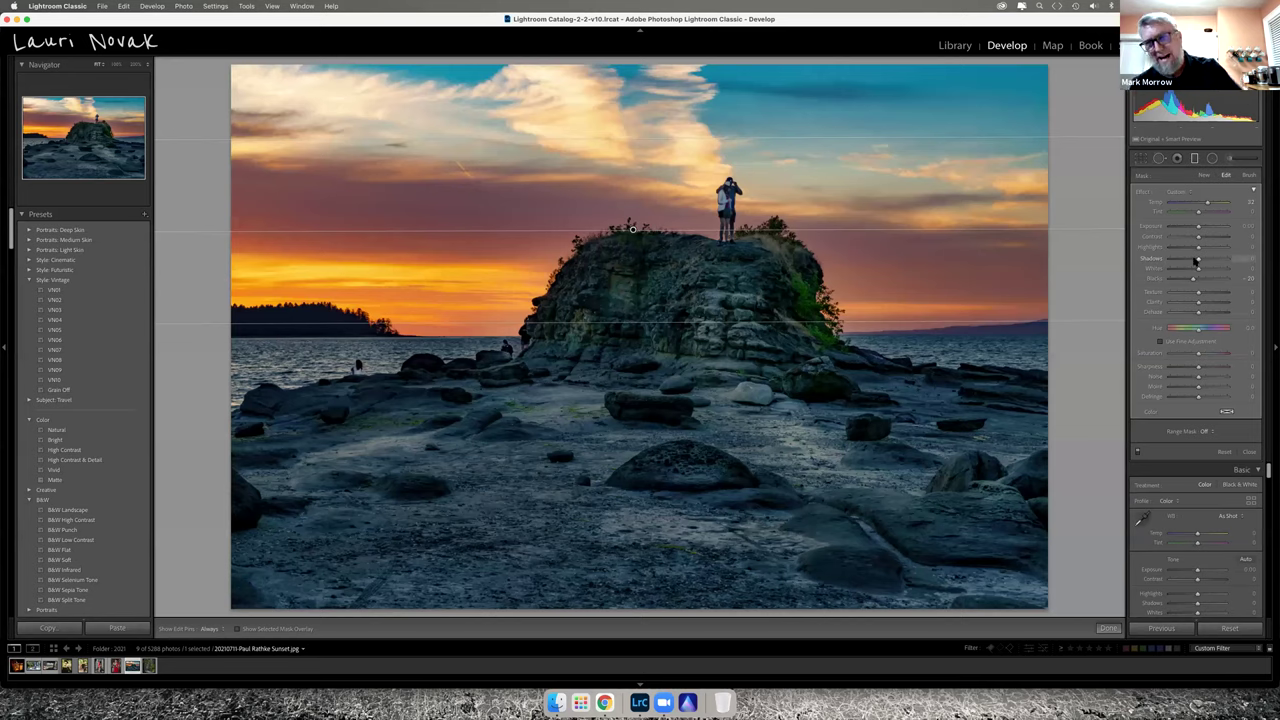
pyautogui.click(1107, 628)
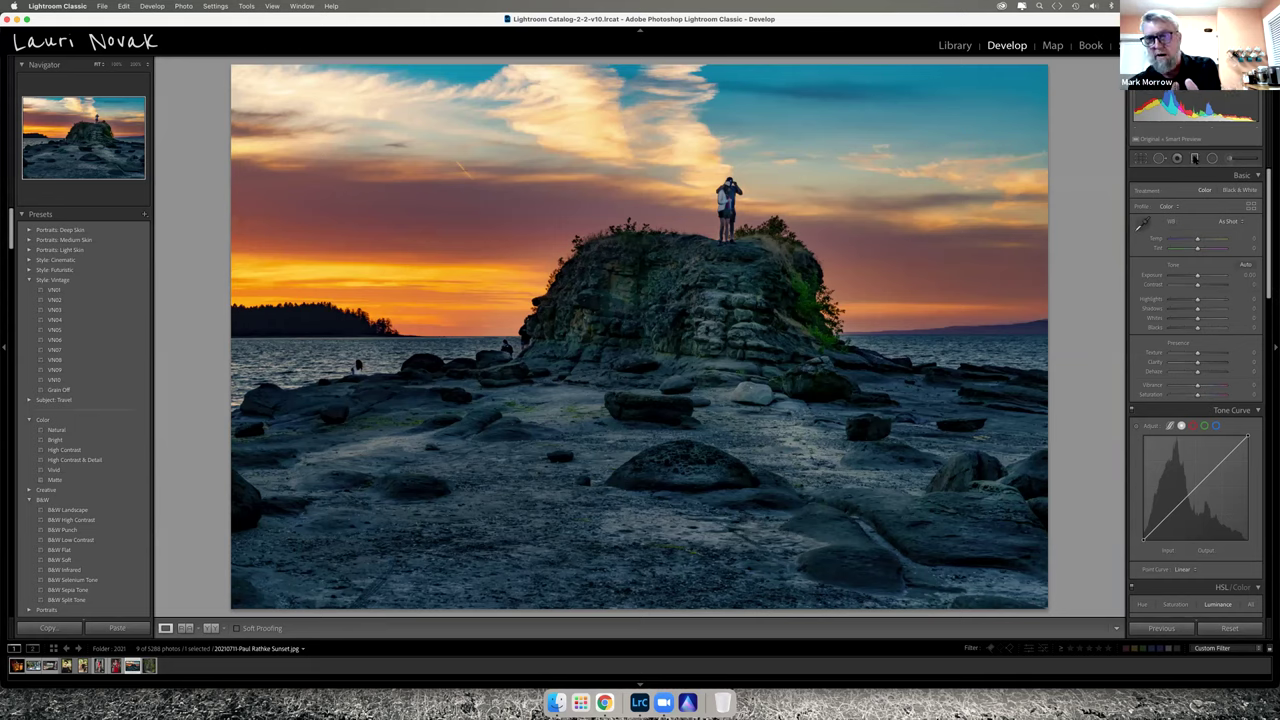
# - Warm the foreground graduated filter's temperature slightly more
pyautogui.click(1195, 158)
pyautogui.click(633, 230)
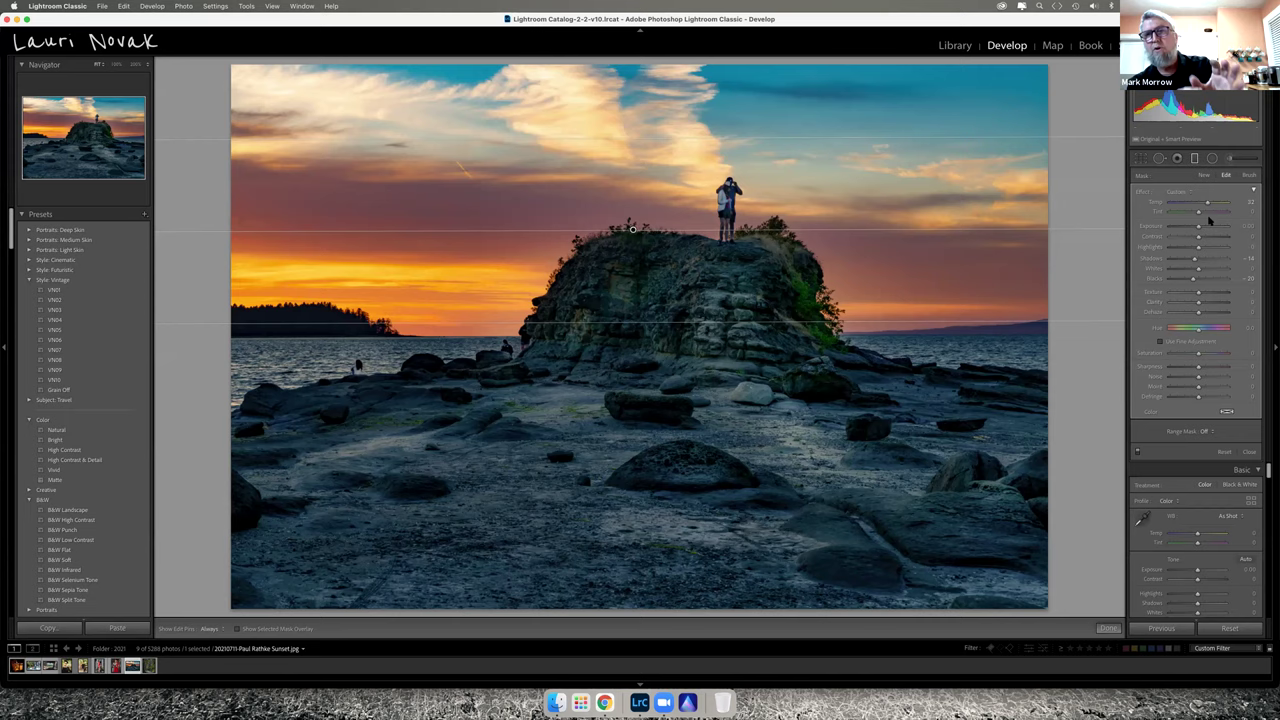
pyautogui.moveTo(1208, 205); pyautogui.dragTo(1207, 205)
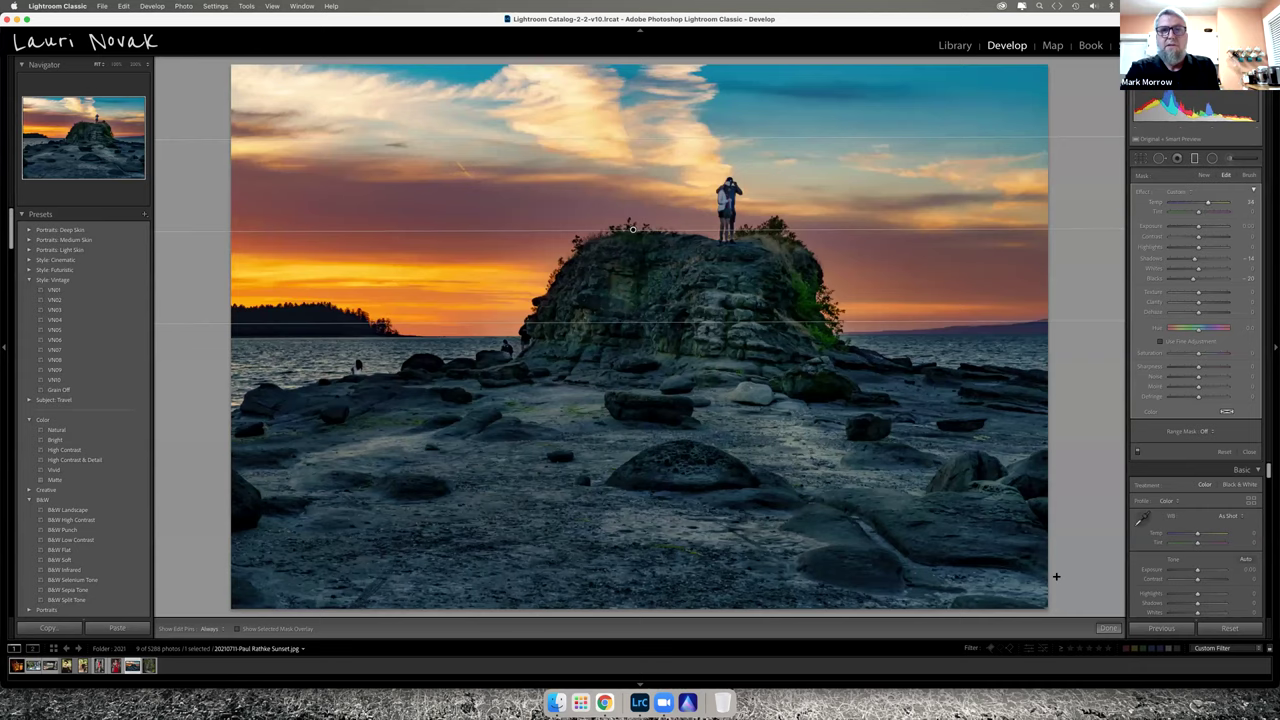
pyautogui.click(1106, 629)
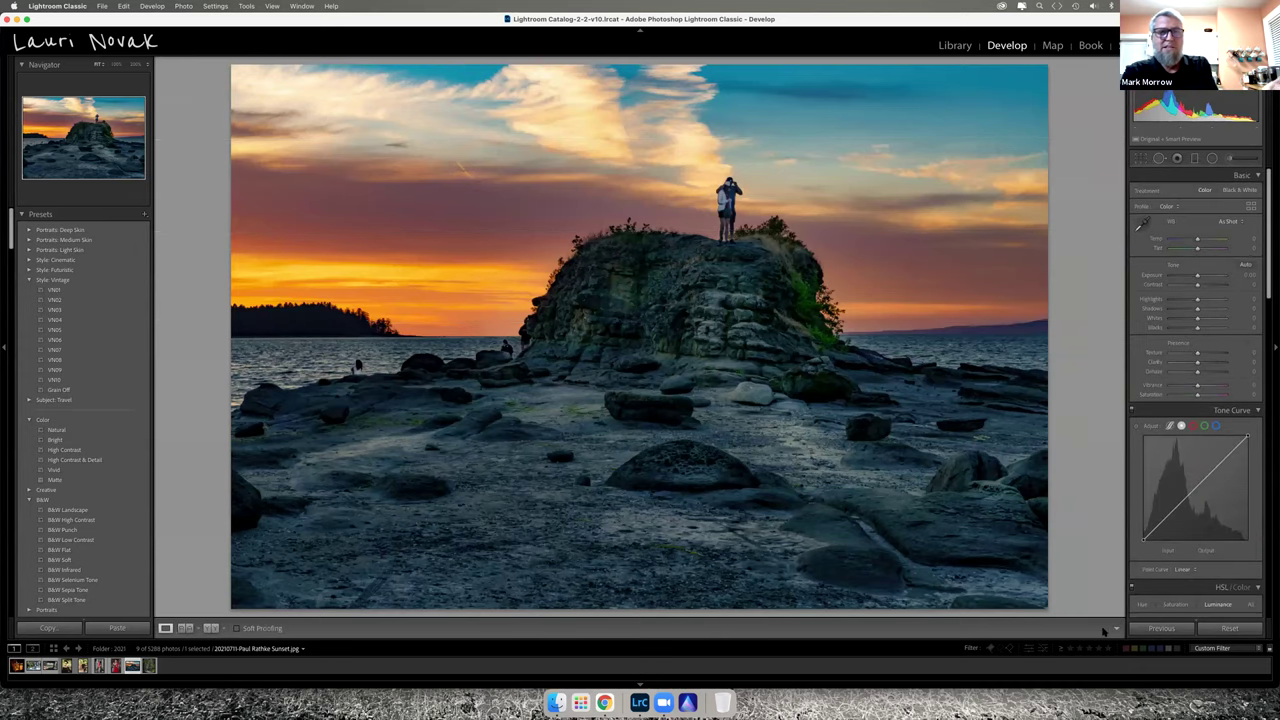
# - Reselect the sunset photo's foreground graduated filter and review its adjustments
pyautogui.press('super+d')
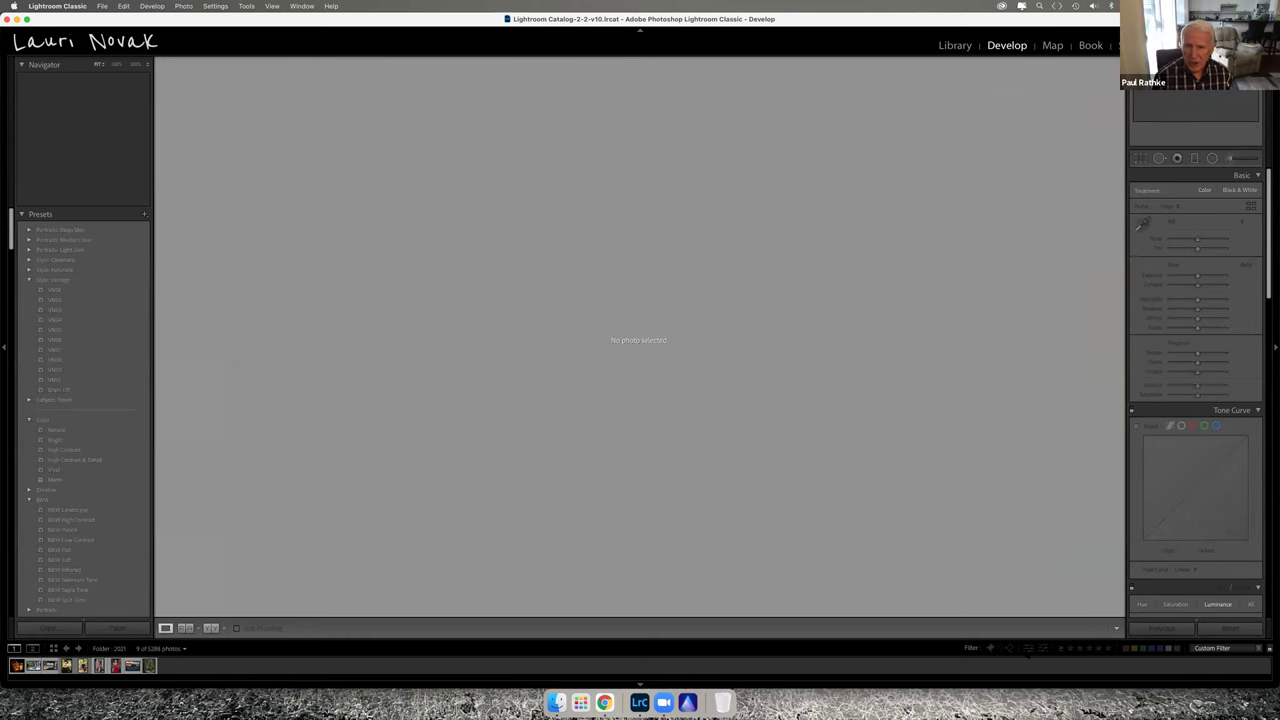
pyautogui.press('super+z')
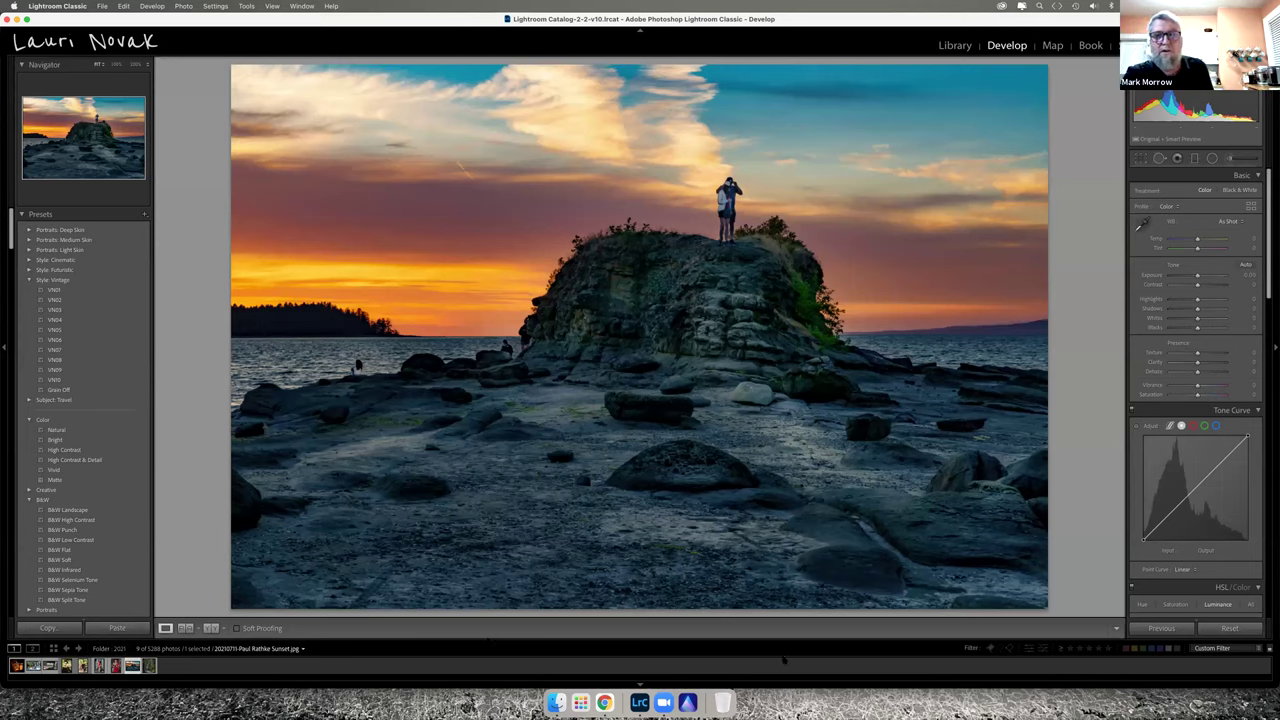
pyautogui.click(1195, 159)
pyautogui.click(632, 229)
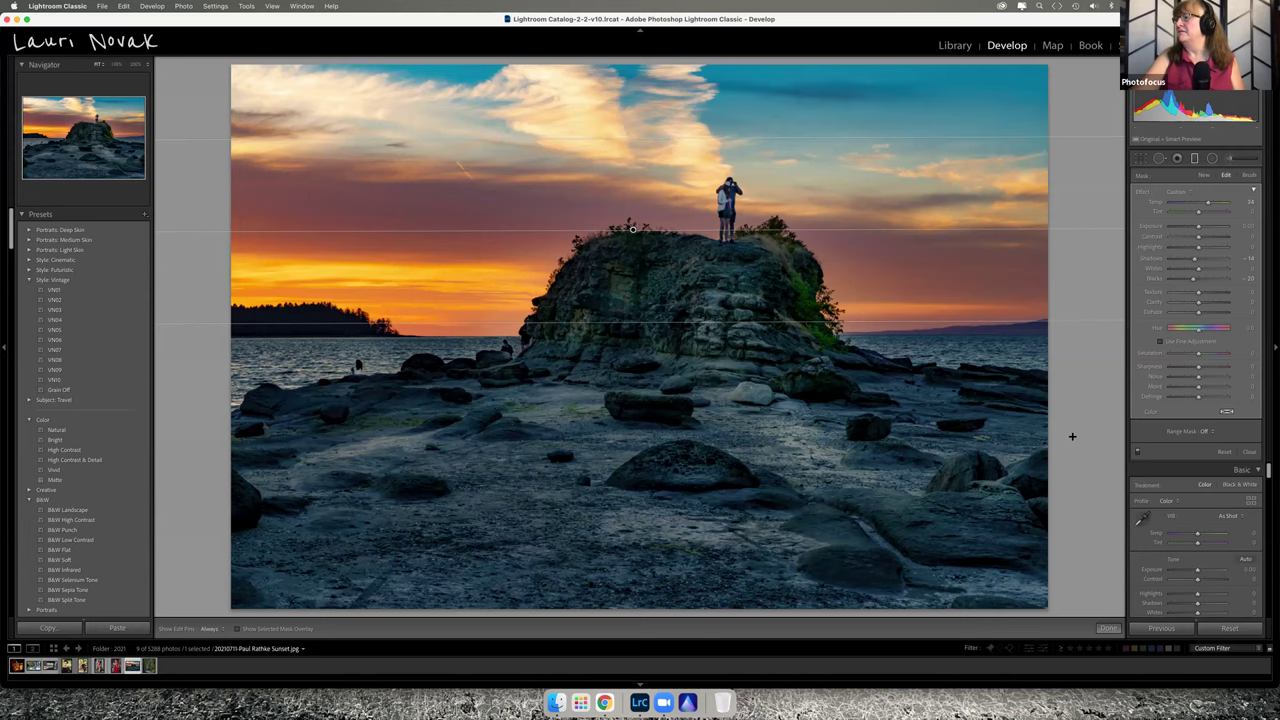
pyautogui.click(1106, 628)
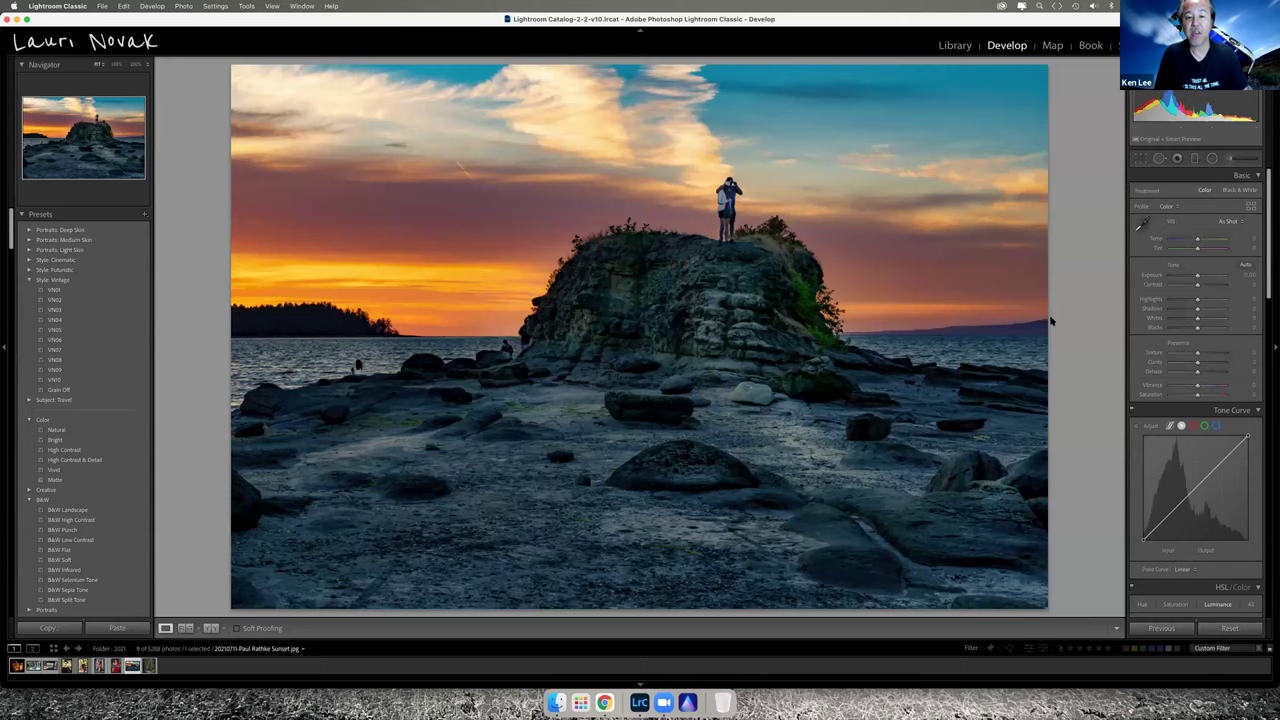
# - Crop the sunset photo tighter, trimming the right edge and lower foreground so the rock and figures sit right of centre
pyautogui.press('r')
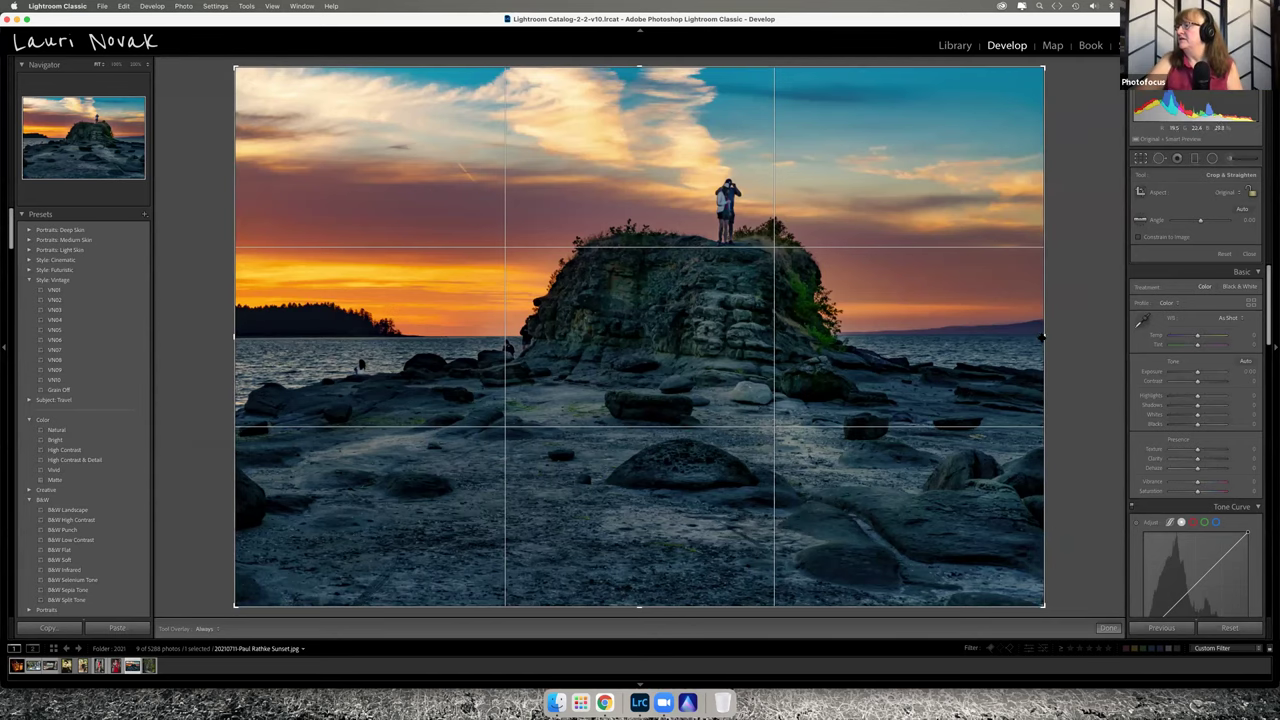
pyautogui.moveTo(1043, 338); pyautogui.dragTo(1042, 338)
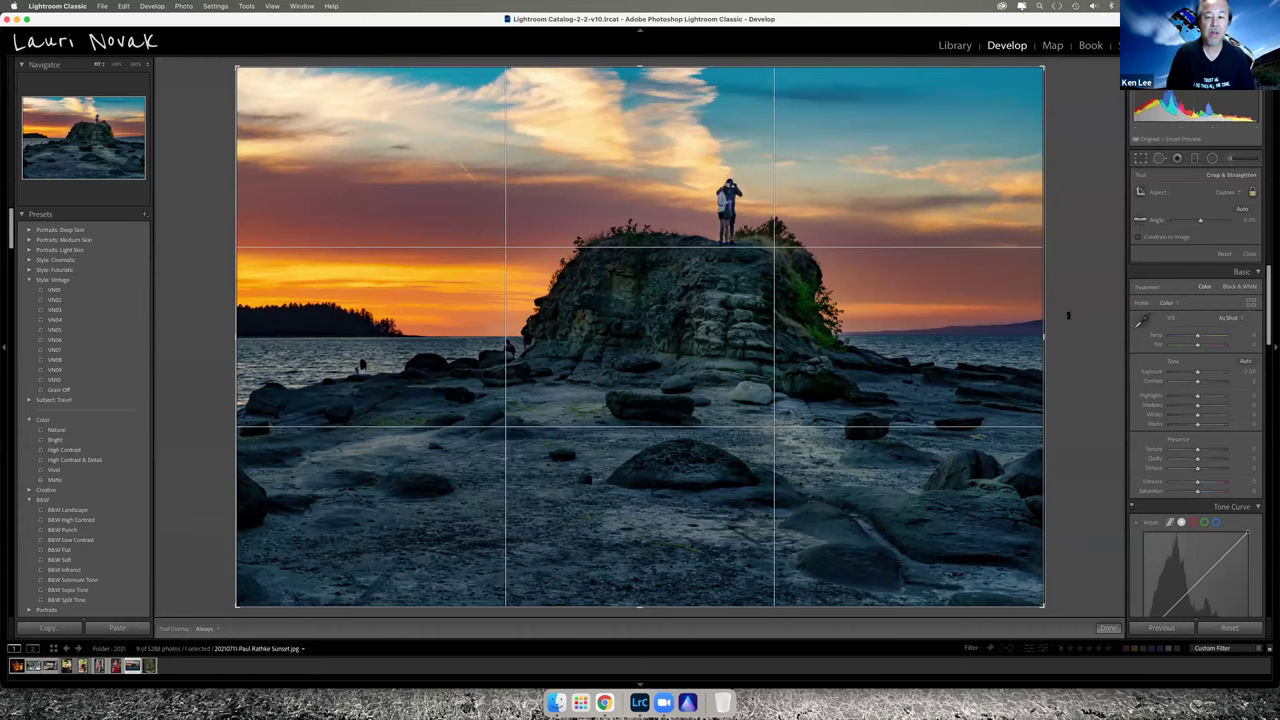
pyautogui.moveTo(1043, 338); pyautogui.dragTo(1007, 340)
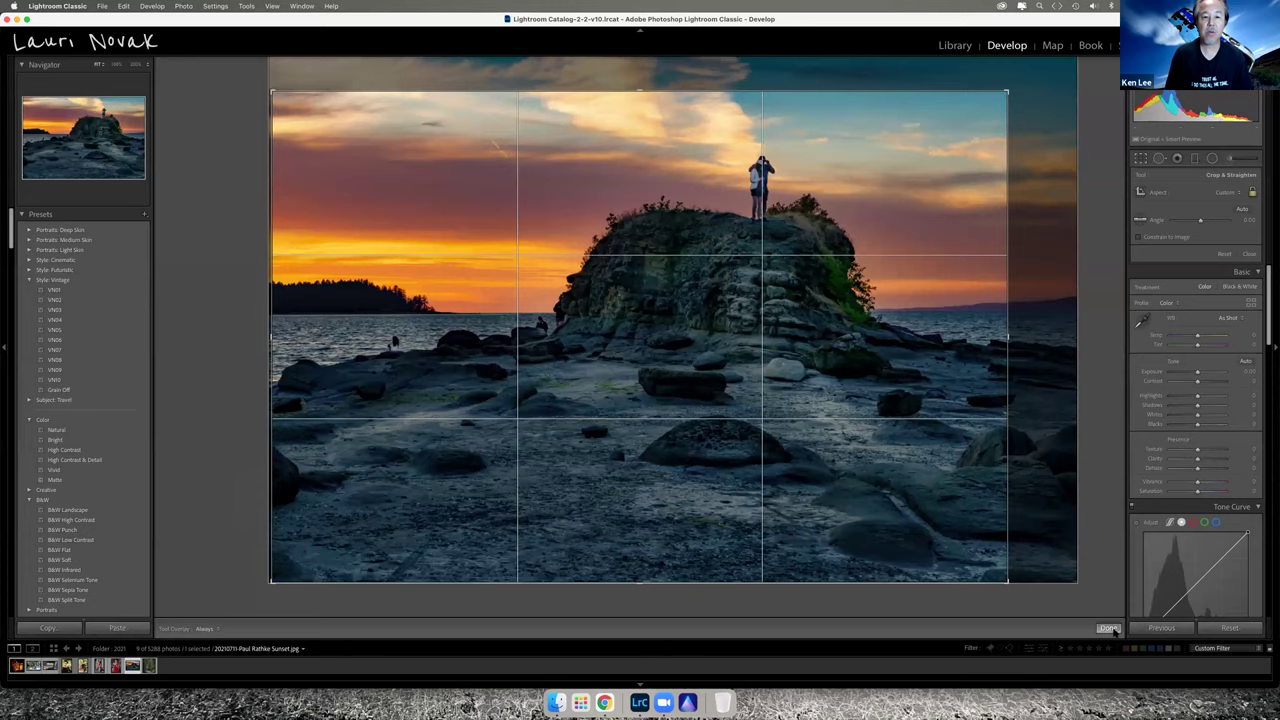
pyautogui.click(1108, 628)
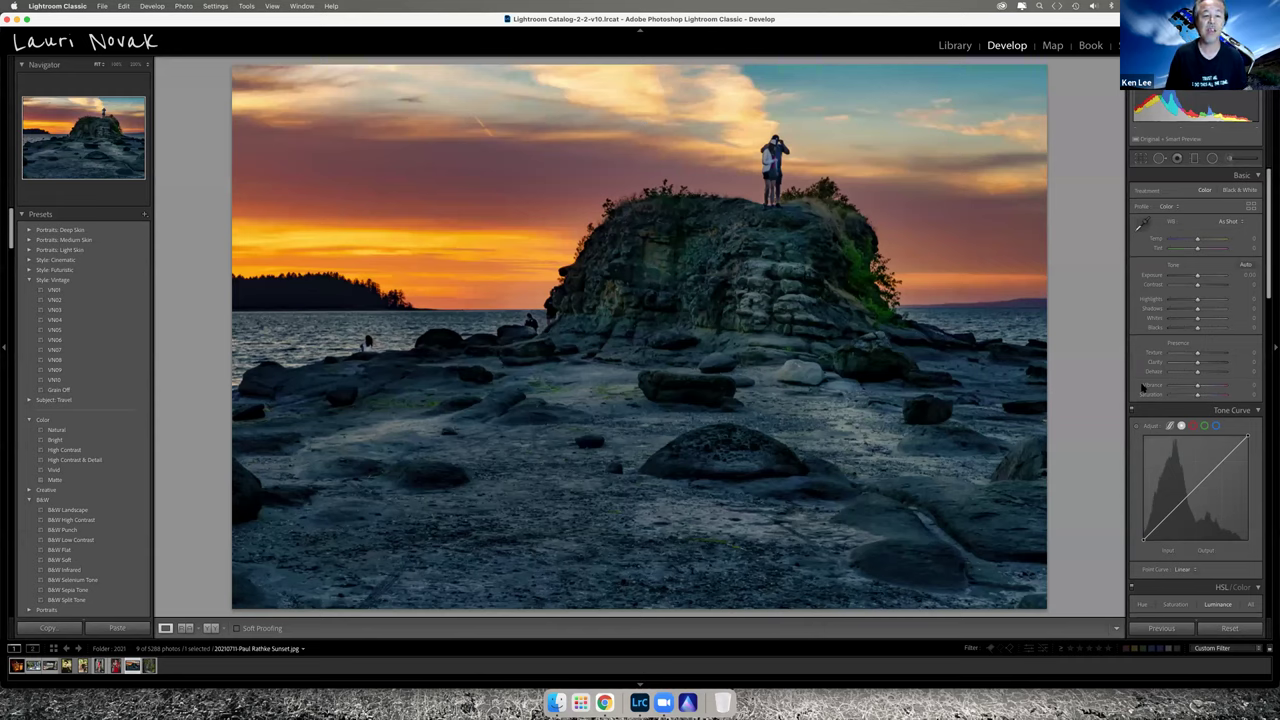
pyautogui.press('super+z')
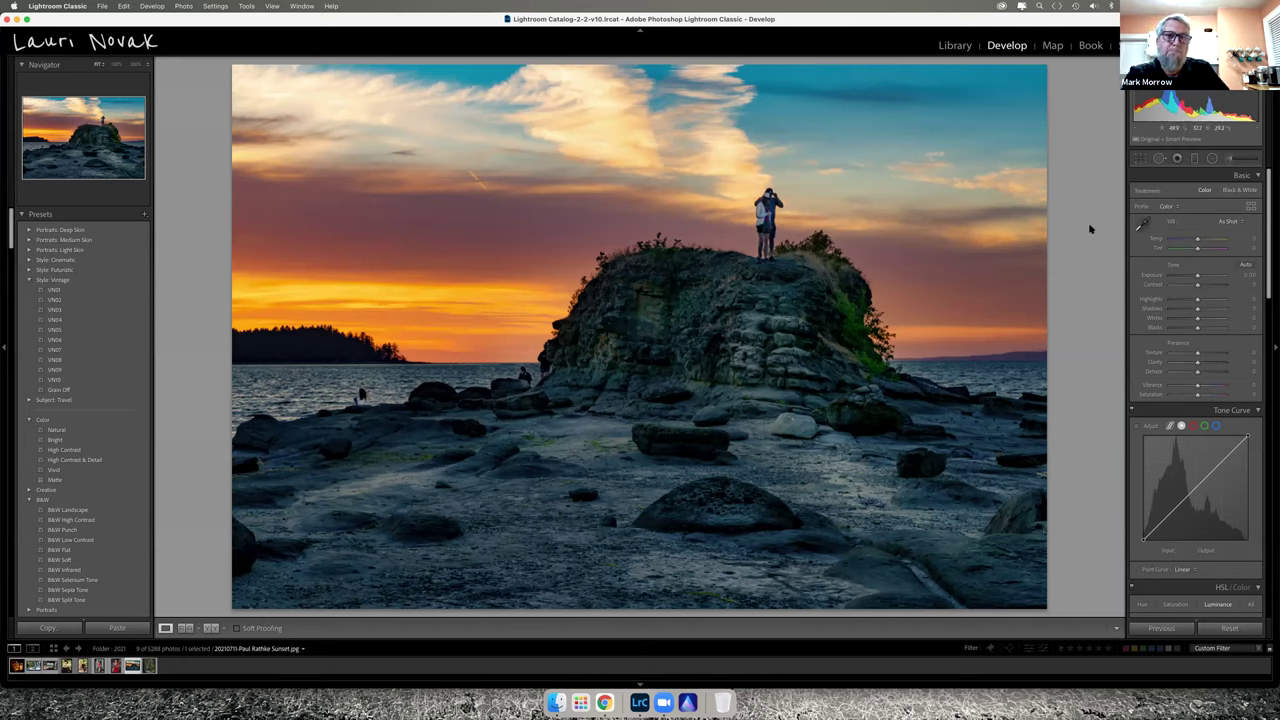
pyautogui.click(1195, 160)
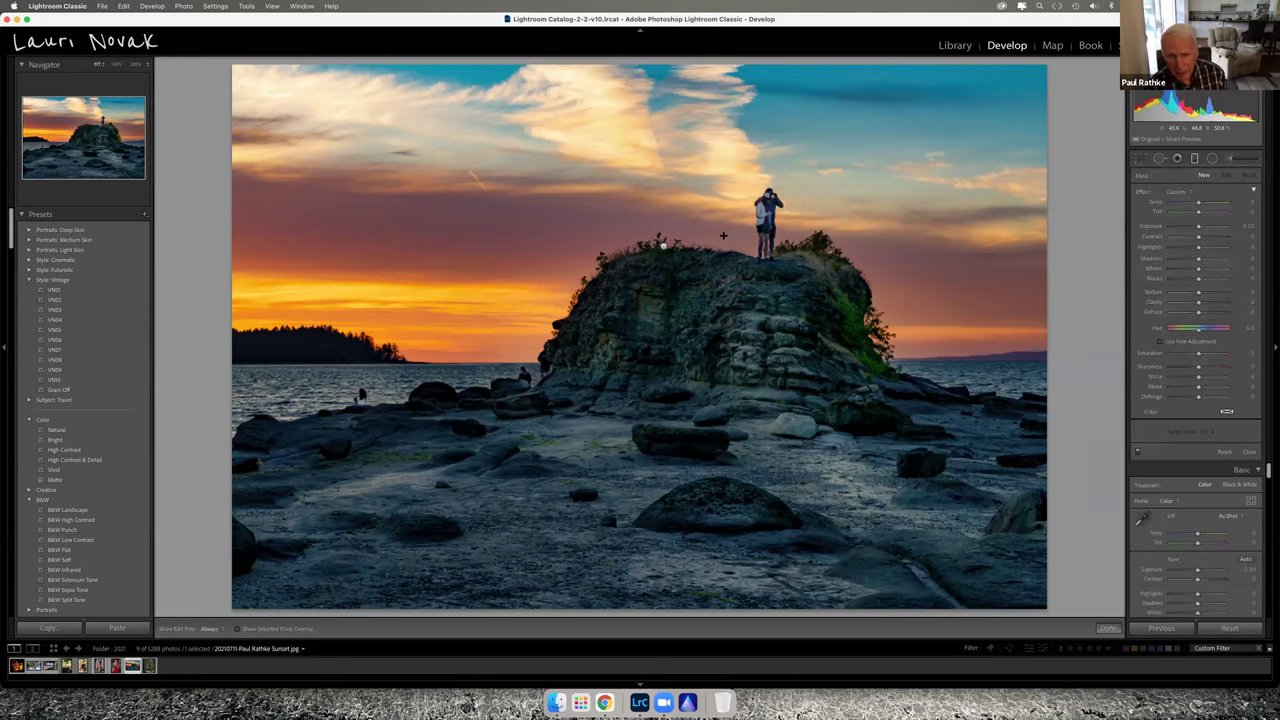
pyautogui.moveTo(666, 245); pyautogui.dragTo(666, 348)
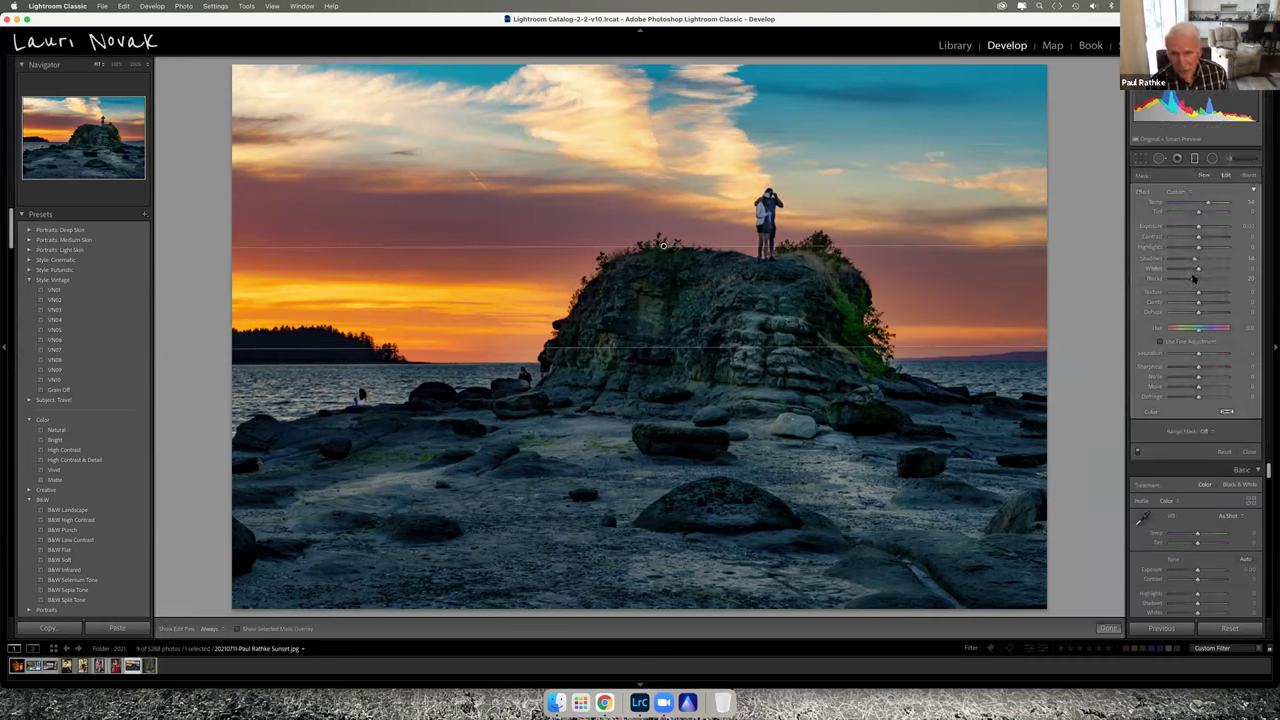
pyautogui.moveTo(1198, 260); pyautogui.dragTo(1174, 264)
pyautogui.press('super+z')
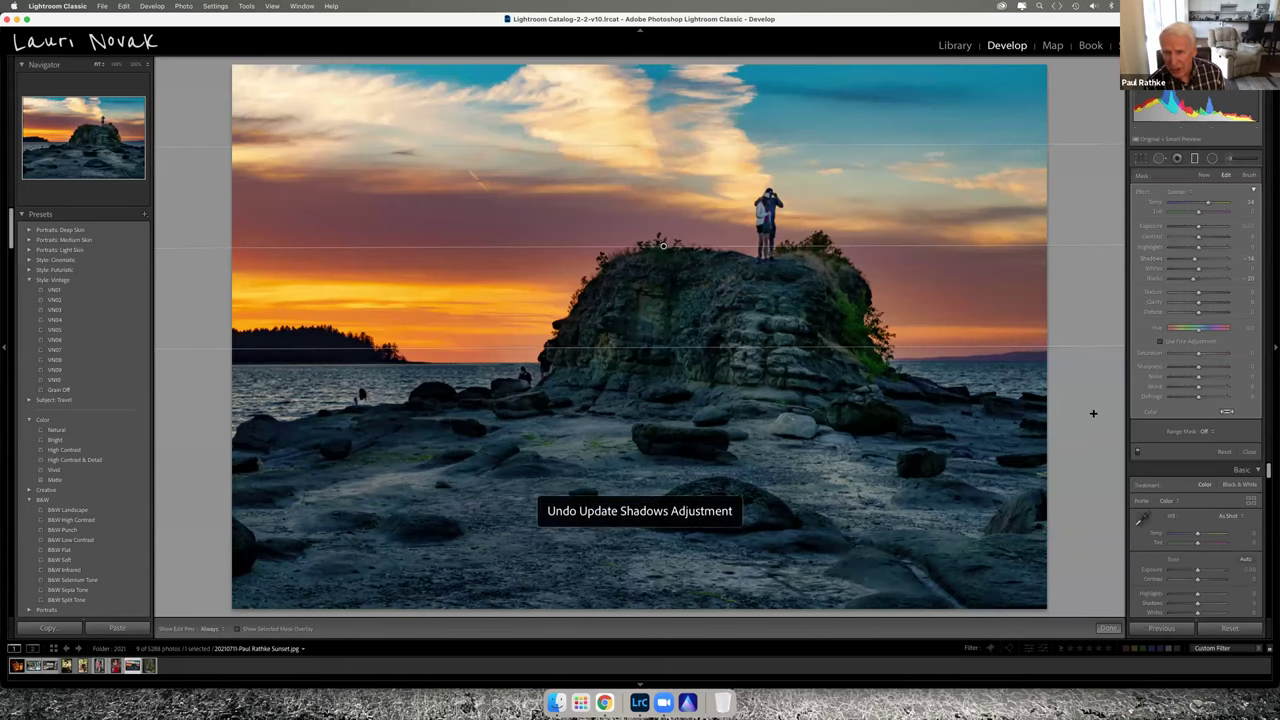
pyautogui.click(1108, 628)
# - Darken the rocky foreground with a new graduated filter ending near the waterline, setting its Shadows to -47 and lowering its Blacks
pyautogui.click(1195, 158)
pyautogui.moveTo(704, 416); pyautogui.dragTo(702, 370)
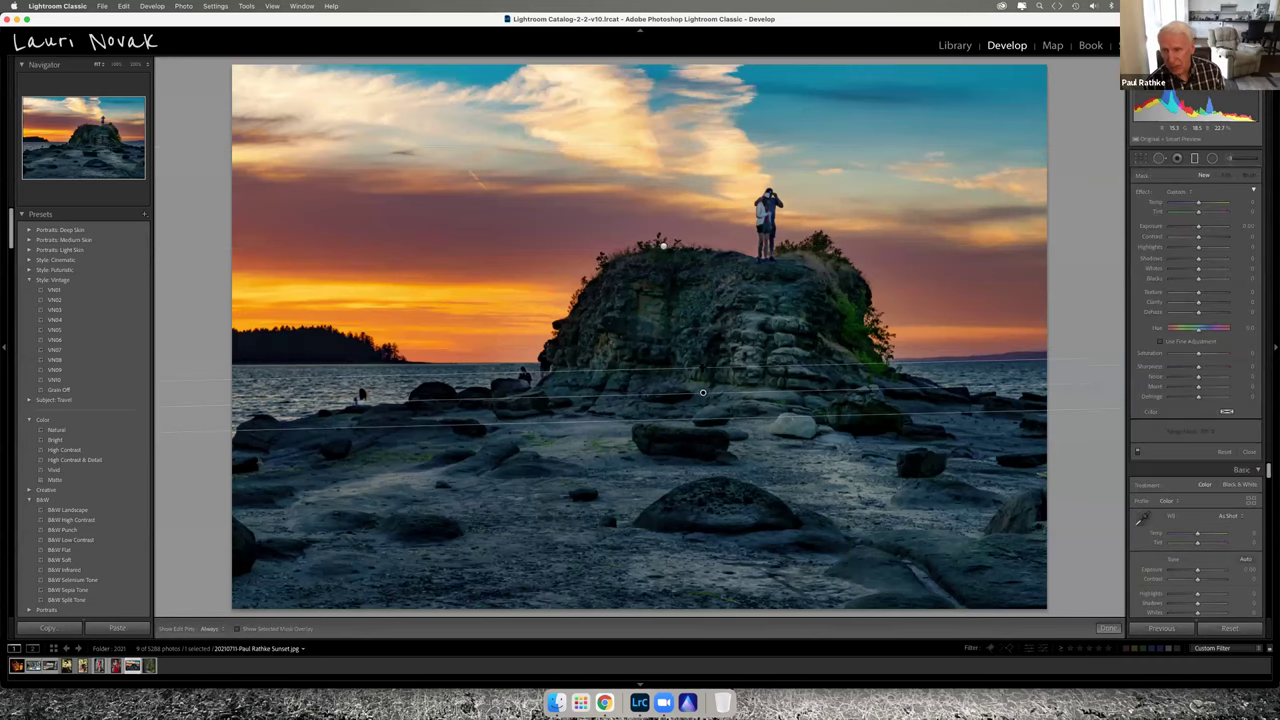
pyautogui.click(1185, 260)
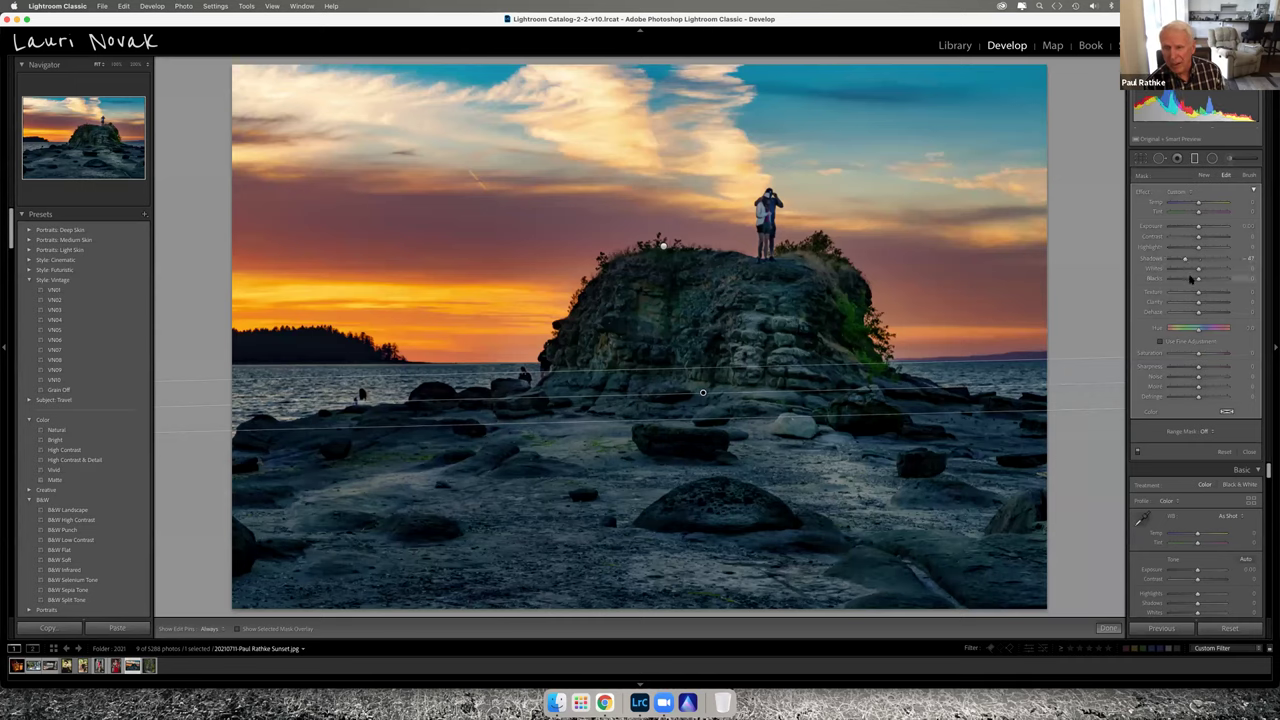
pyautogui.moveTo(1197, 268); pyautogui.dragTo(1191, 268)
pyautogui.click(1104, 629)
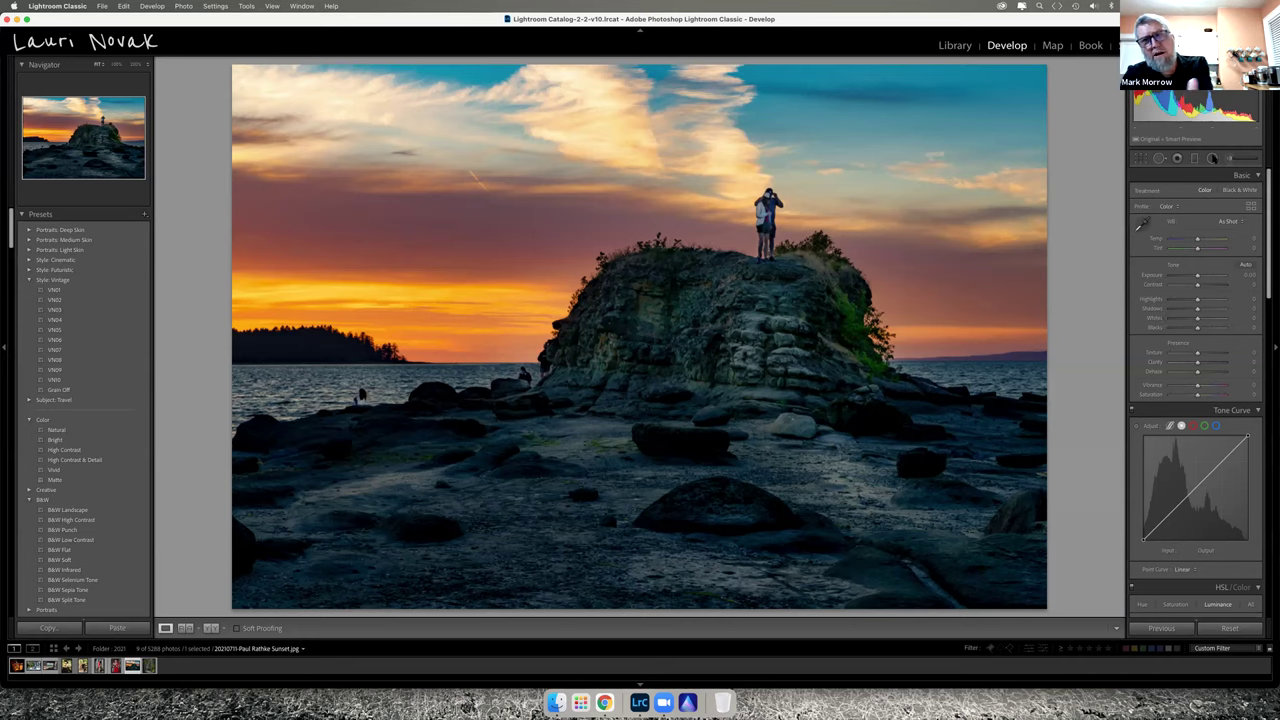
# - Darken the couple on the rock with a narrow radial filter around them, setting its Blacks to -42 and inverting its area
pyautogui.click(1243, 158)
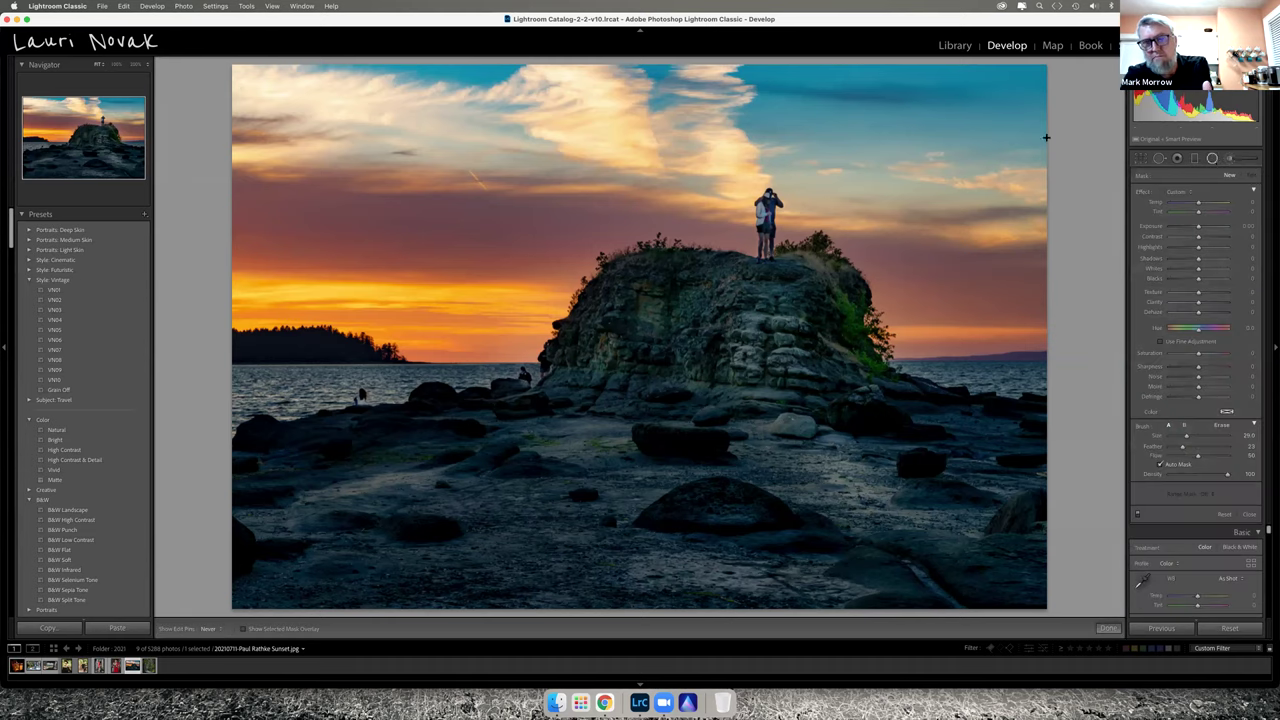
pyautogui.click(1212, 158)
pyautogui.moveTo(767, 224); pyautogui.dragTo(766, 256)
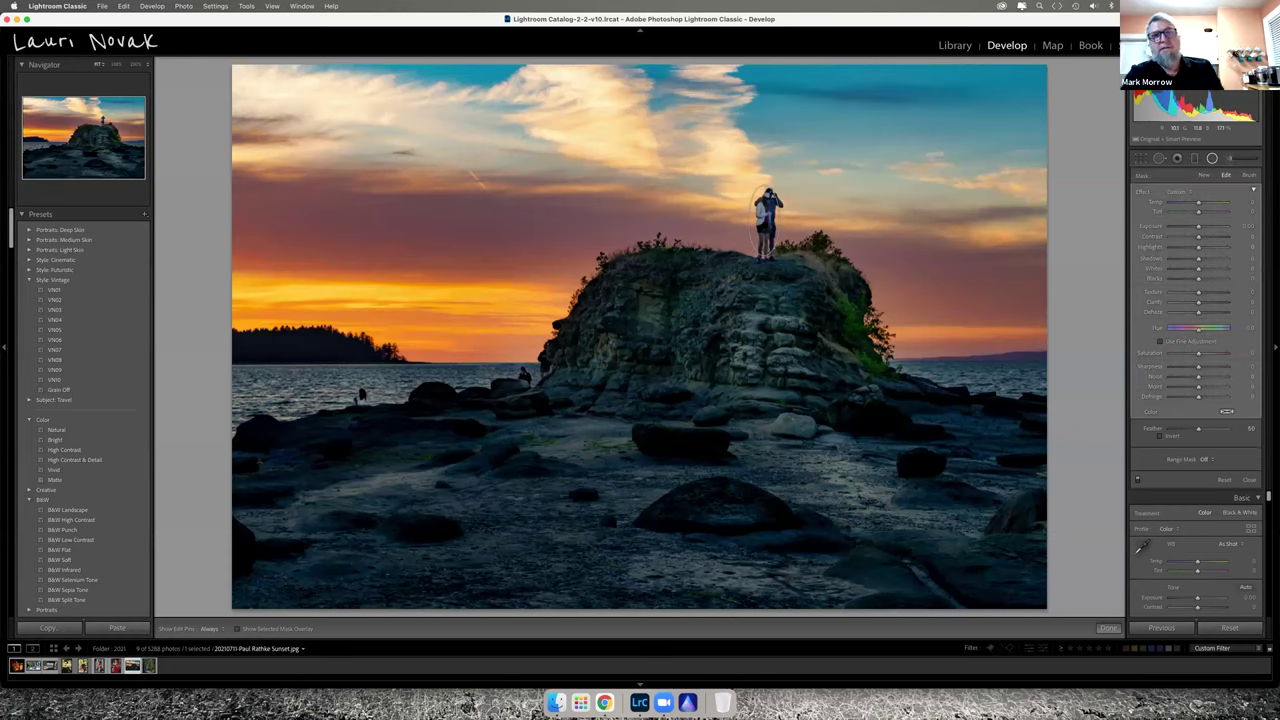
pyautogui.click(1187, 283)
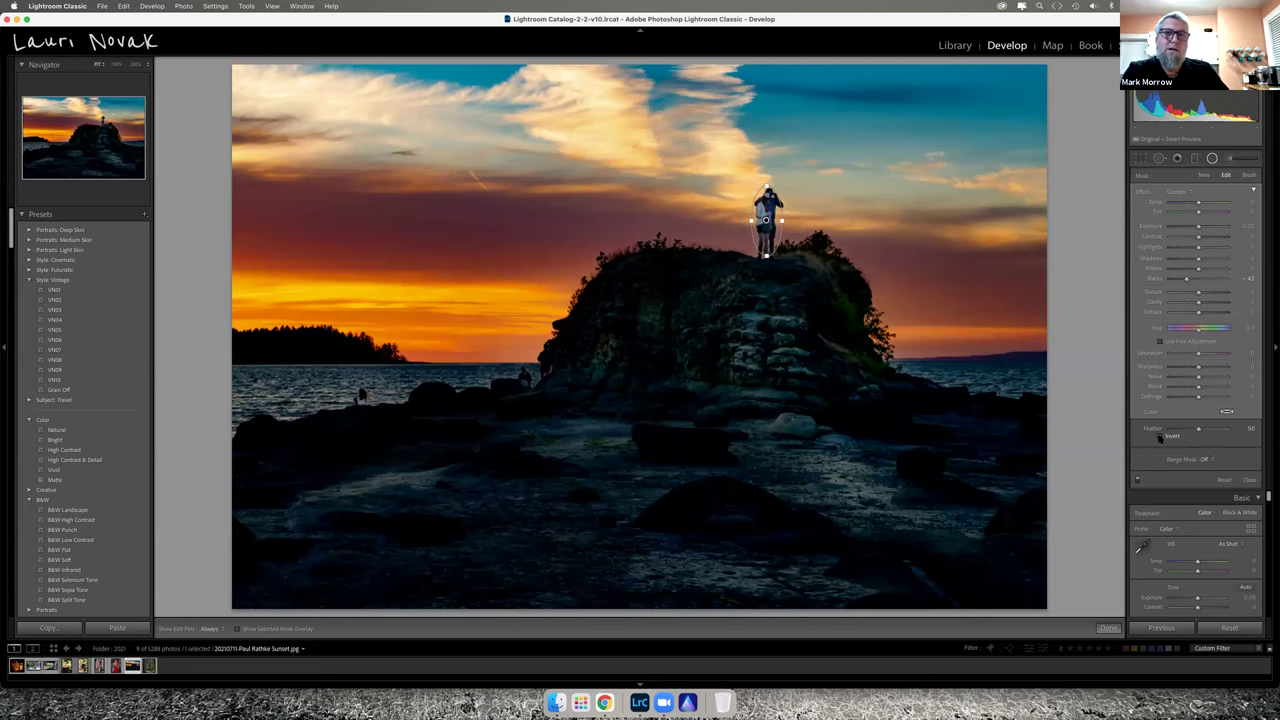
pyautogui.click(1160, 437)
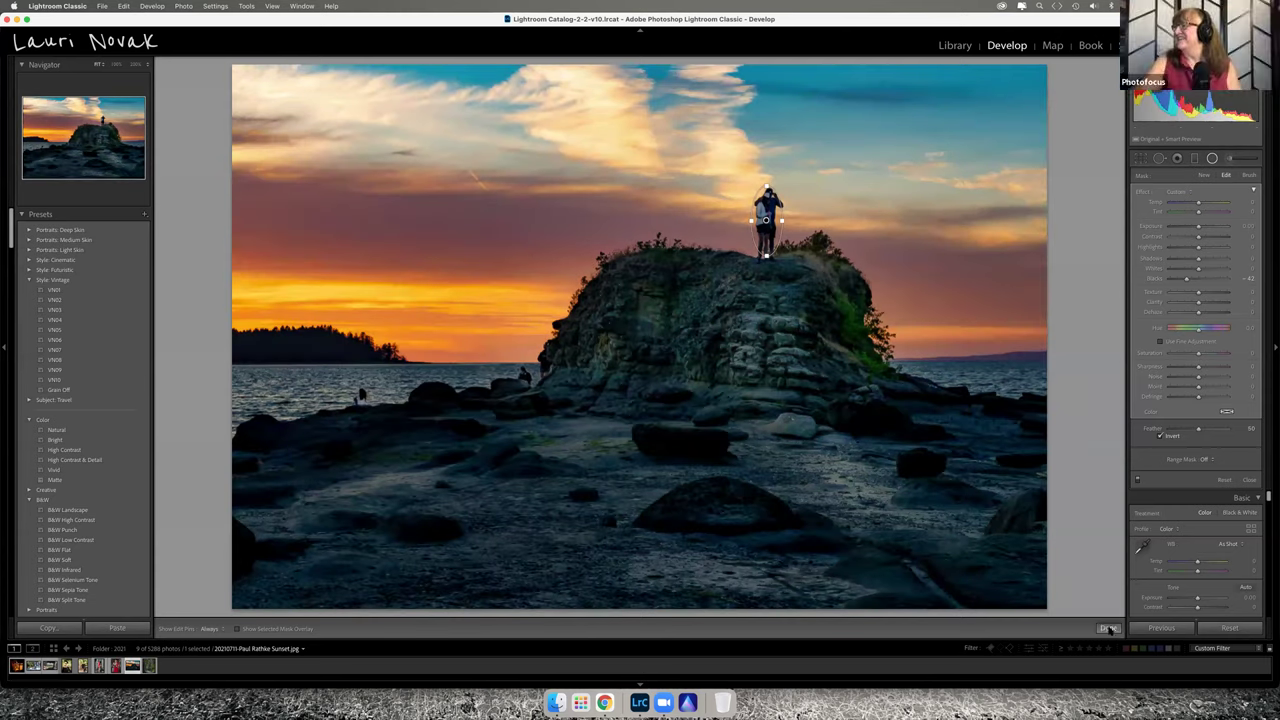
pyautogui.click(1108, 628)
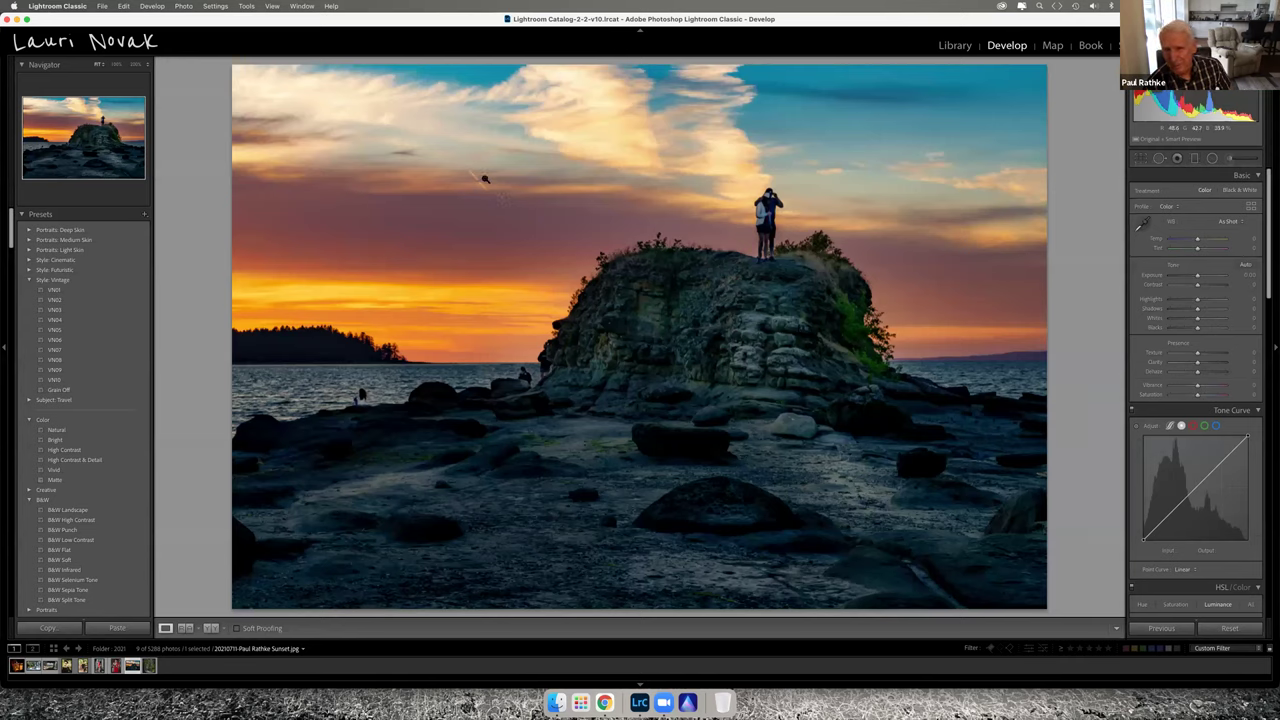
# - Heal the thin diagonal streak in the sky of the sunset photo with the Spot Removal tool
pyautogui.press('q')
pyautogui.press('z')
pyautogui.press('a')
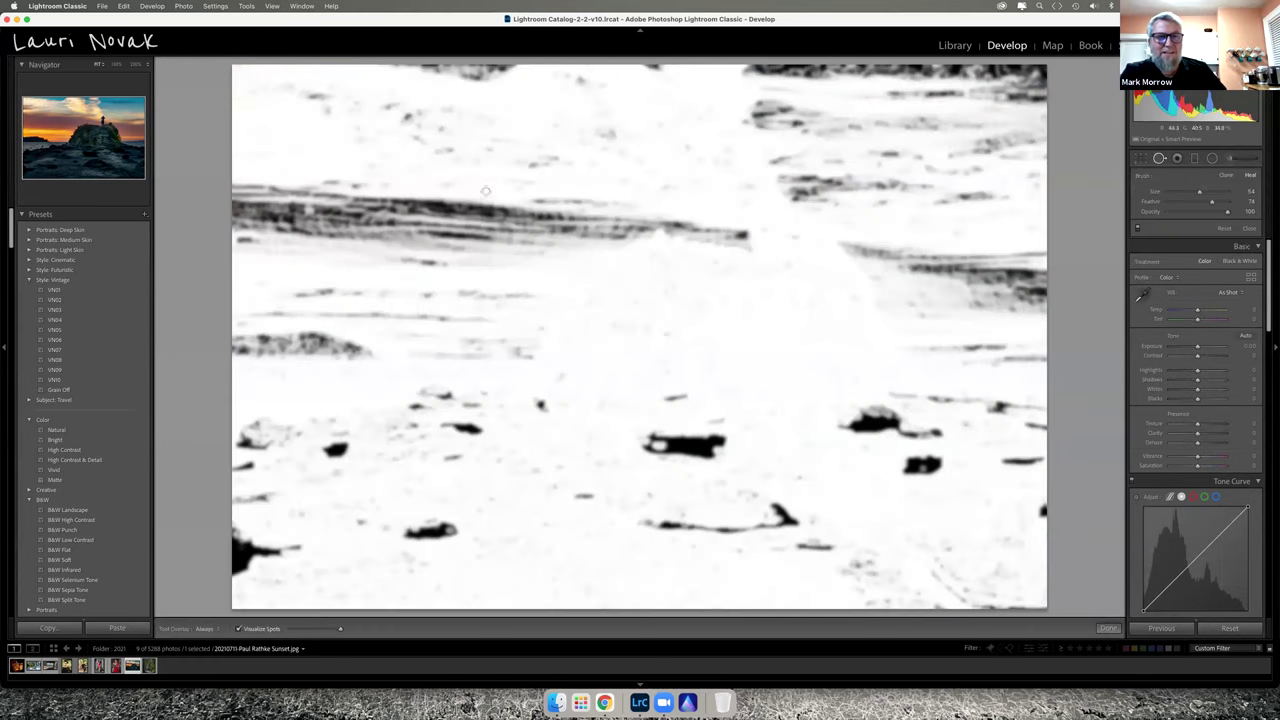
pyautogui.press('a')
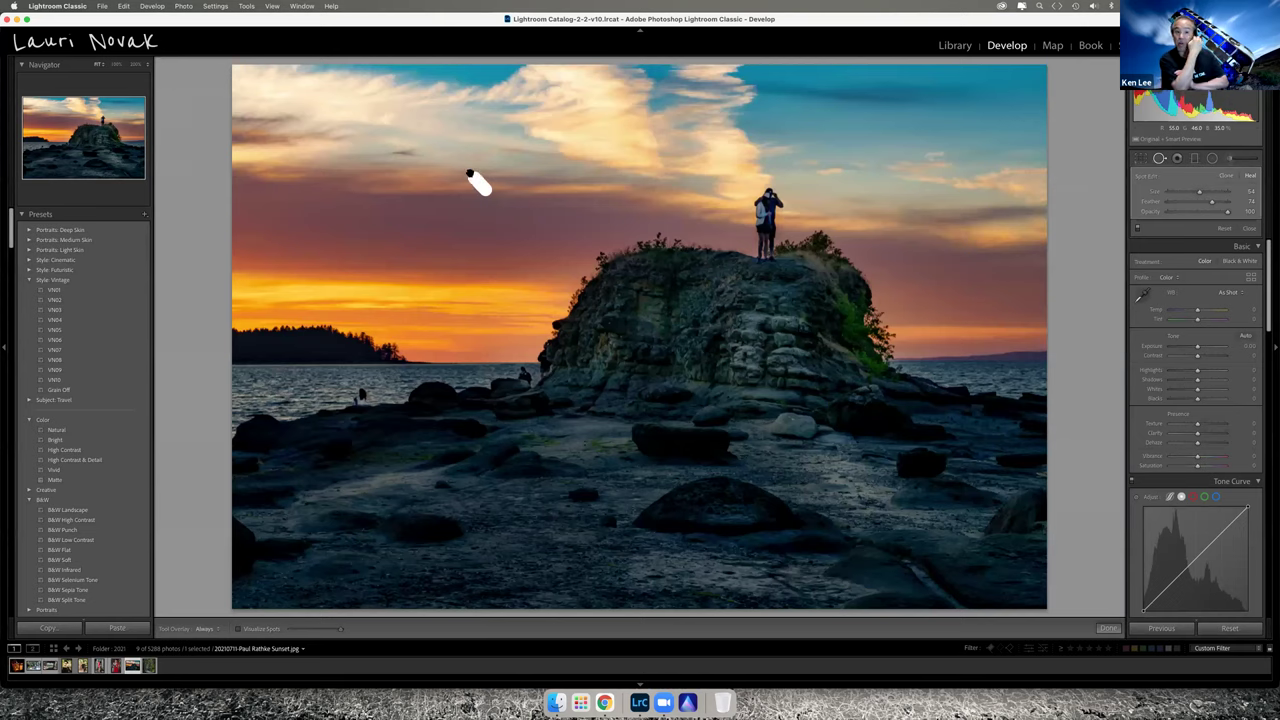
pyautogui.press('q')
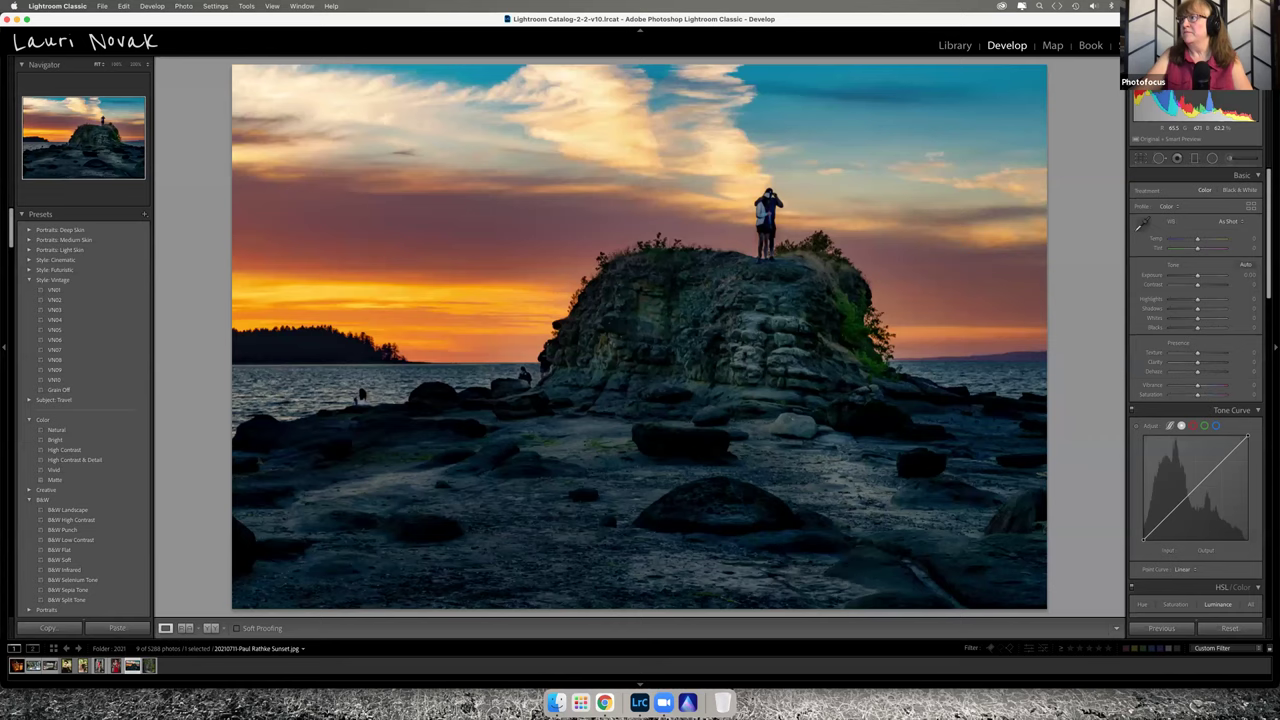
pyautogui.press('q')
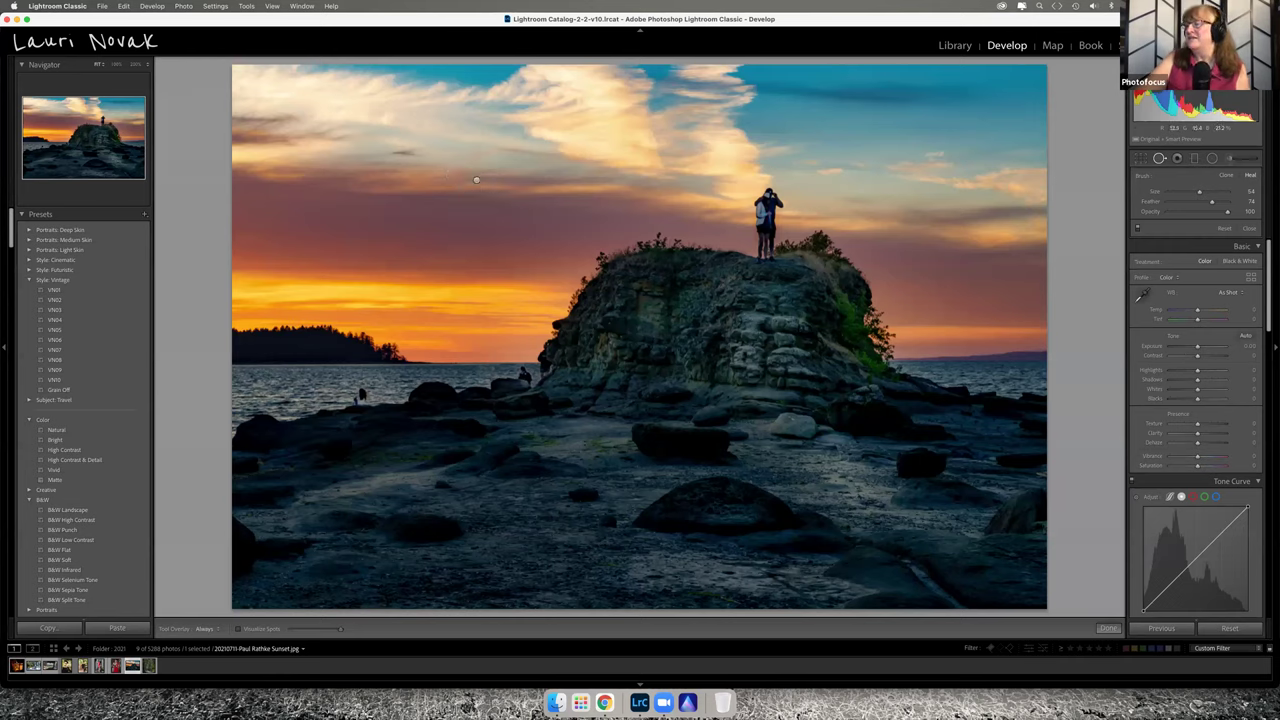
pyautogui.click(1108, 629)
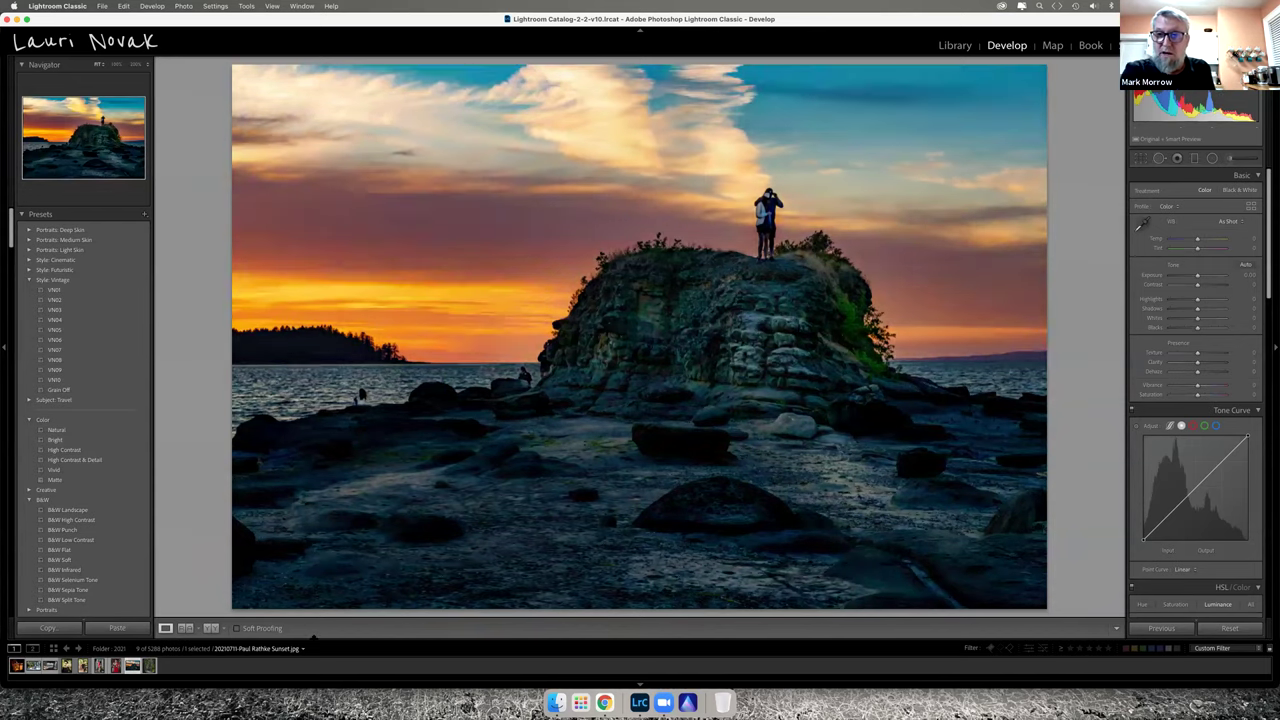
# - Try the sunset photo in black and white and restore its colour
pyautogui.press('v')
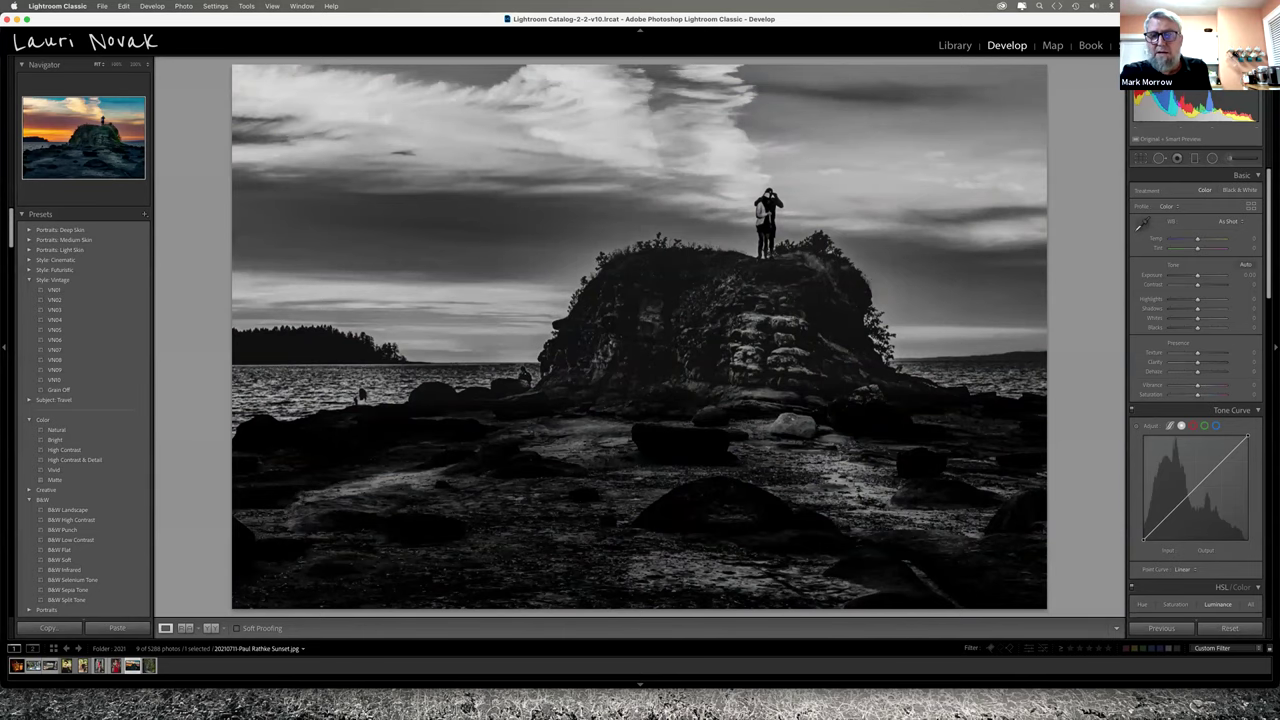
pyautogui.press('v')
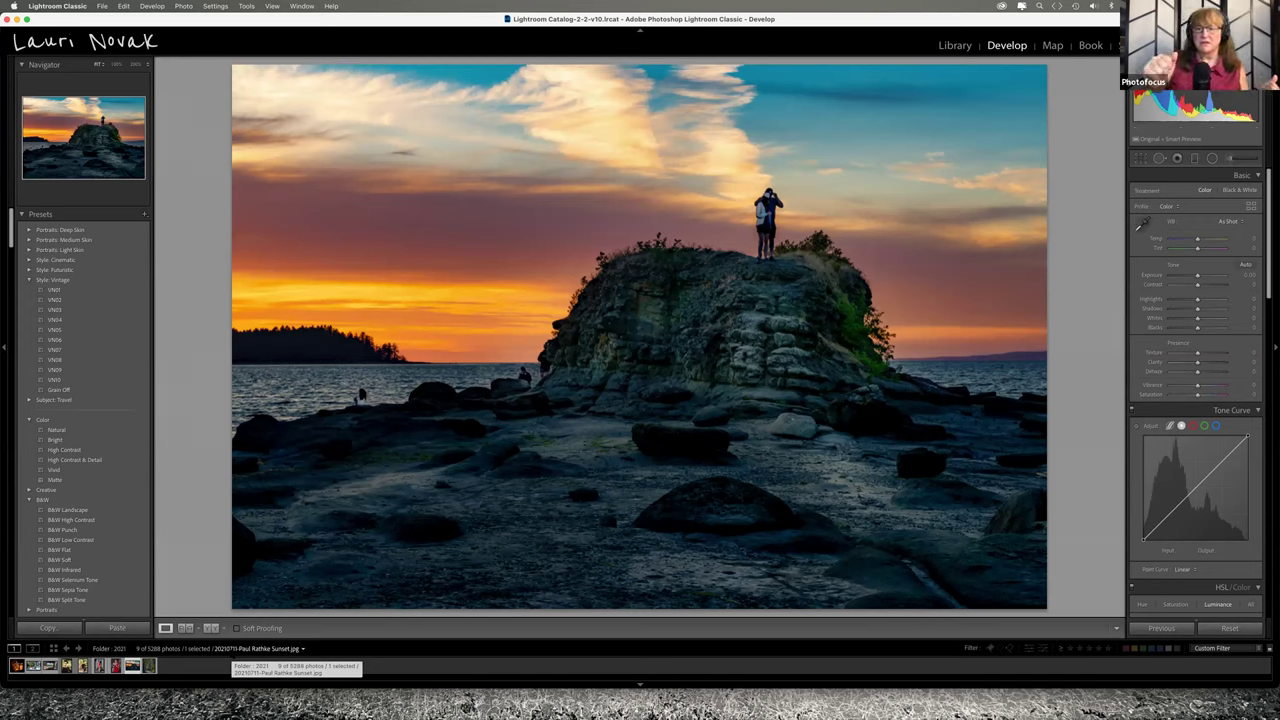
# - Go on to the forest stream photo and view it full screen
pyautogui.press('Right')
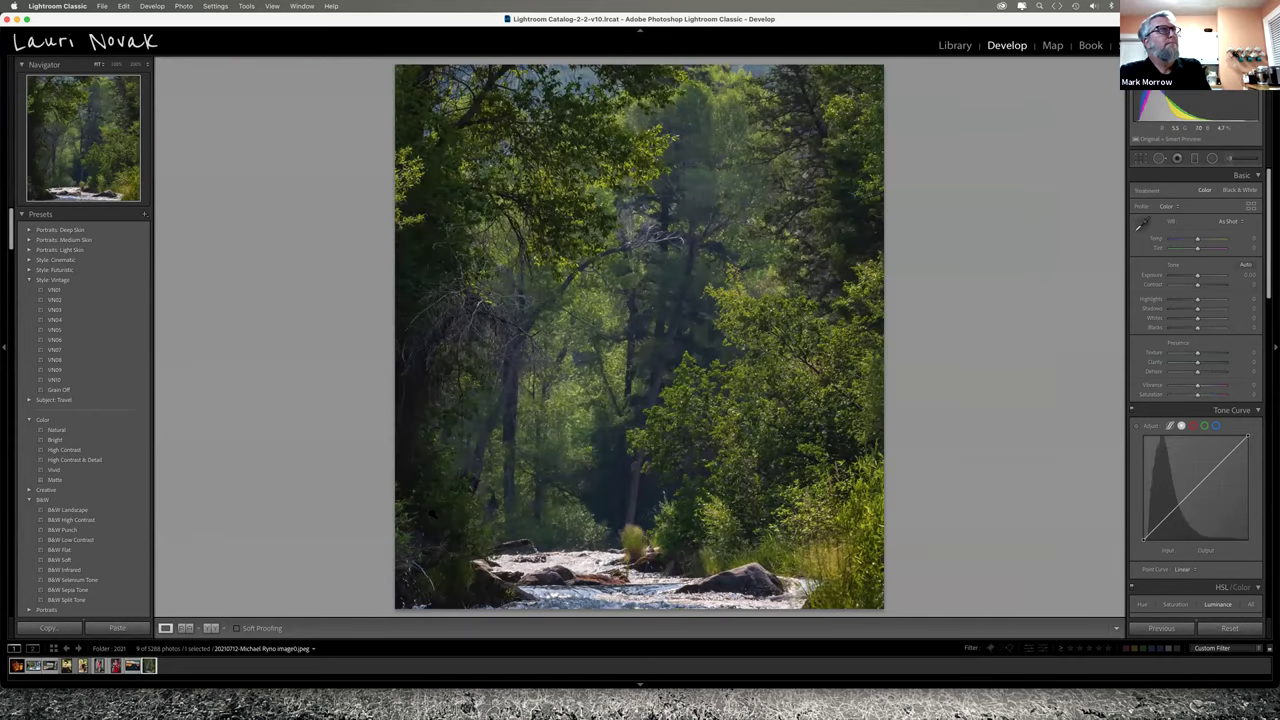
pyautogui.click(302, 6)
pyautogui.press('f')
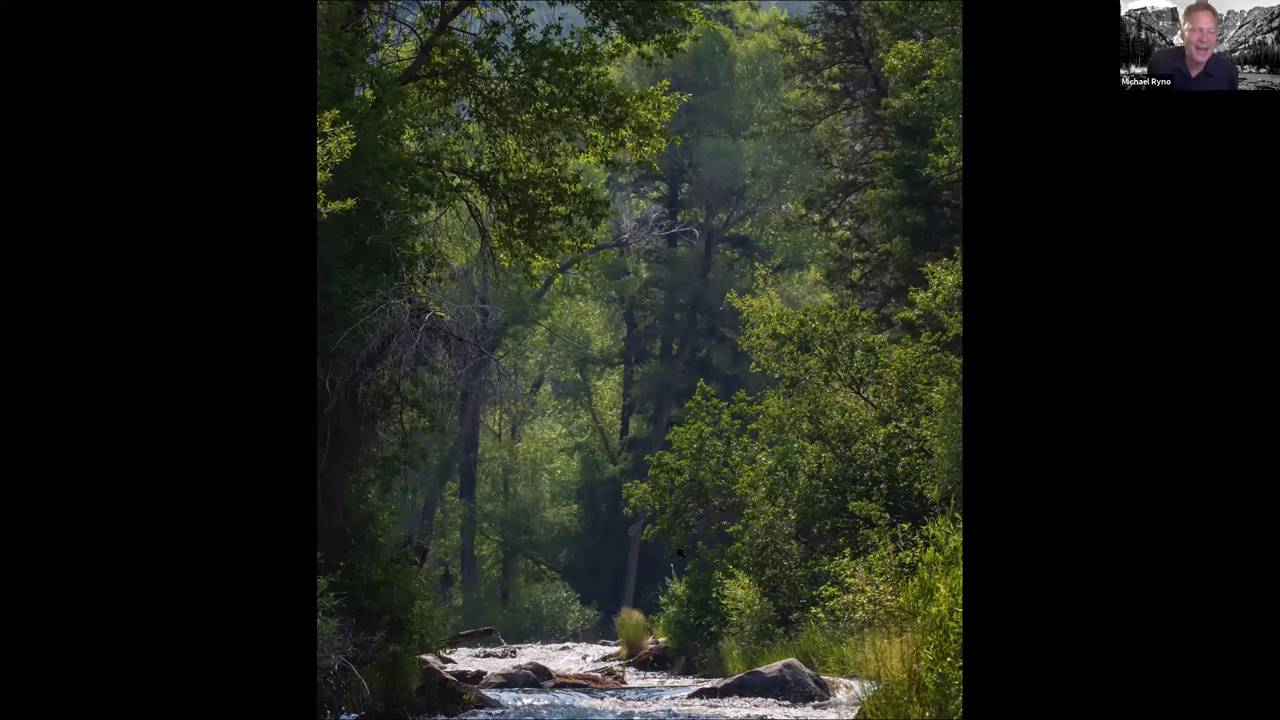
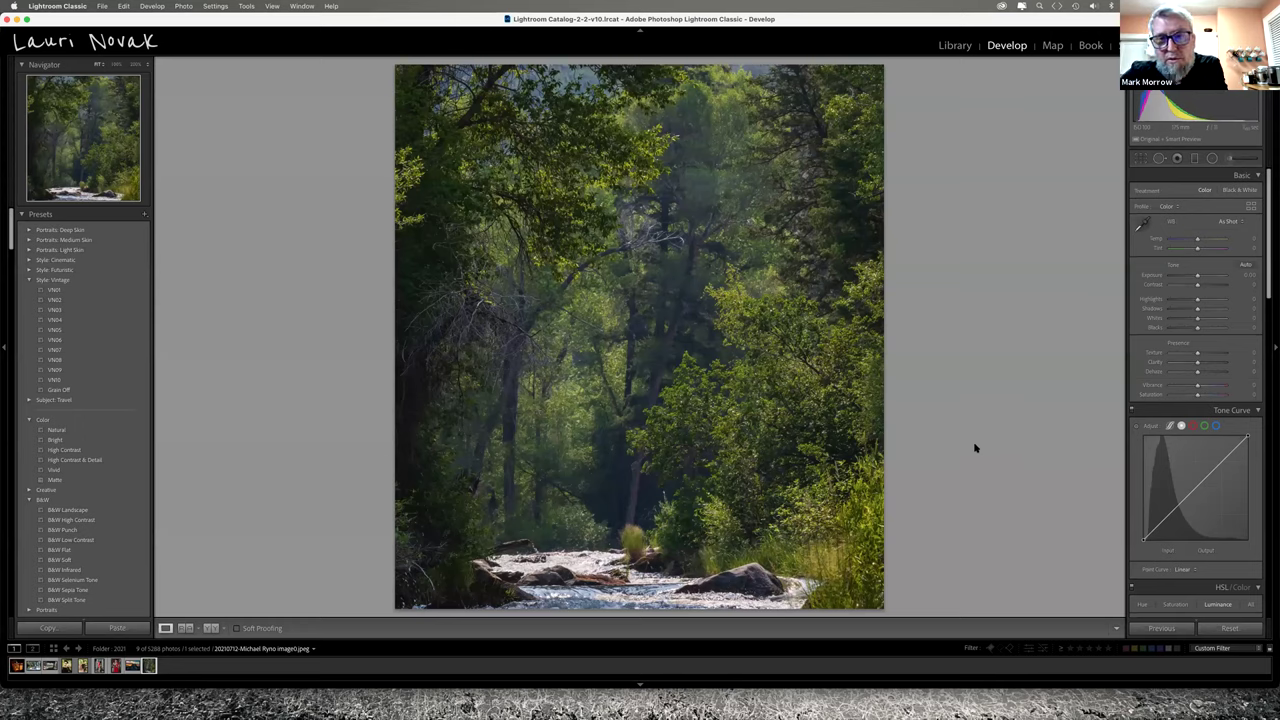
# - Examine the forest stream photo's adjustment settings, from Basic and HSL luminance to Color Grading, Detail and Lens Corrections
pyautogui.scroll(-5, 1200, 424)
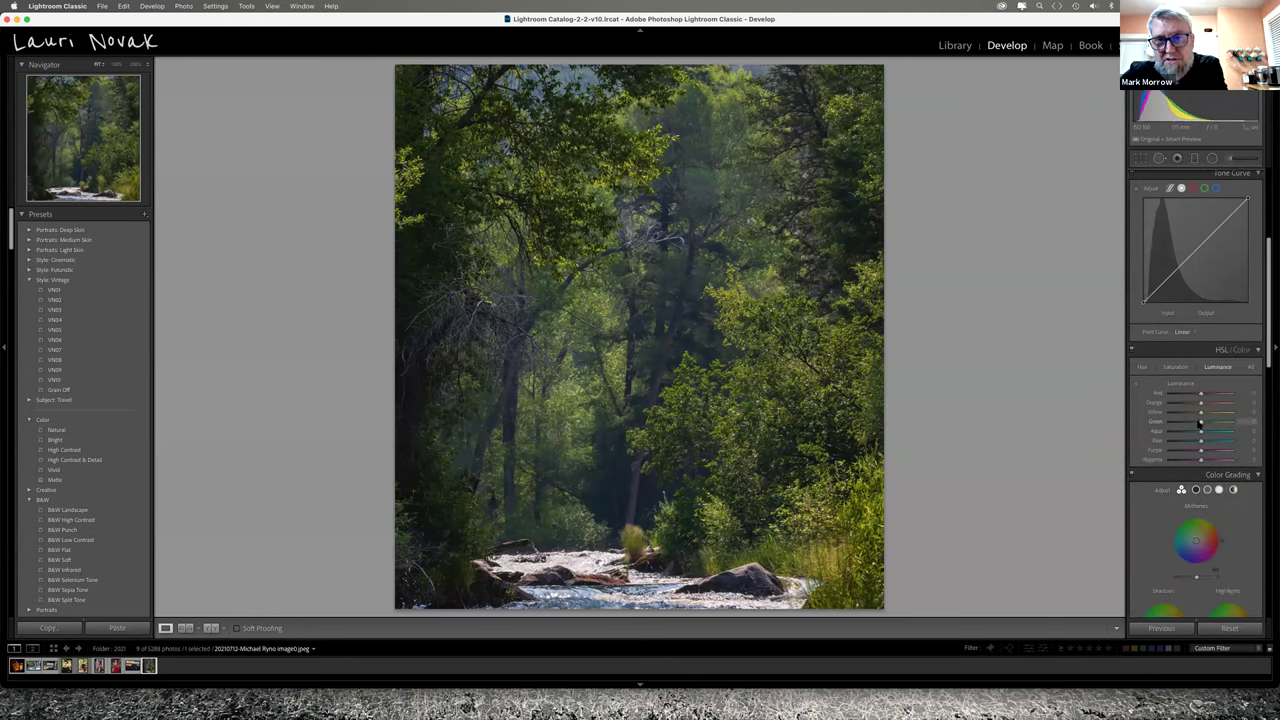
pyautogui.scroll(1, 1200, 424)
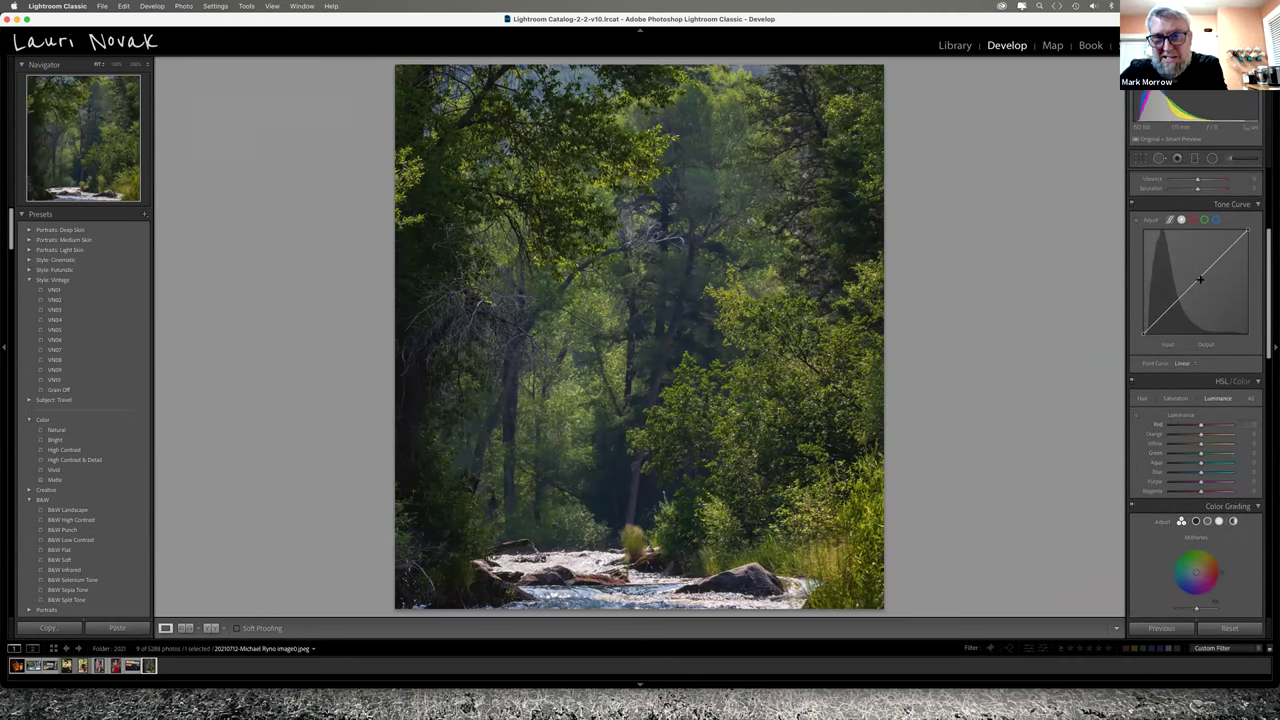
pyautogui.scroll(3, 1200, 281)
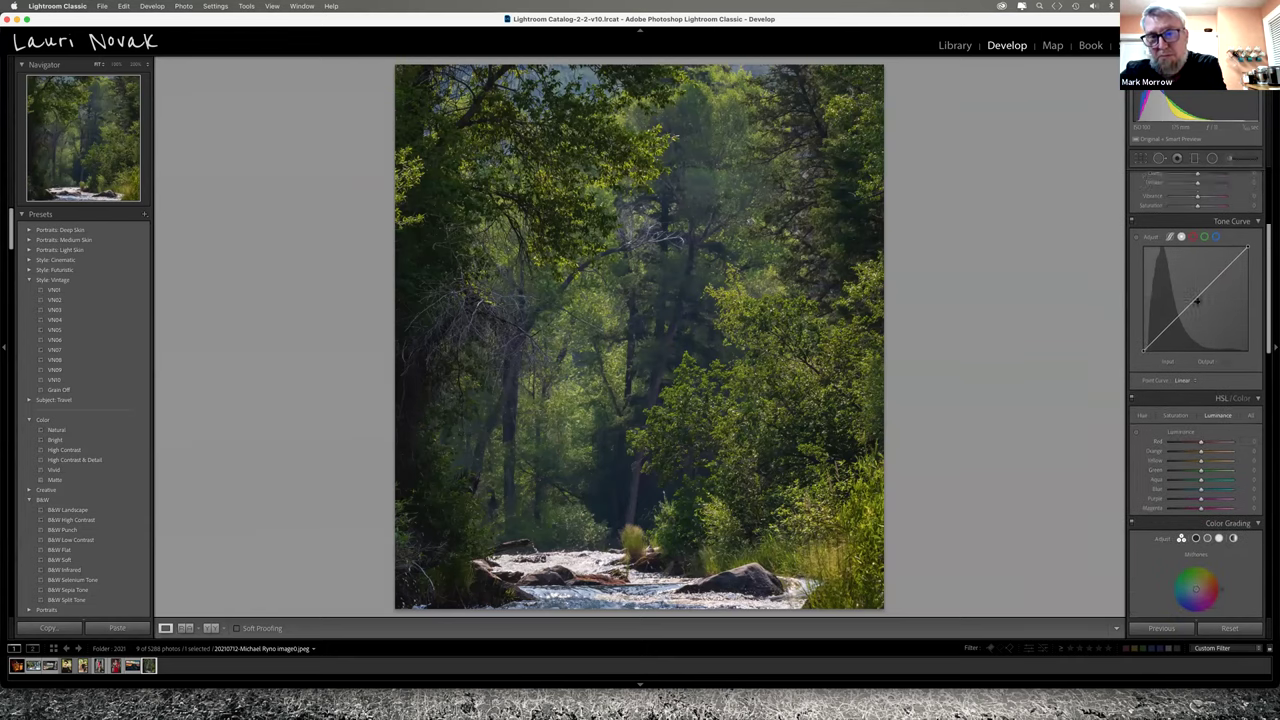
pyautogui.scroll(-3, 1197, 301)
pyautogui.scroll(-10, 1197, 301)
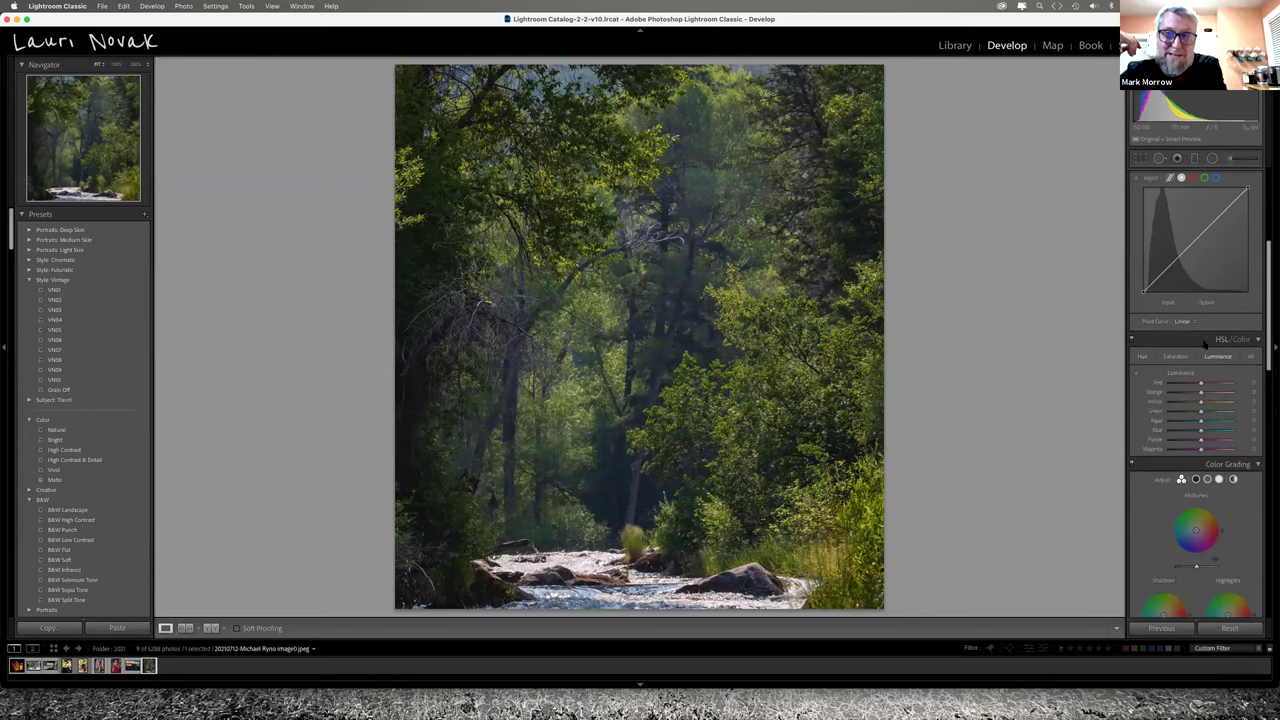
pyautogui.scroll(-4, 1205, 344)
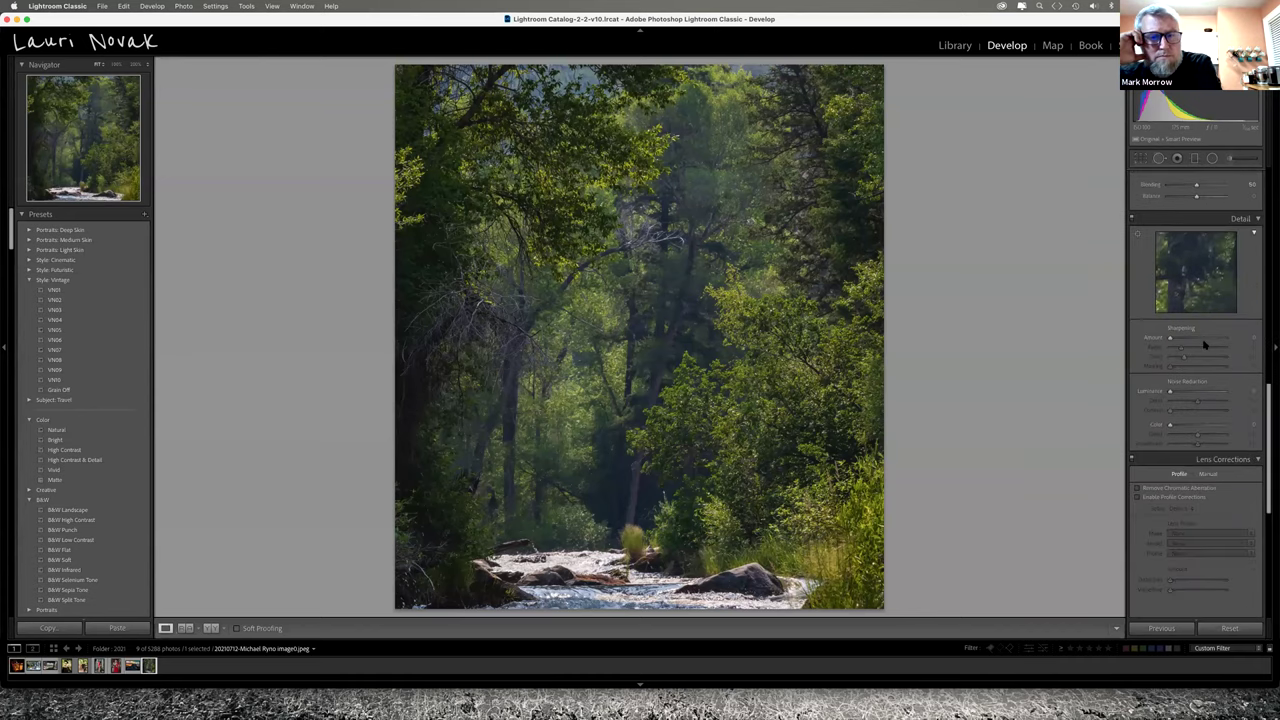
pyautogui.scroll(15, 1204, 344)
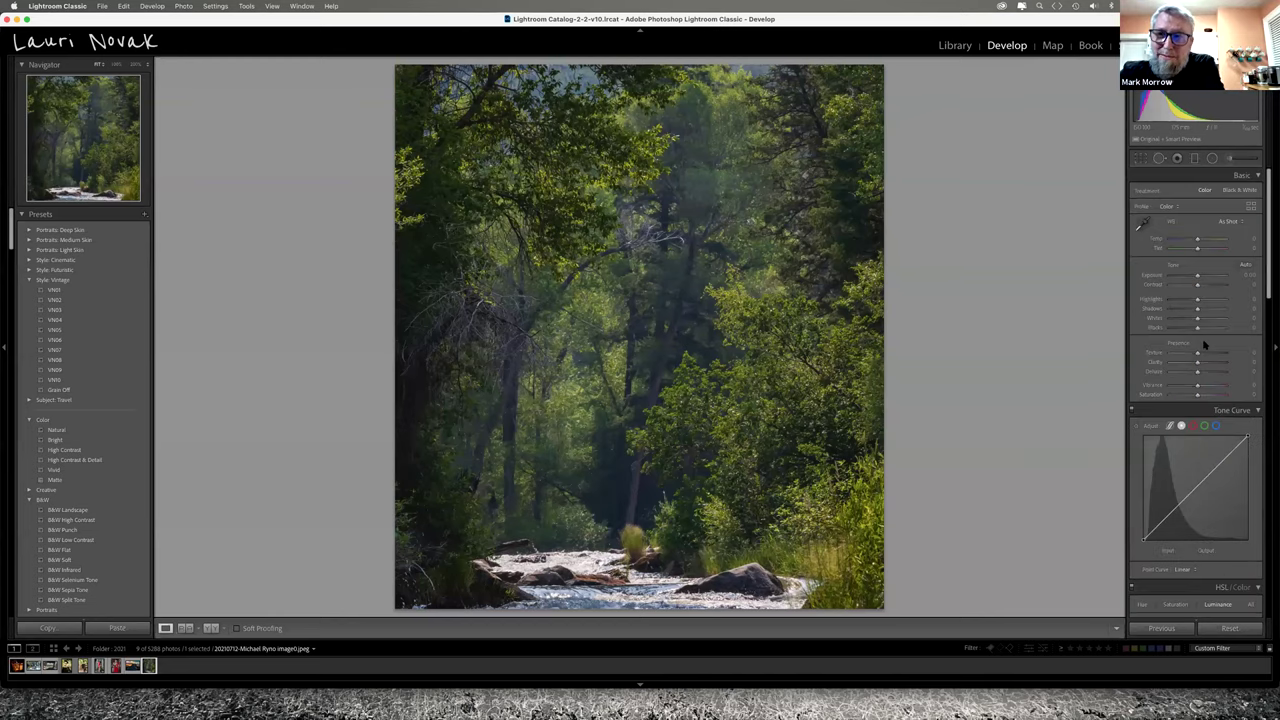
pyautogui.scroll(-1, 1204, 344)
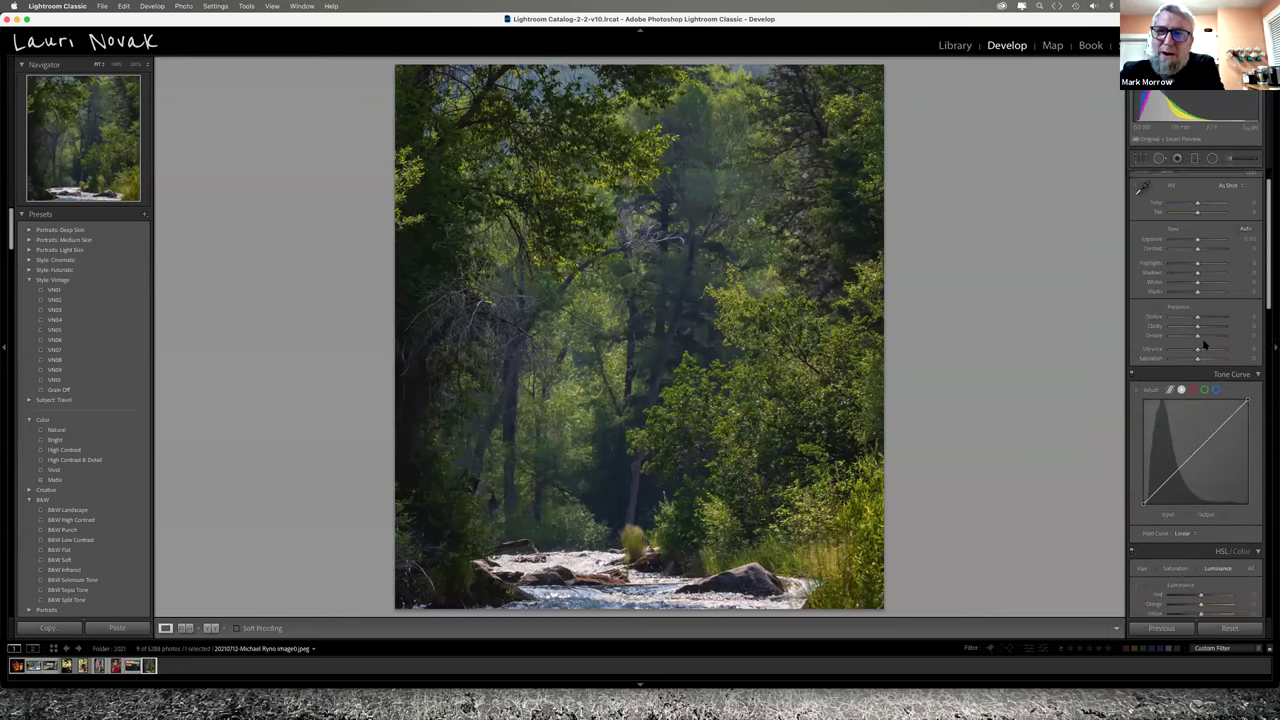
pyautogui.scroll(-12, 1205, 344)
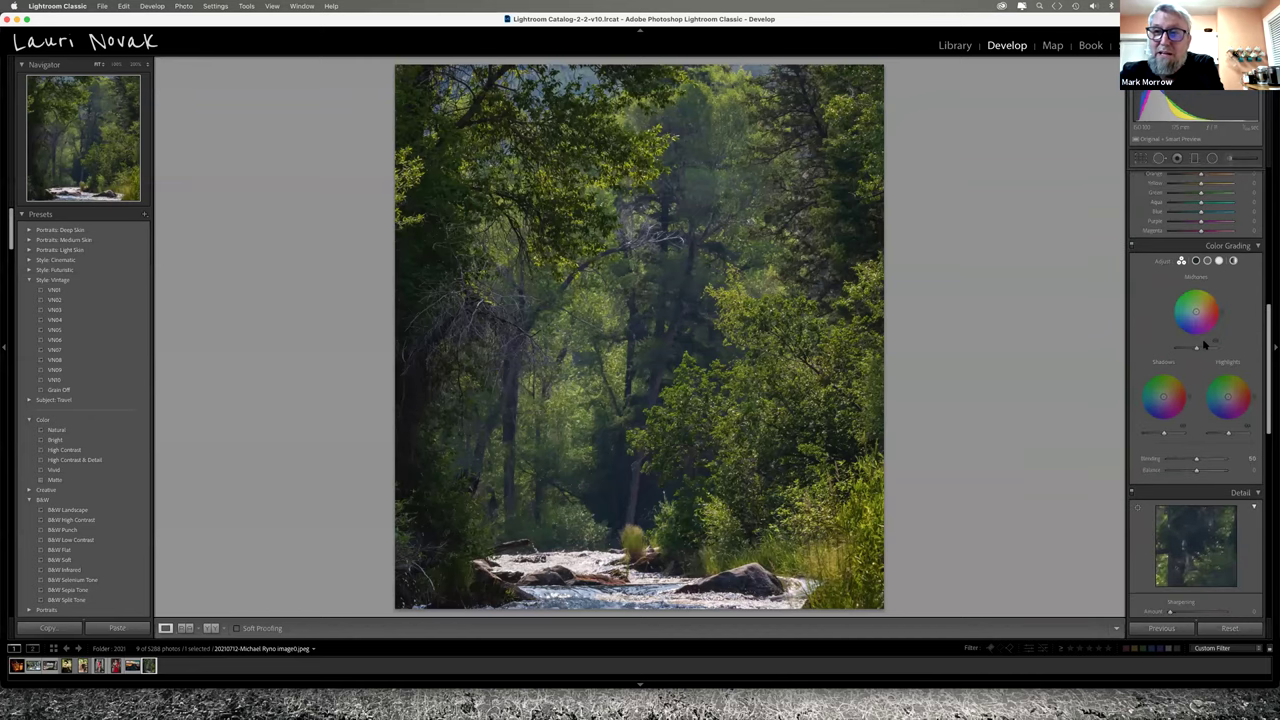
pyautogui.scroll(-2, 1205, 344)
# - Try slightly more Dehaze on the forest stream photo and reset the slider to its default
pyautogui.scroll(12, 1205, 344)
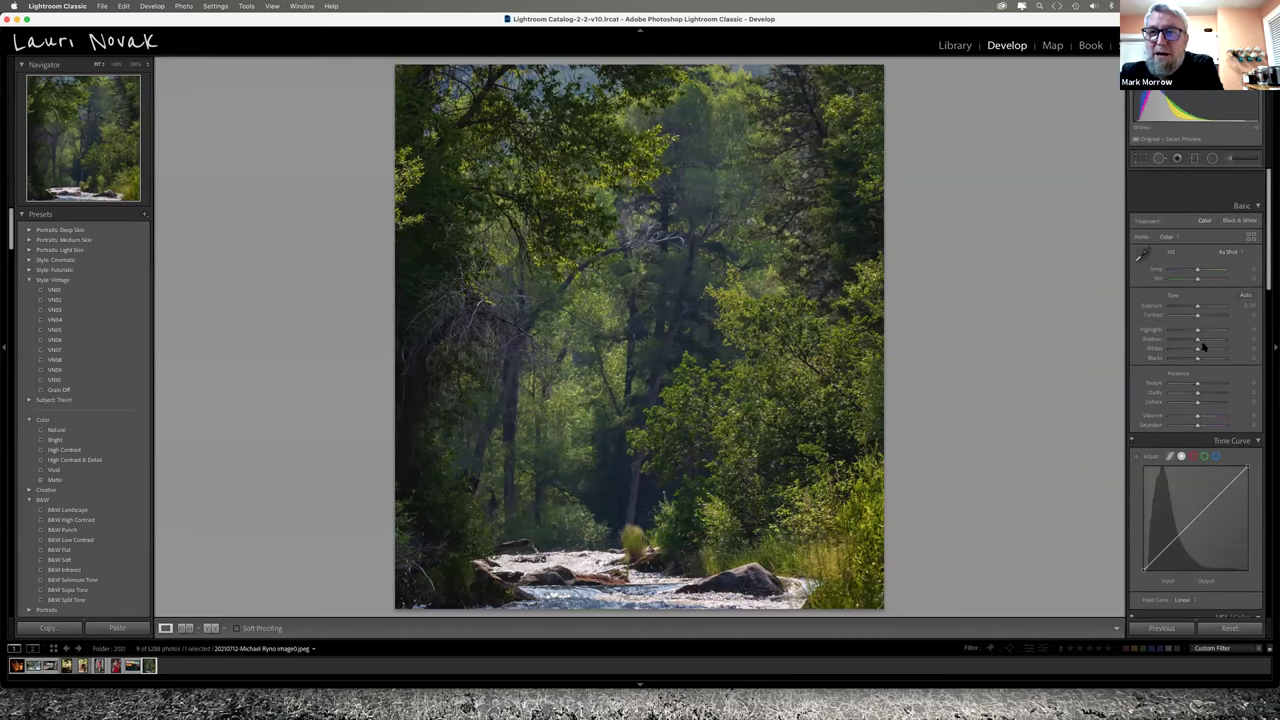
pyautogui.scroll(-1, 1196, 360)
pyautogui.moveTo(1197, 372); pyautogui.dragTo(1203, 373)
pyautogui.doubleClick(1204, 373)
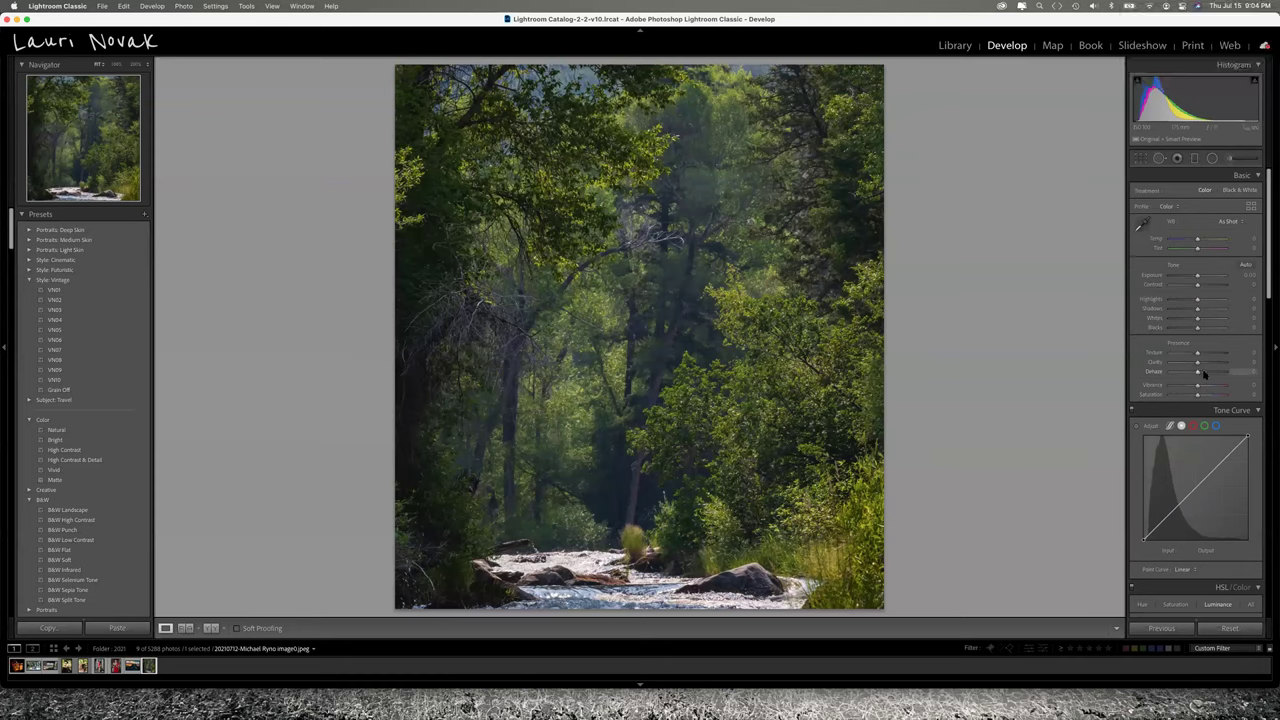
pyautogui.moveTo(1199, 374)
pyautogui.mouseDown()
pyautogui.moveTo(1226, 373)
pyautogui.moveTo(1189, 376)
pyautogui.moveTo(1203, 376)
pyautogui.mouseUp()
pyautogui.doubleClick(1202, 375)
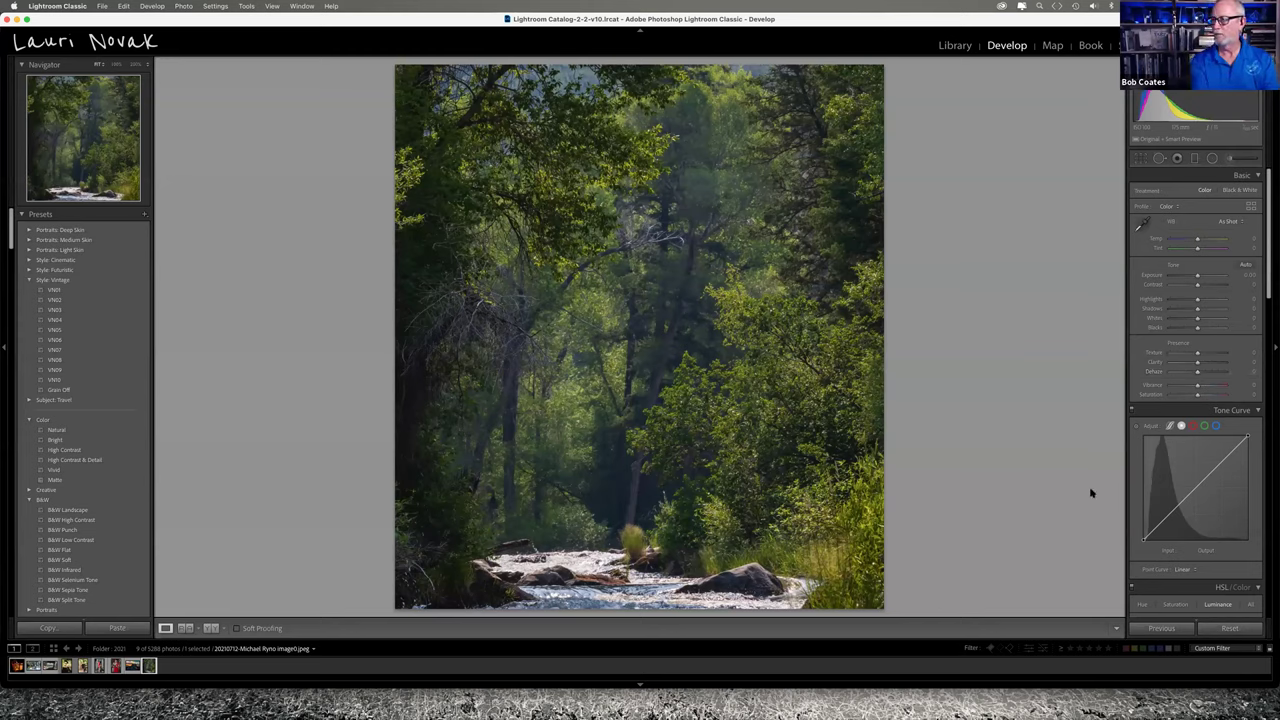
# - Try the Medium Contrast point curve and a custom S-shaped tone curve on the forest stream photo, and reset its adjustments
pyautogui.click(1183, 569)
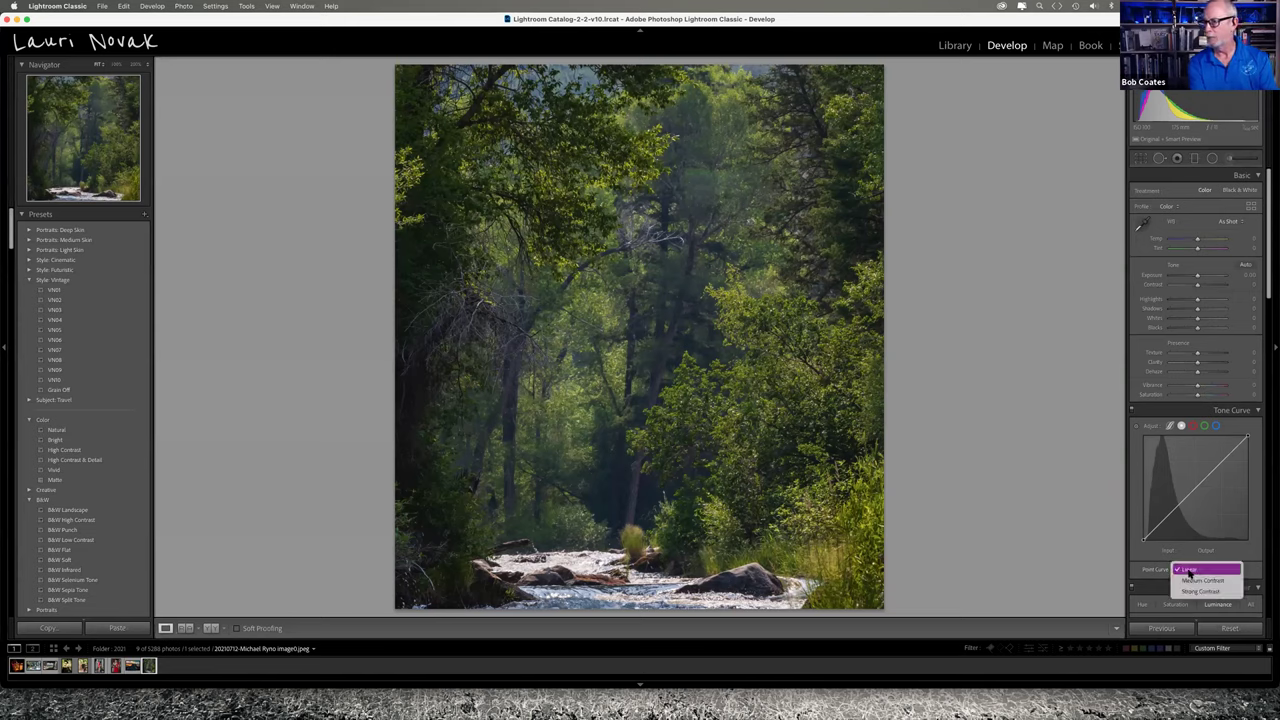
pyautogui.click(1192, 580)
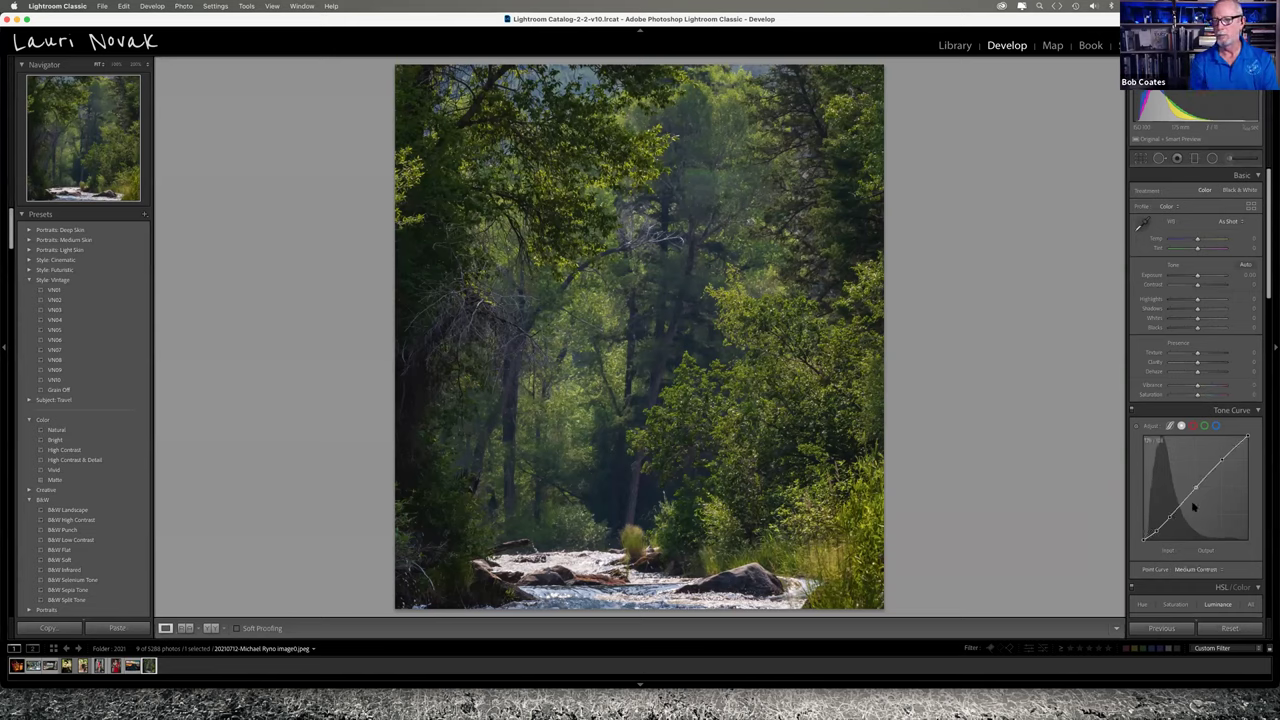
pyautogui.click(1182, 569)
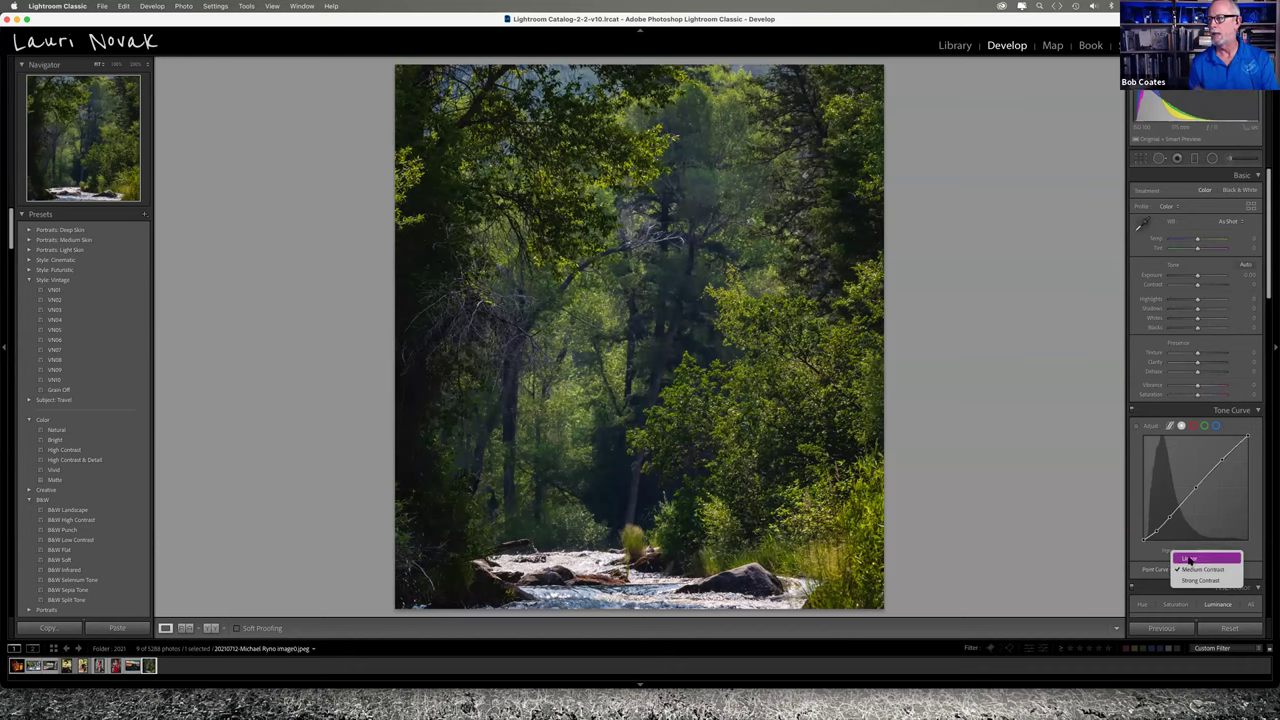
pyautogui.click(1189, 559)
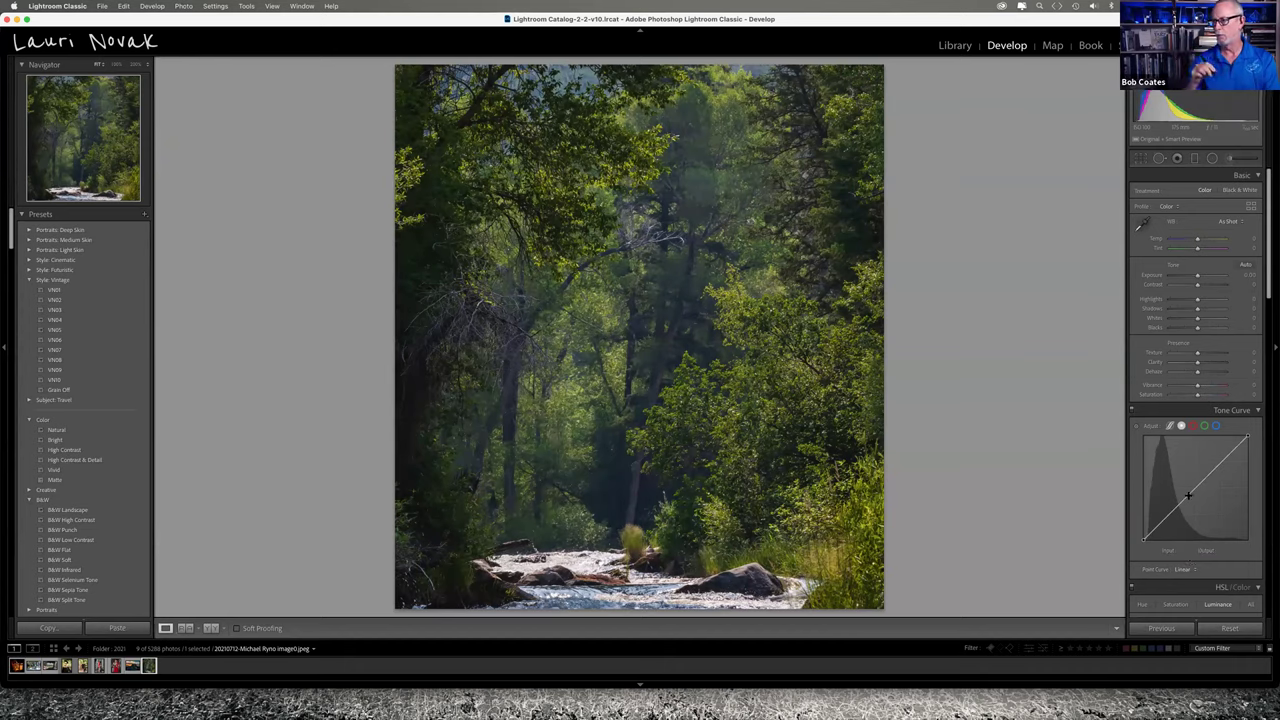
pyautogui.moveTo(1189, 500); pyautogui.dragTo(1218, 462)
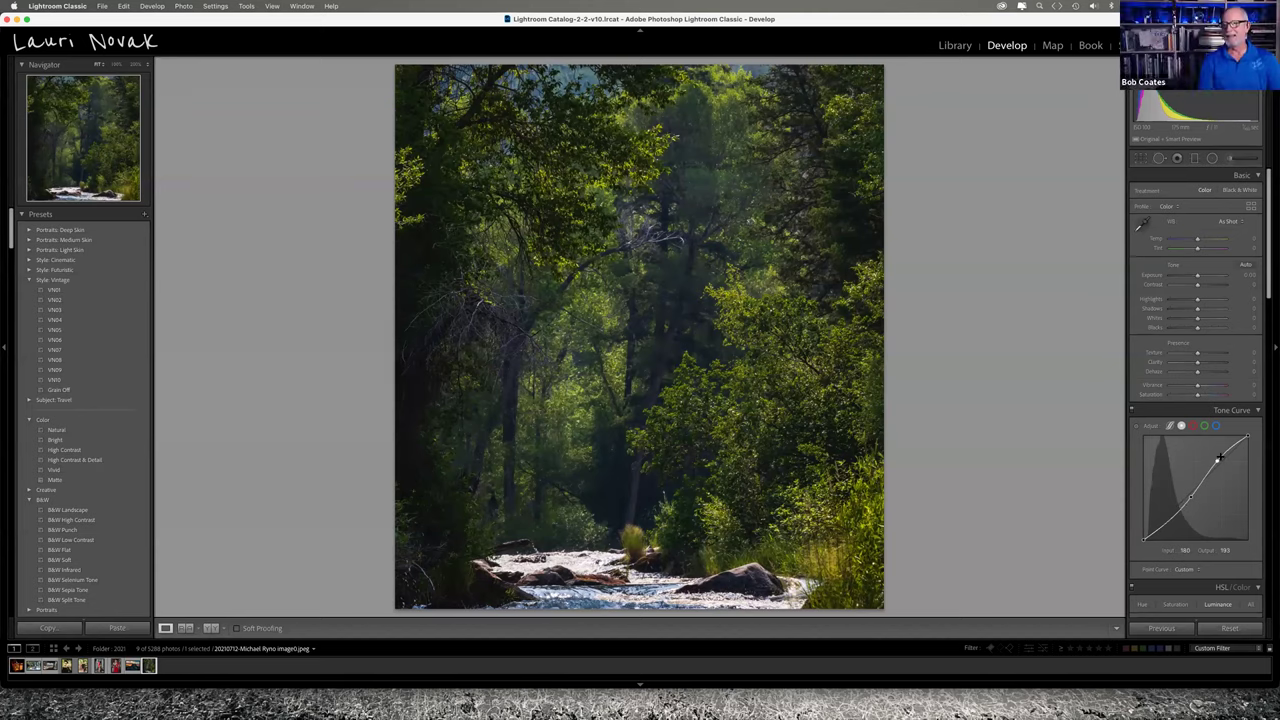
pyautogui.click(1228, 628)
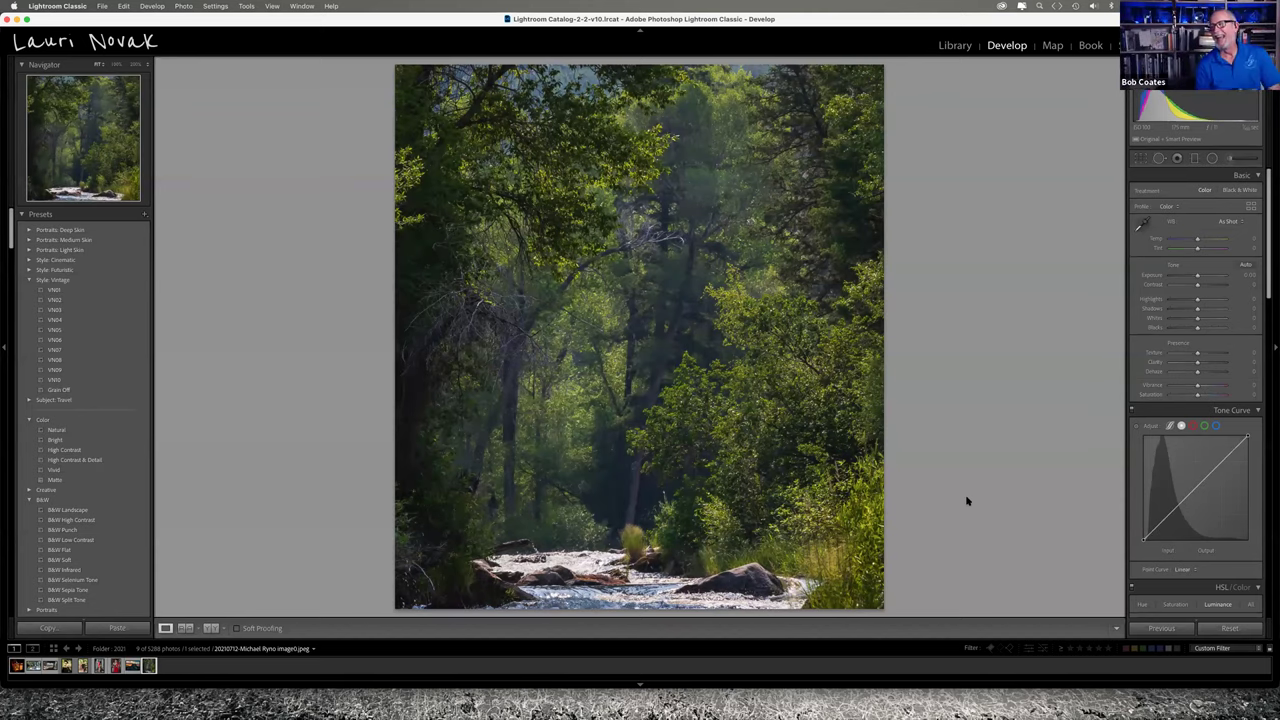